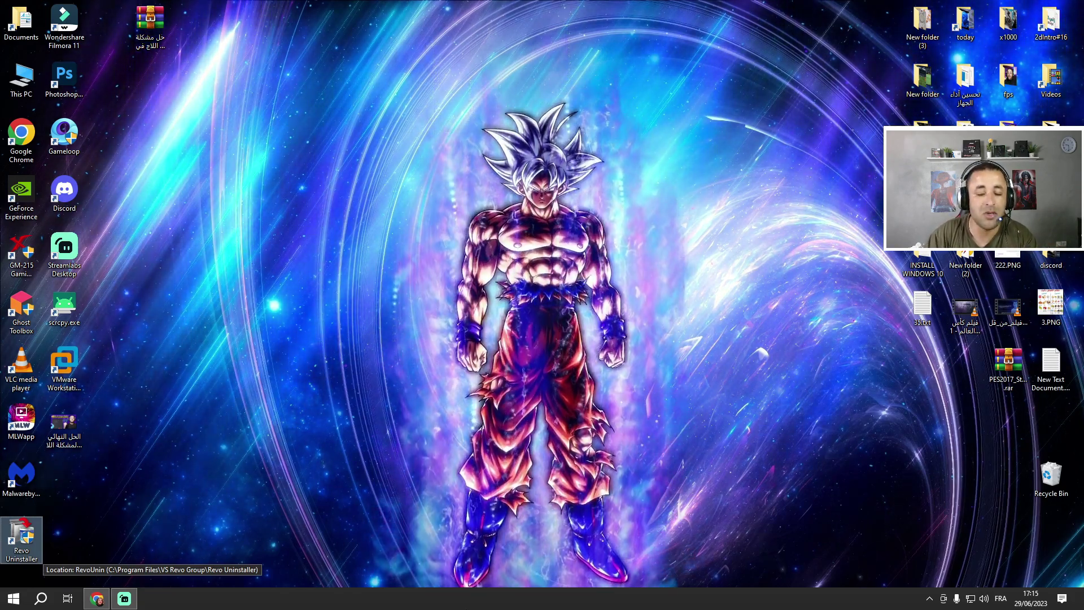
Step: Switch to Chrome, open the file link near the end of the Gameloop lag article, and go to the link countdown
left_click(169, 473)
left_click(97, 598)
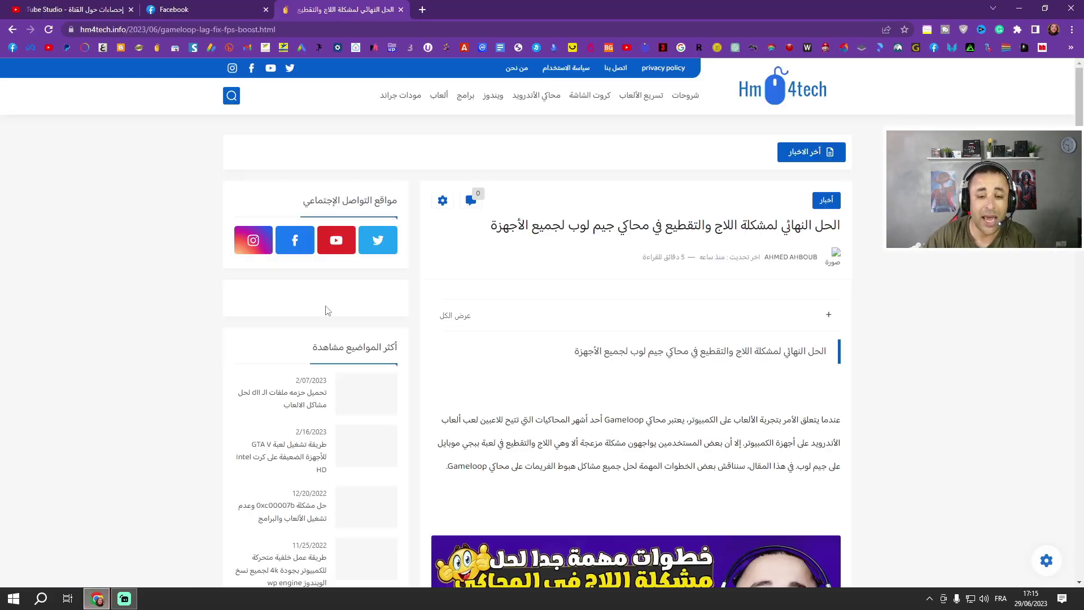
scroll(640, 319, "down", 5)
scroll(639, 319, "down", 20)
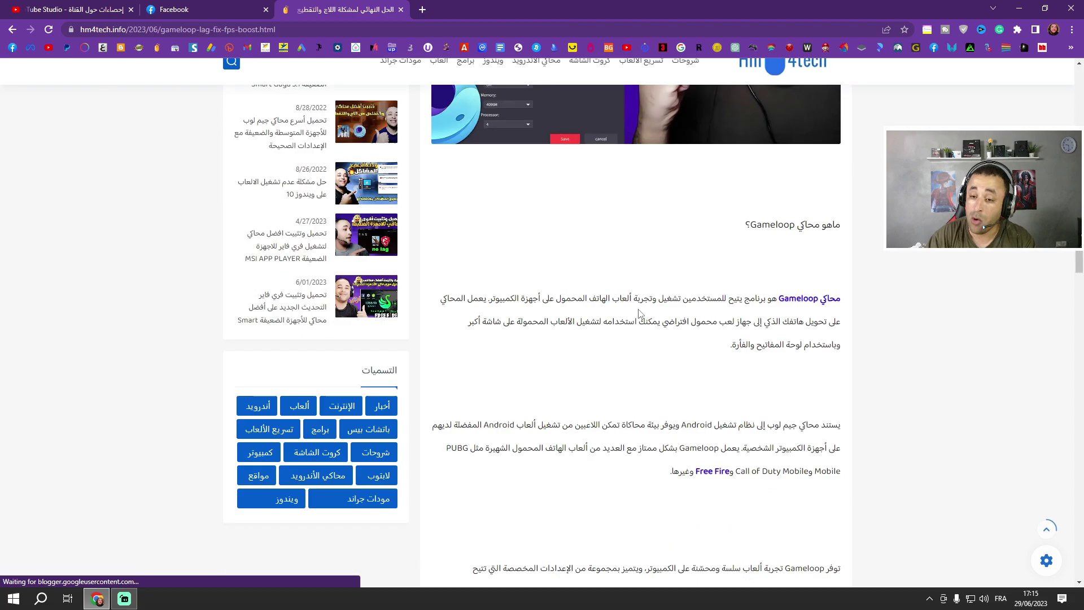
scroll(661, 327, "down", 4)
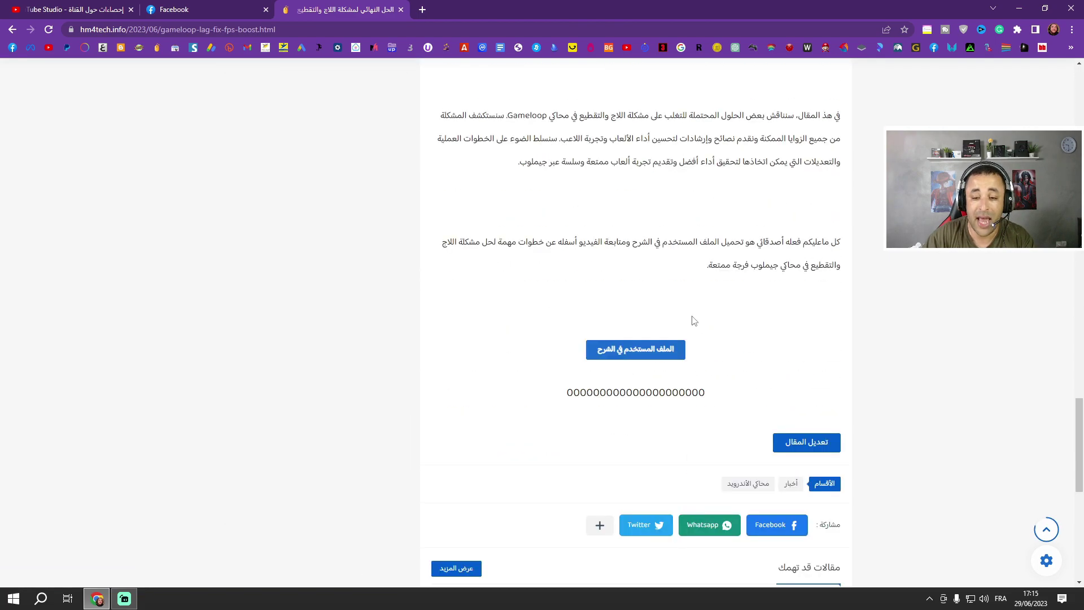
left_click(665, 349)
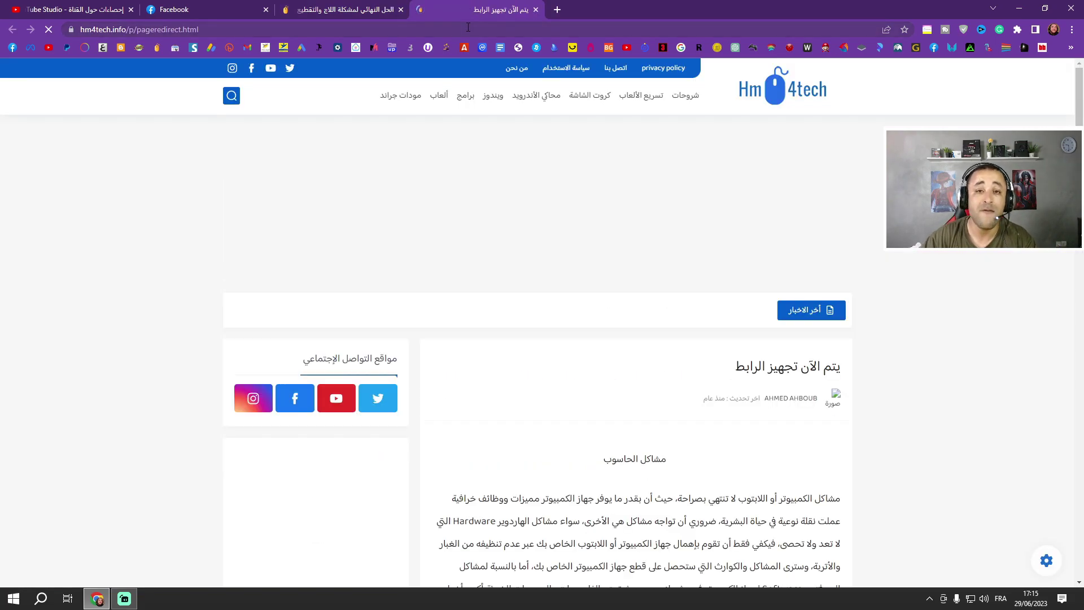
scroll(640, 219, "down", 8)
scroll(639, 218, "down", 3)
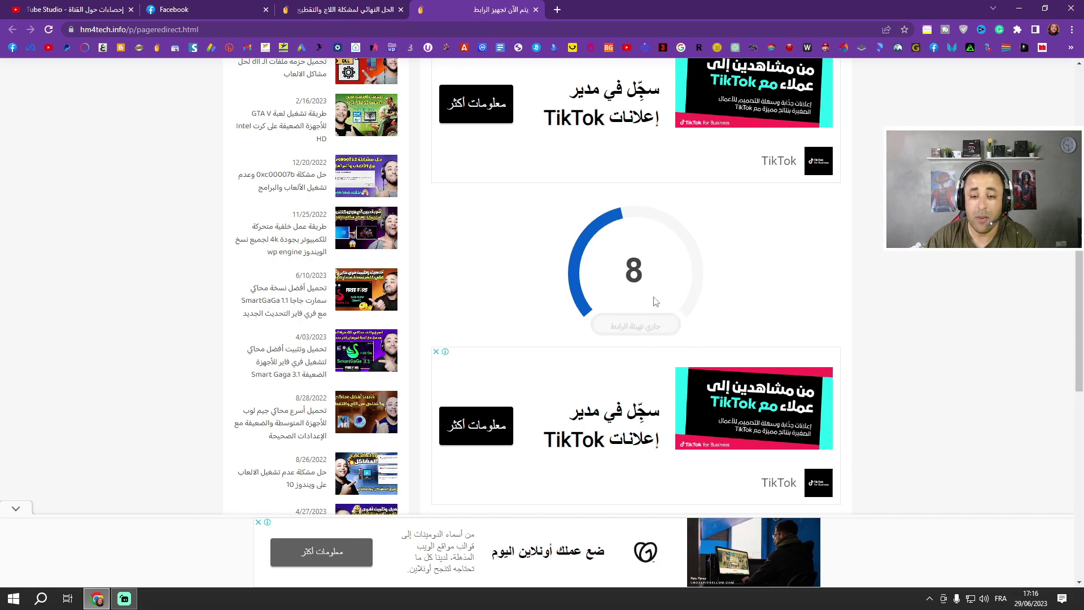
left_click(97, 598)
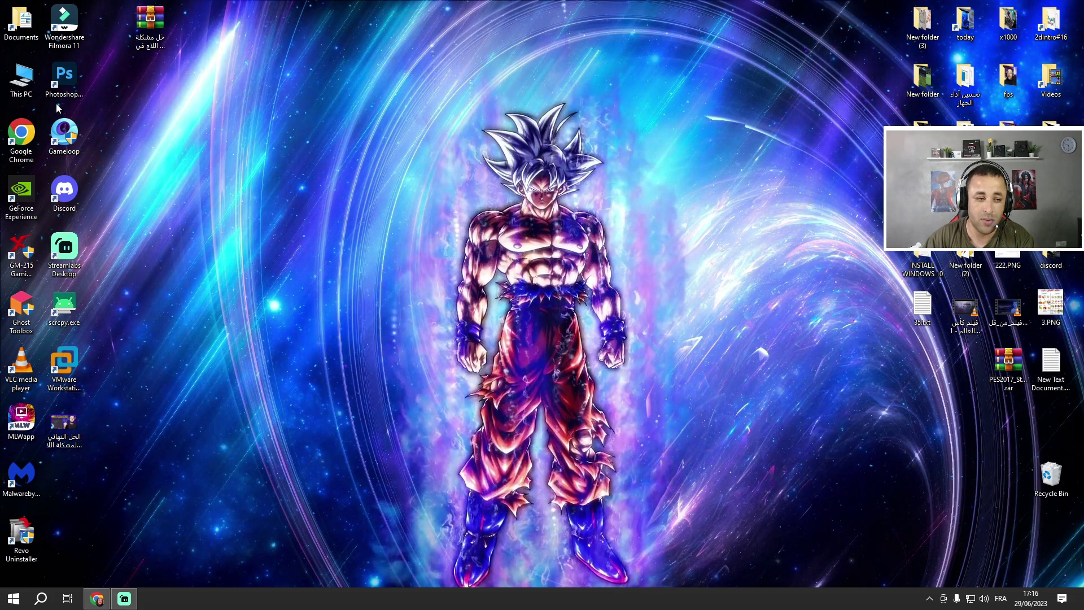
left_click(64, 135)
right_click(385, 232)
left_click(418, 266)
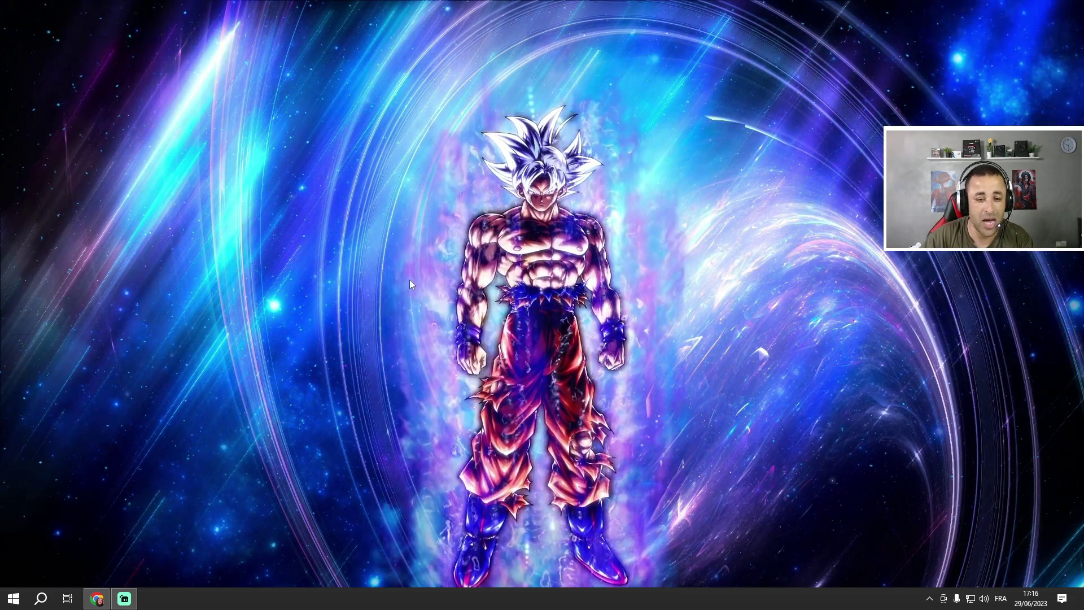
Step: Return to Chrome, open the prepared link, and choose the free download of the RAR archive on Up-4ever
left_click(97, 598)
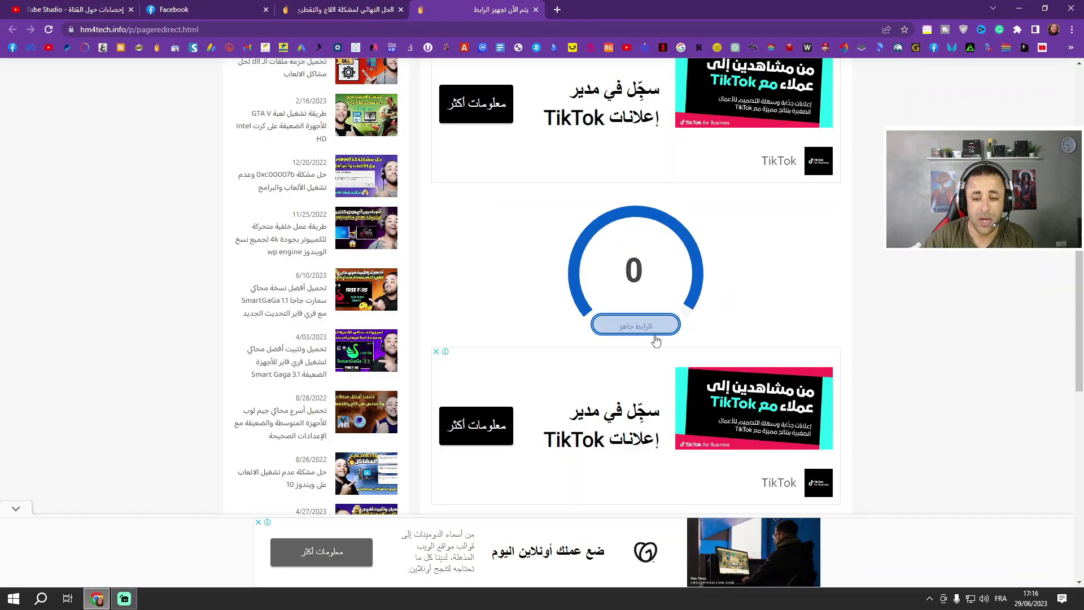
left_click(635, 325)
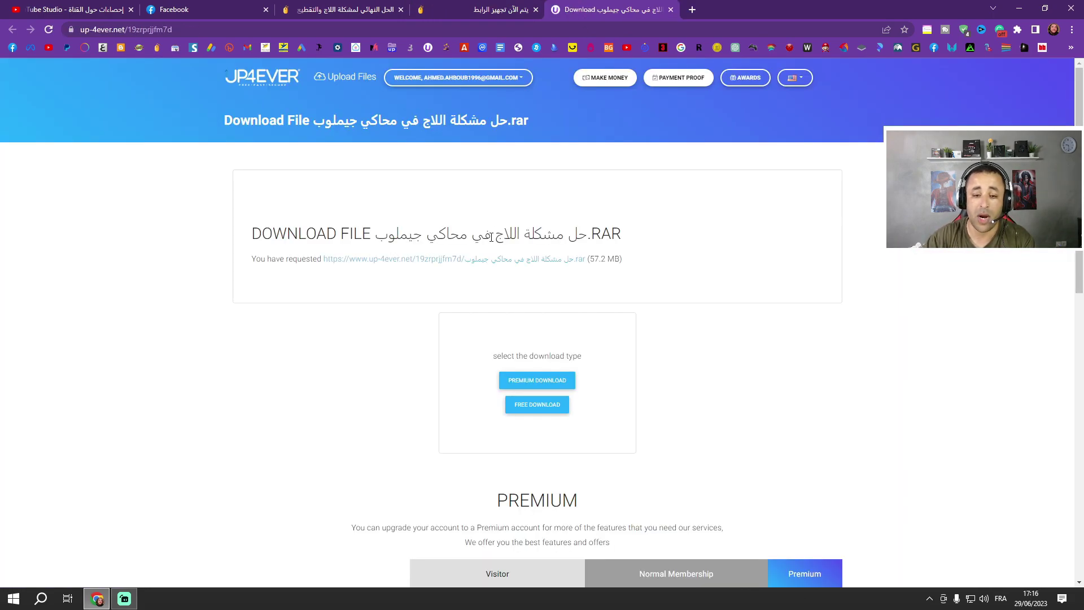
scroll(491, 236, "down", 1)
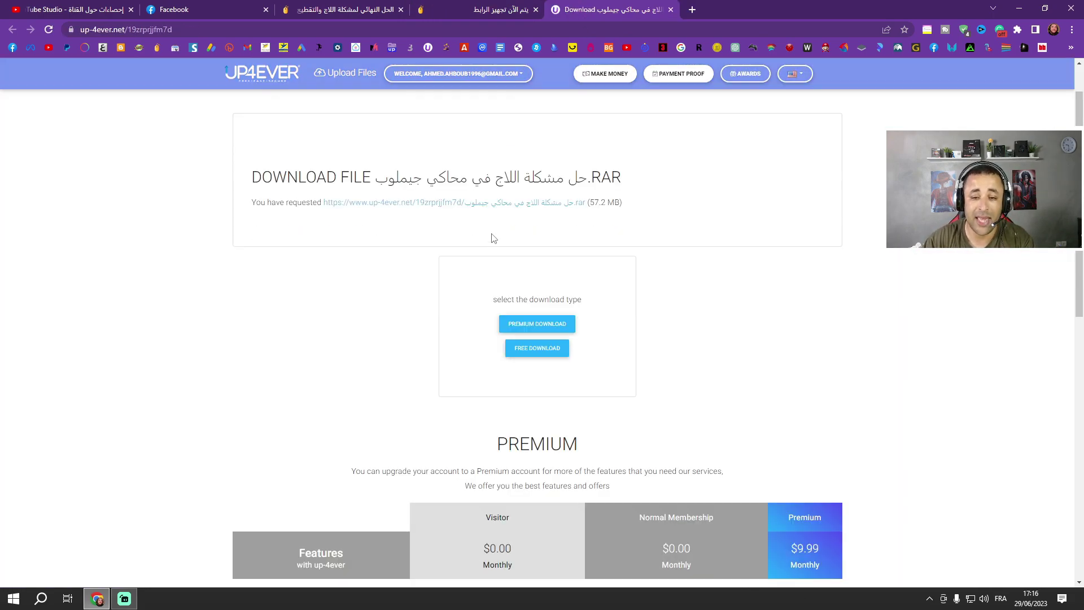
left_click(632, 209)
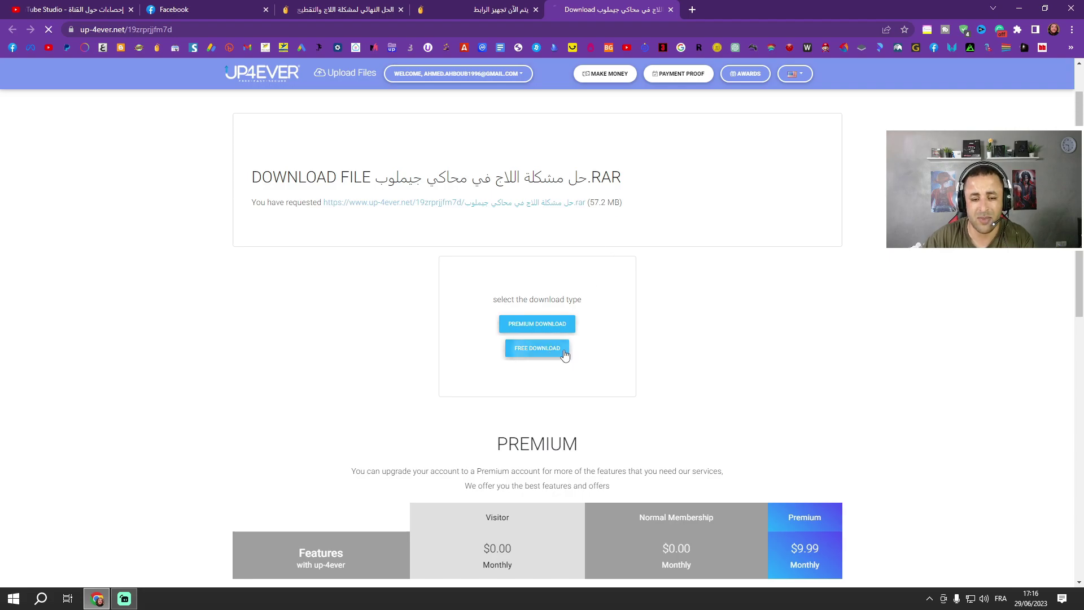
left_click(553, 350)
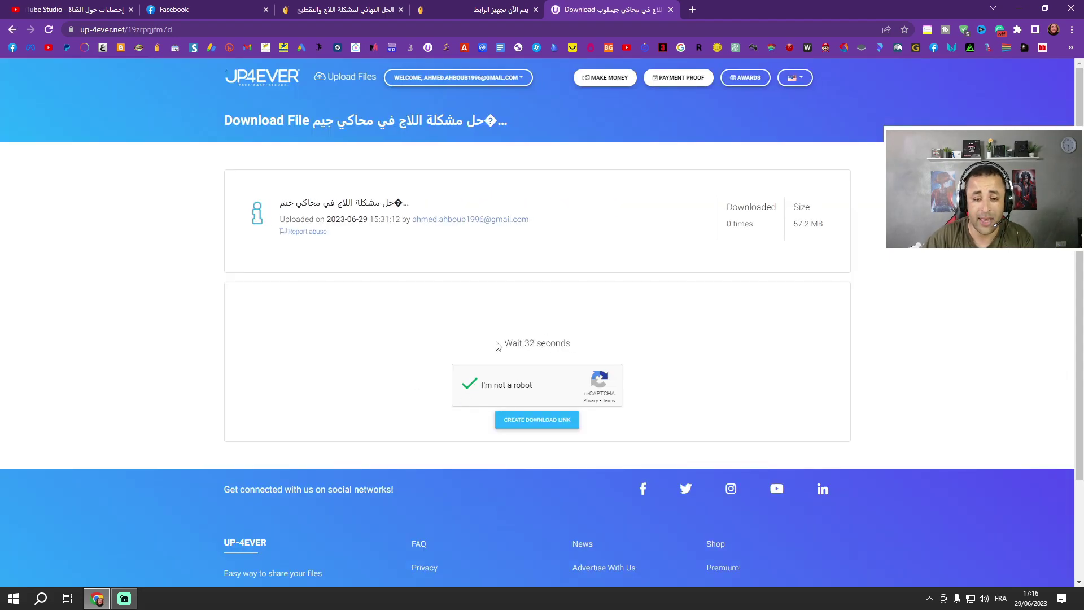
left_click(690, 7)
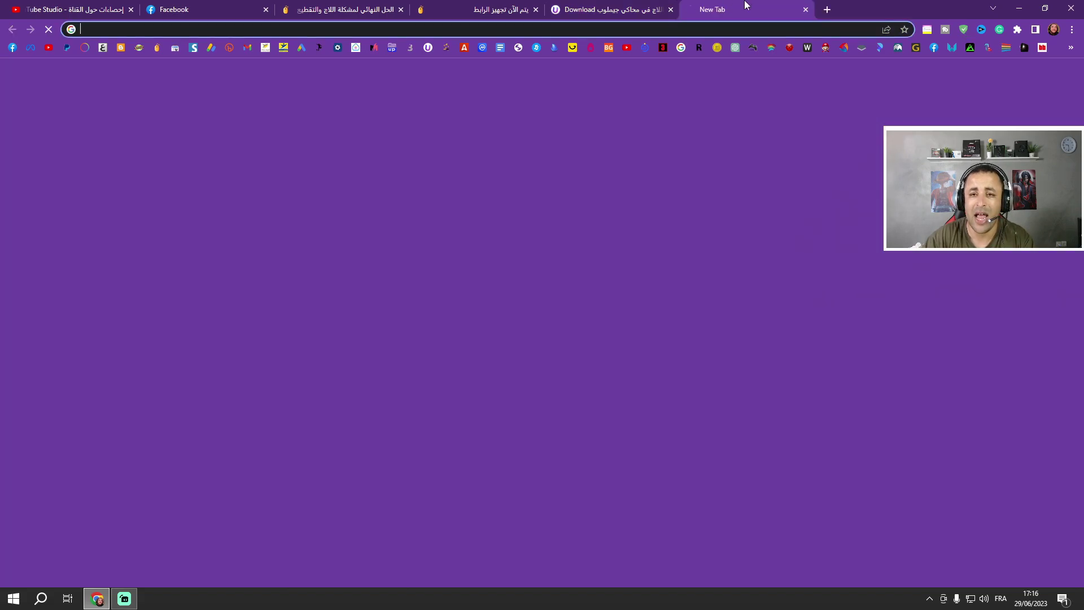
left_click(816, 9)
left_click(791, 10)
left_click(791, 10)
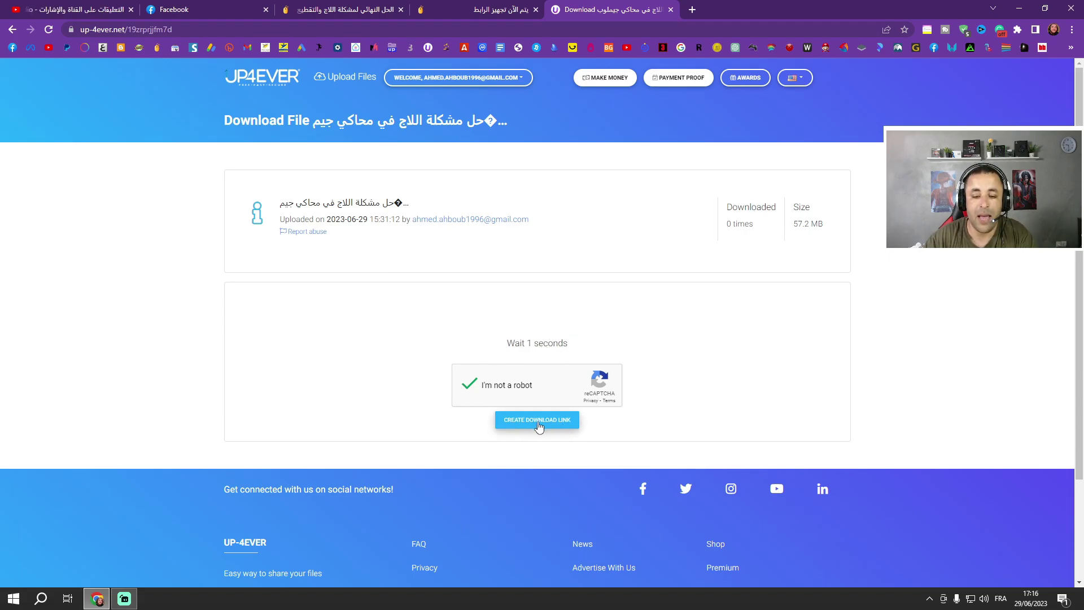
Step: Create the archive's download link and start downloading the RAR file to the Desktop in the Compressed category
left_click(538, 423)
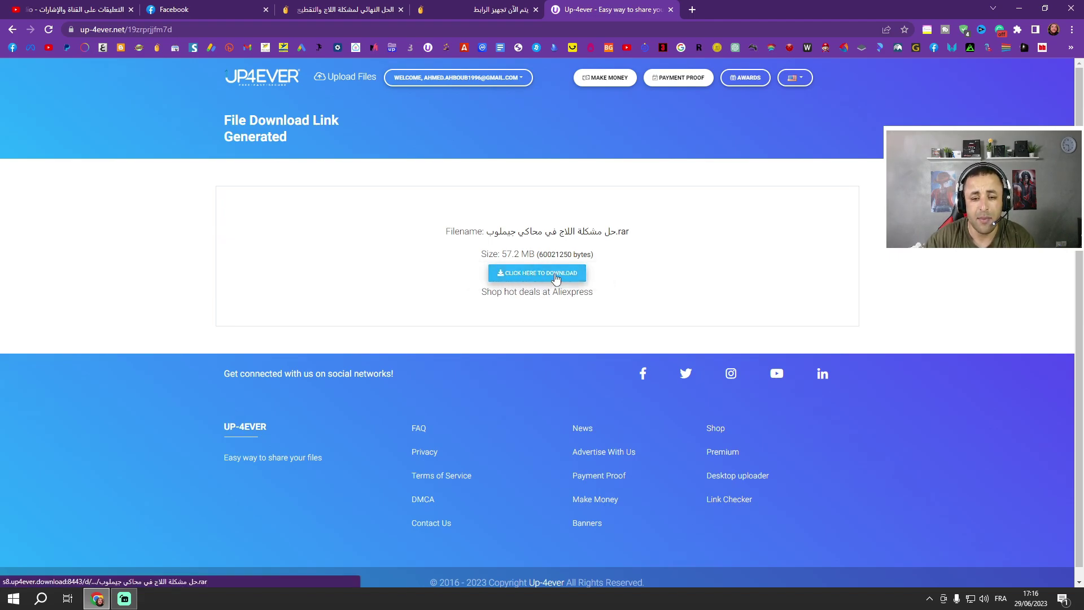
left_click(534, 276)
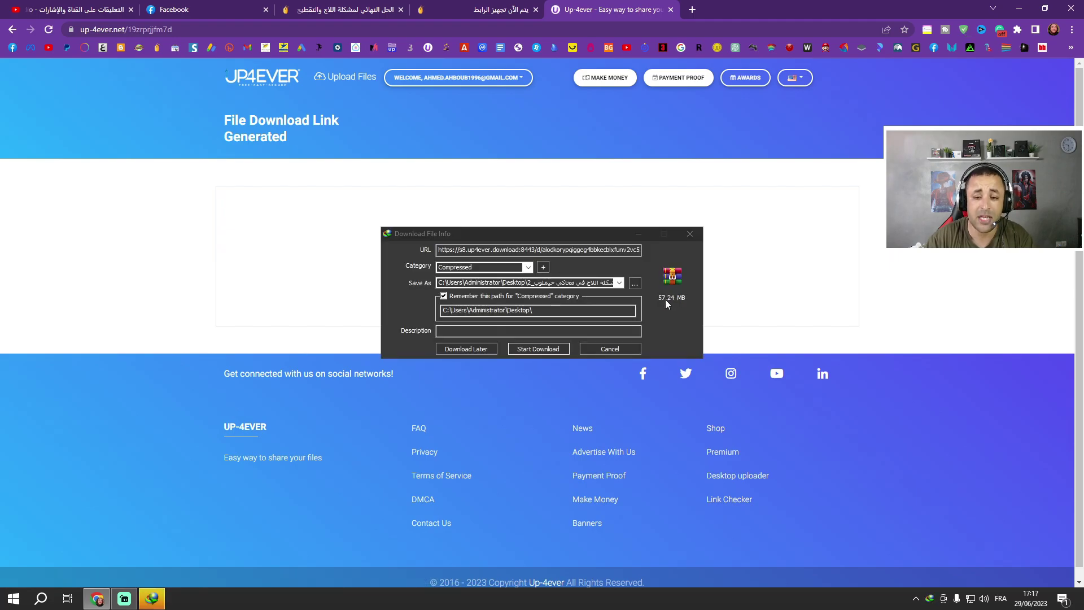
left_click(557, 347)
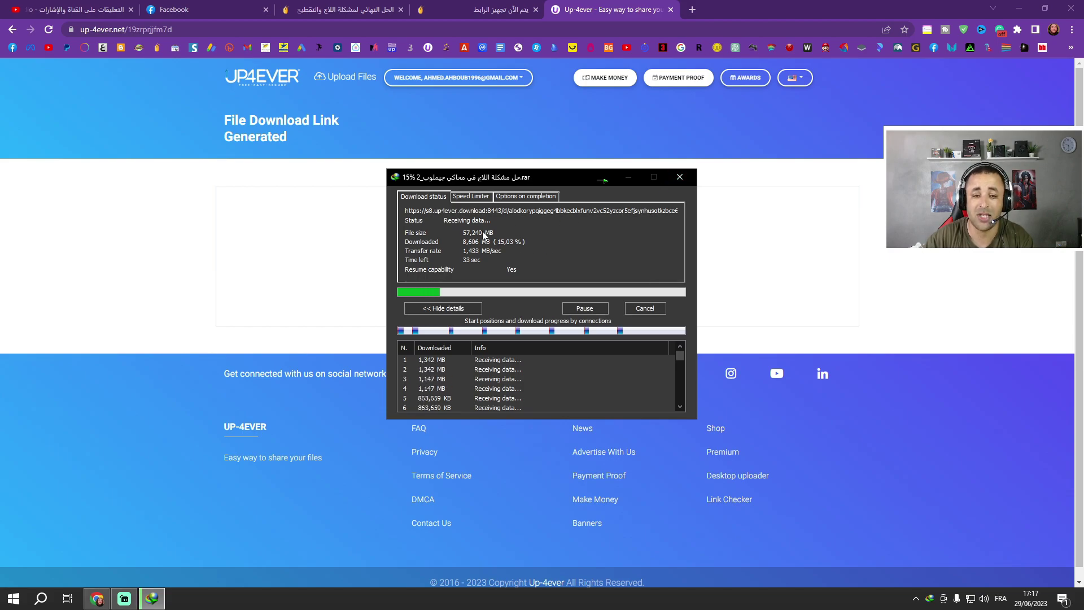
Step: Close the download progress window, extract the RAR archive on the desktop, and place the extracted folder beside the archive
left_click(680, 177)
key("super+d")
right_click(228, 117)
key("Escape")
right_click(146, 25)
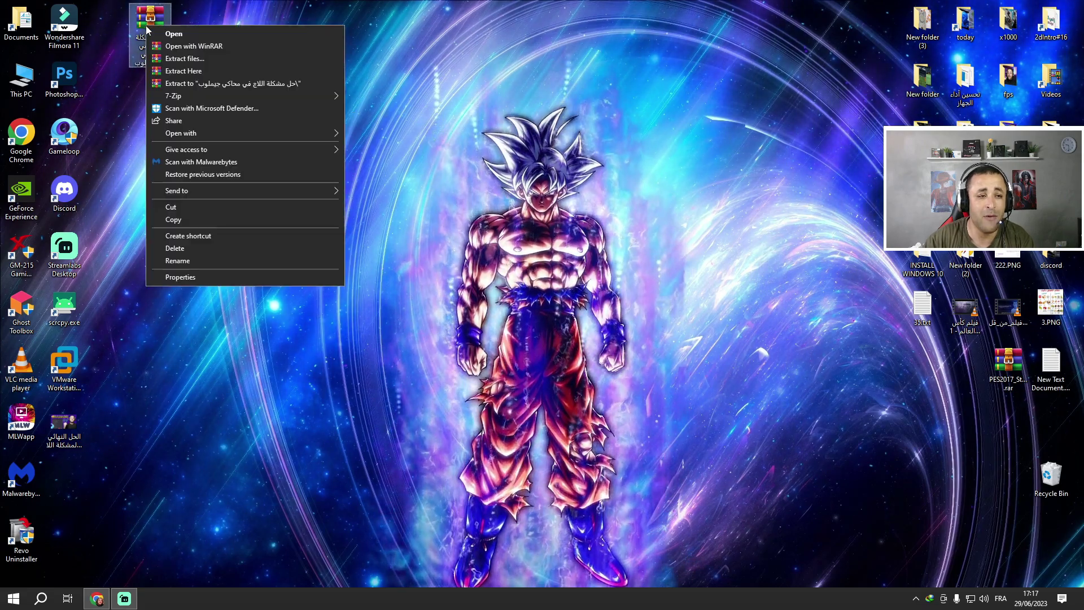
left_click(190, 72)
left_click_drag(65, 469, 191, 22)
Step: Open the extracted folder's Advanced SystemCare subfolder and launch advanced-systemcare-setup.exe
double_click(191, 23)
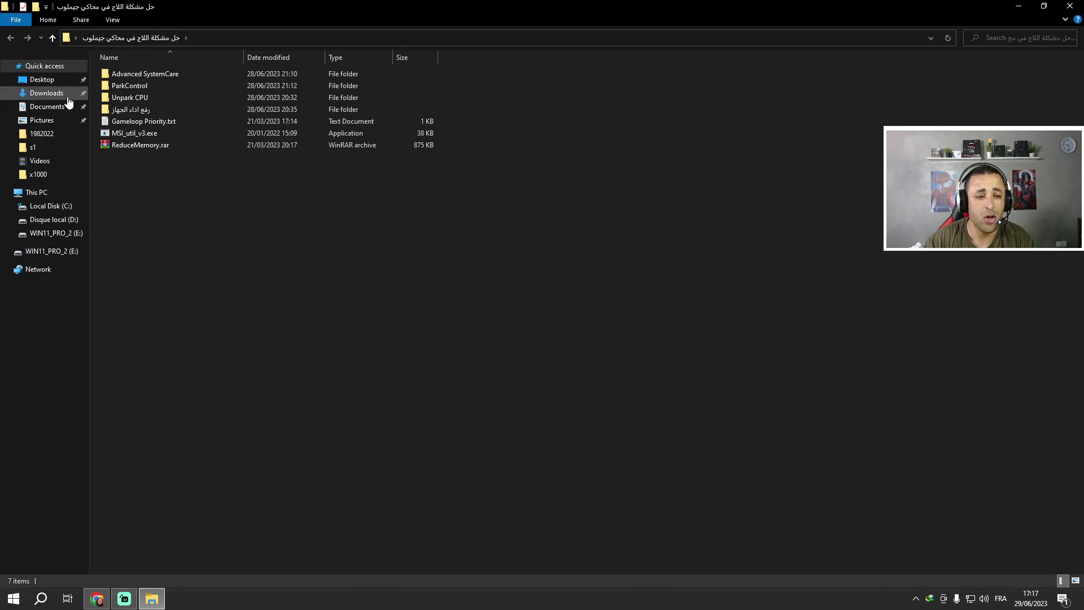
left_click(150, 77)
double_click(149, 77)
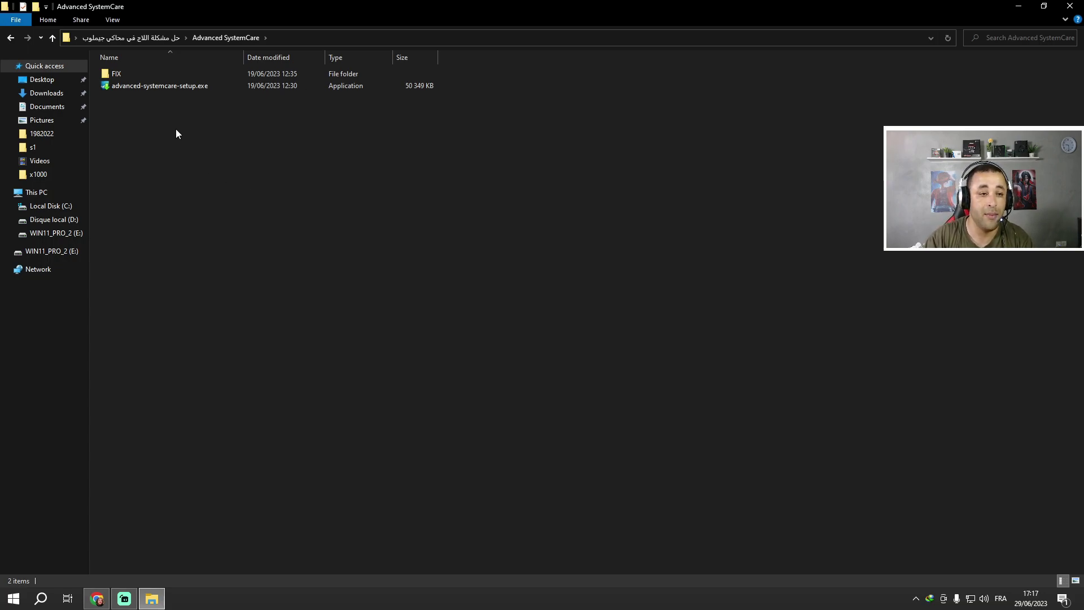
double_click(181, 85)
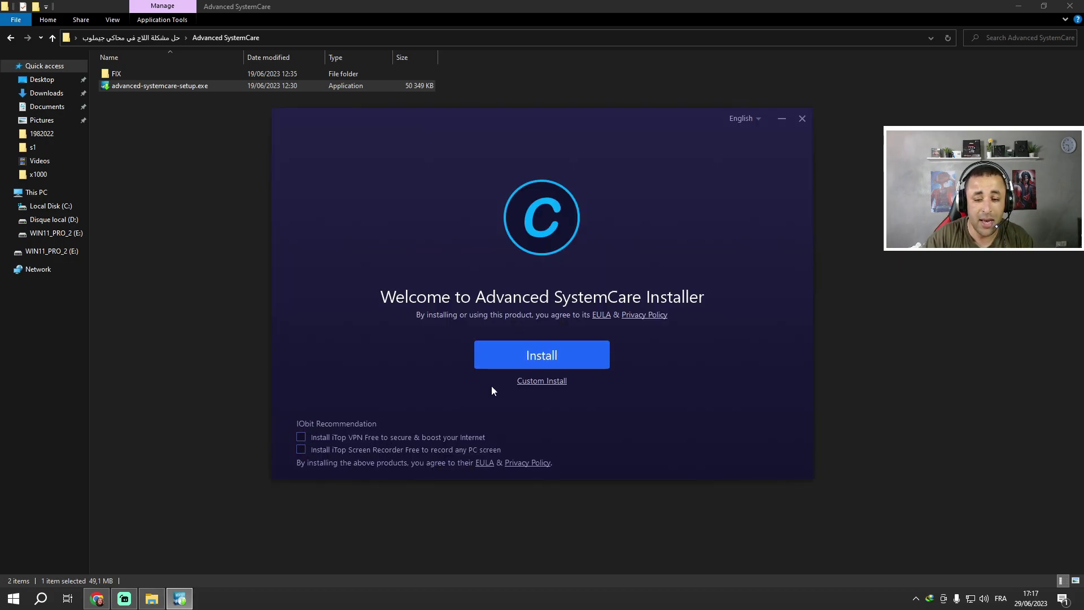
Step: Set the installer language to Arabic and start installing Advanced SystemCare, declining the iTop Data Recovery offer
left_click(743, 118)
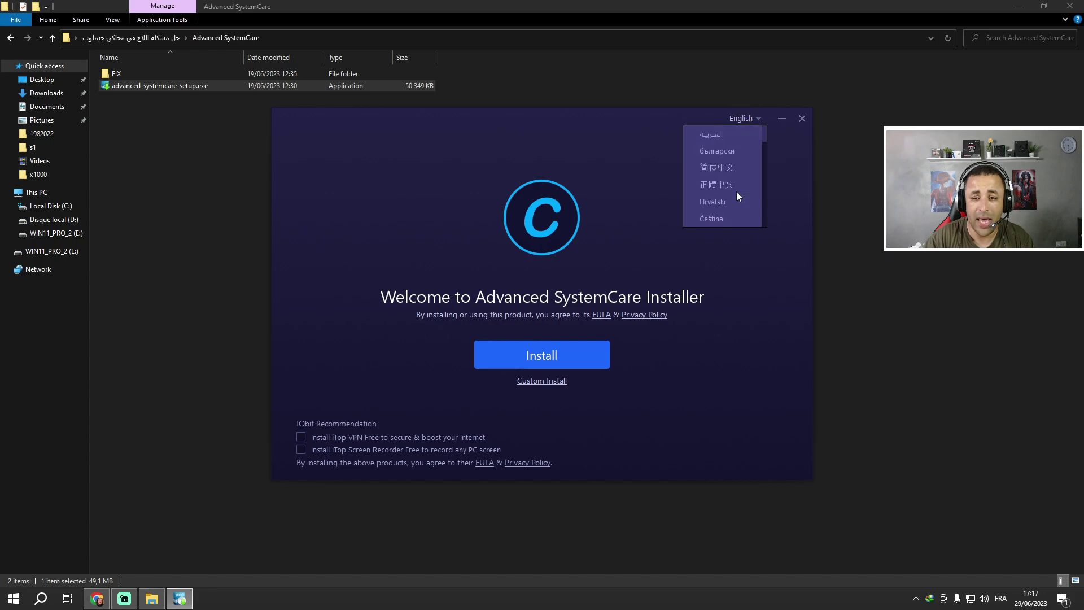
left_click(718, 138)
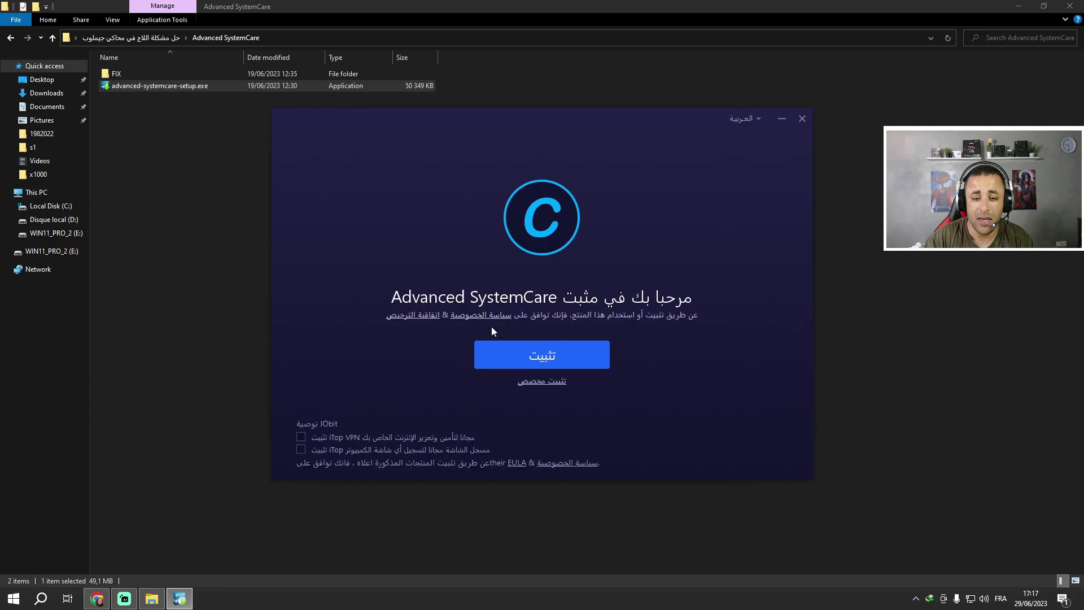
left_click(552, 348)
left_click(314, 364)
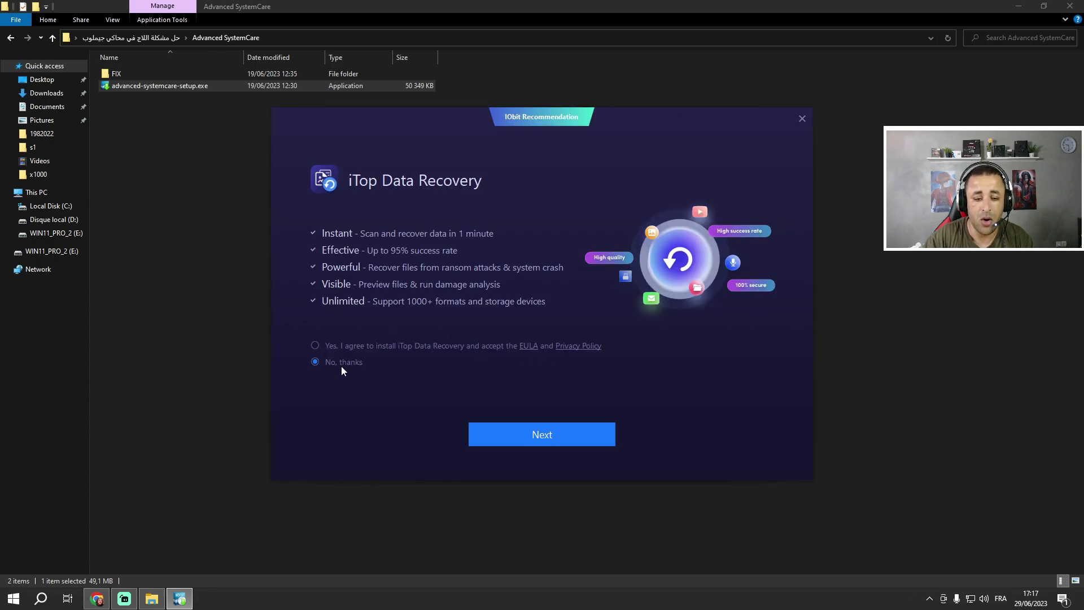
left_click(526, 429)
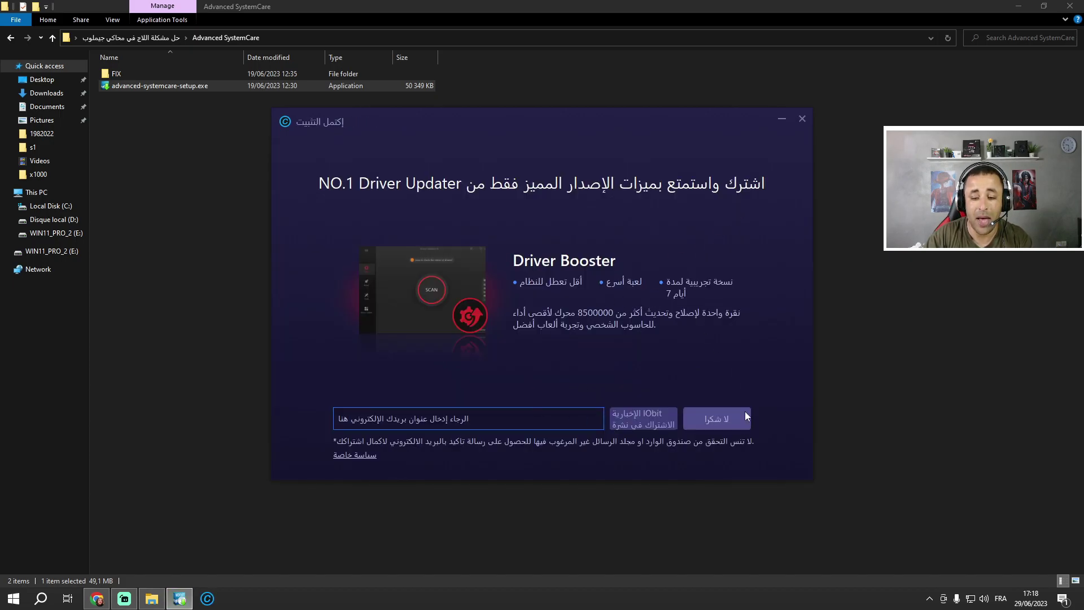
Step: Decline the Driver Booster subscription offer, finish the installation, and close the IObit web page it opens
left_click(714, 418)
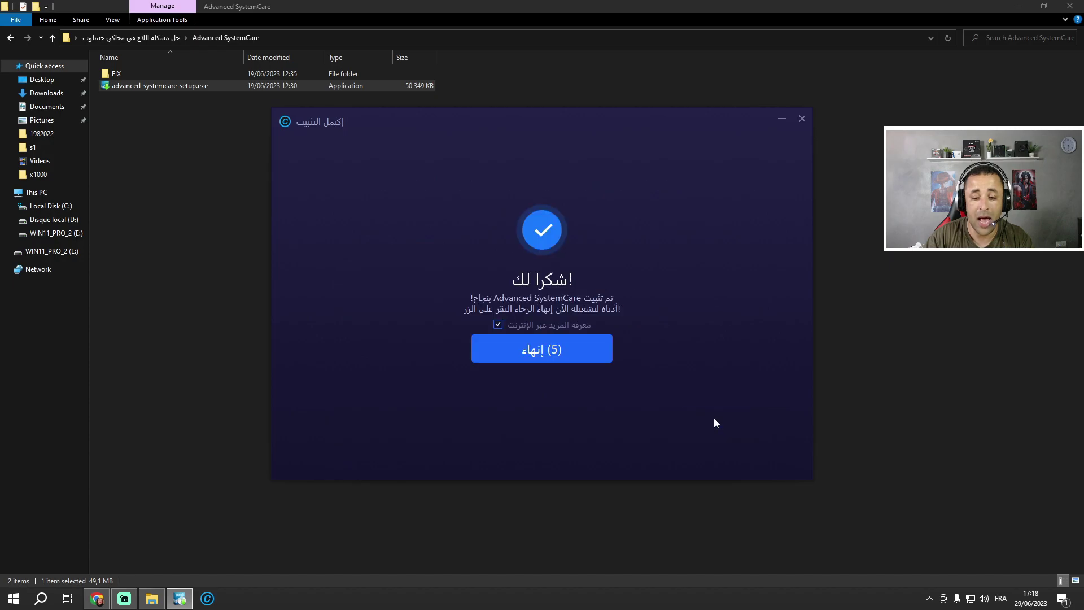
left_click(536, 355)
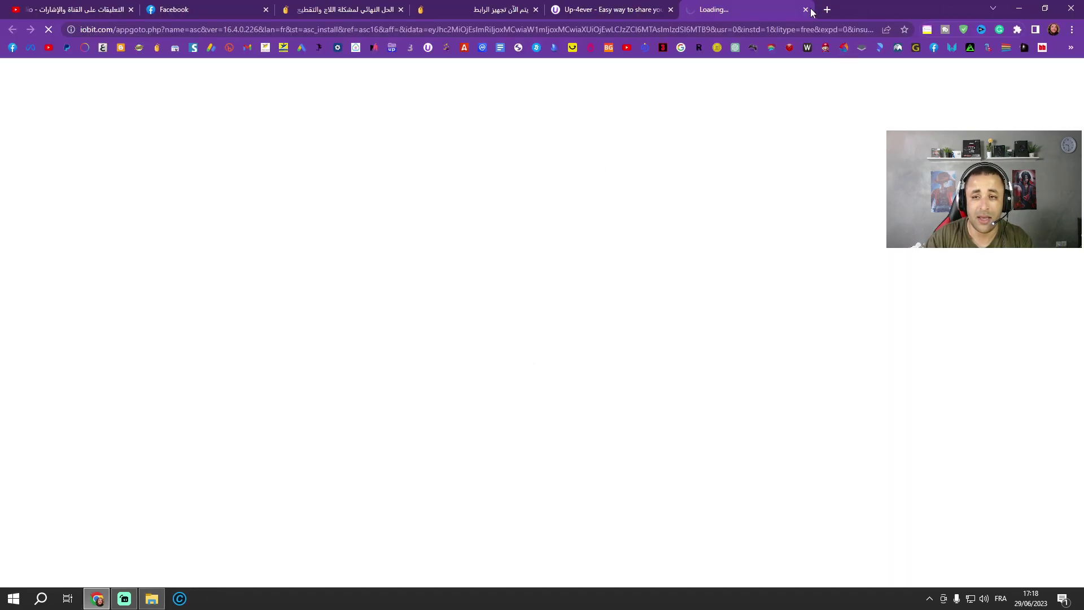
left_click(805, 9)
left_click(1019, 8)
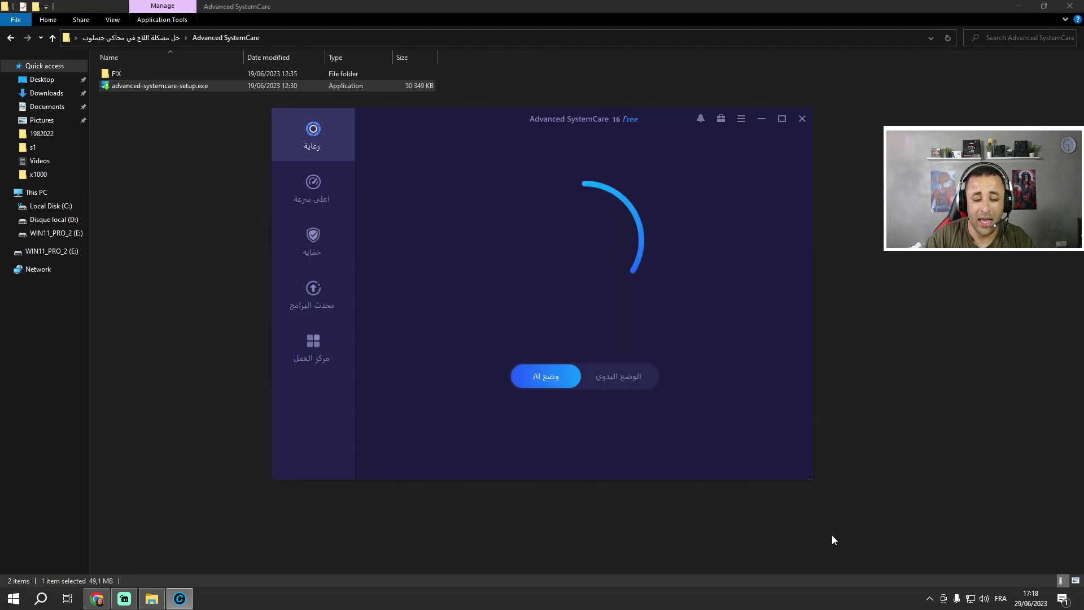
Step: Close the Advanced SystemCare window and dismiss its notification
left_click(802, 119)
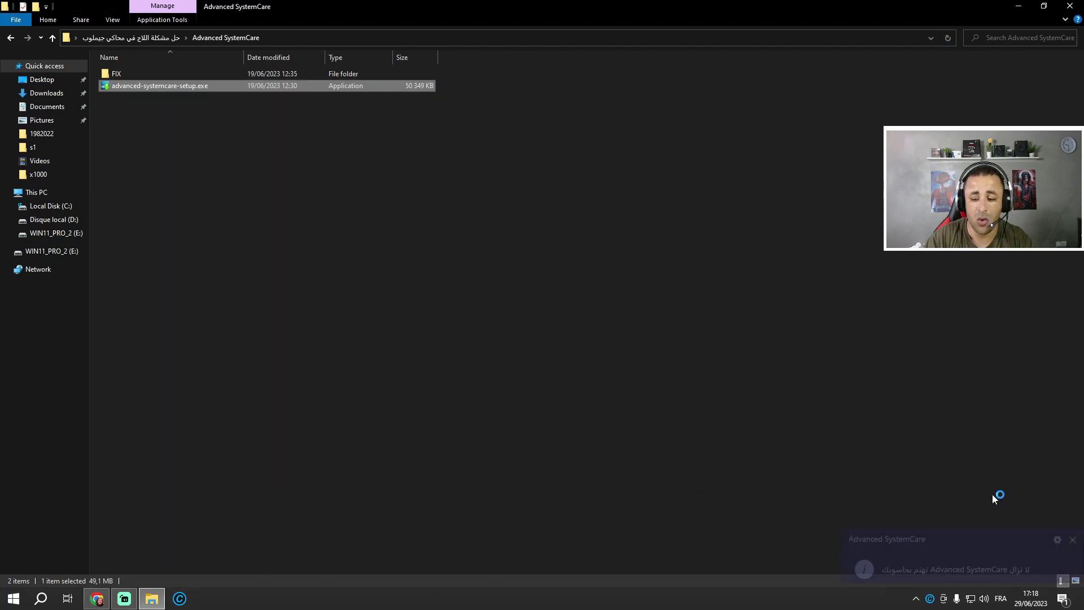
left_click(1073, 457)
right_click(931, 598)
key("Escape")
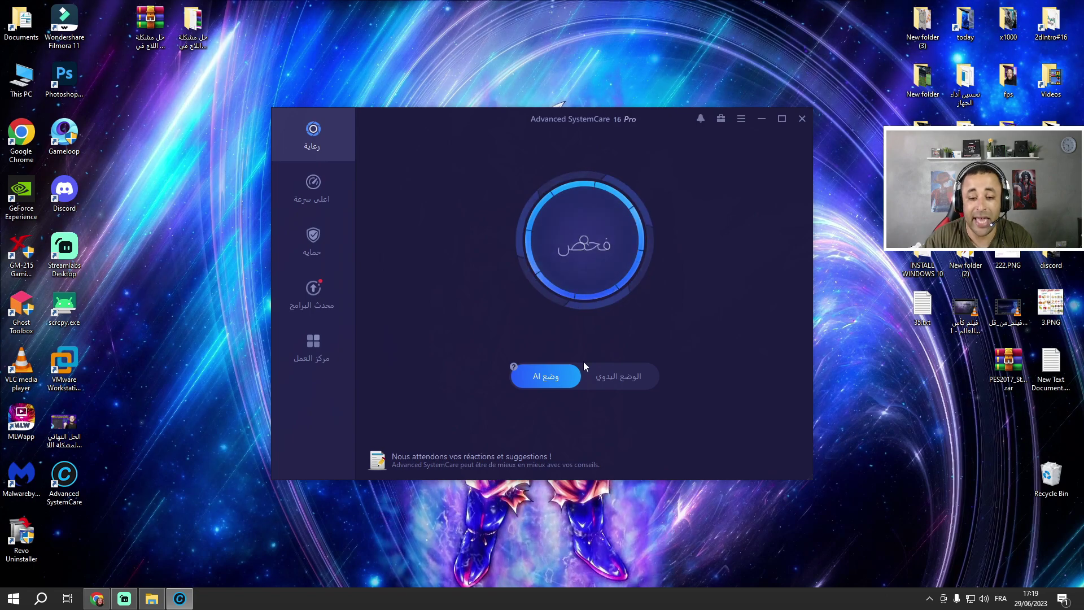
Step: Run the AI mode scan with the Advanced SystemCare window maximized, and decline closing Google Chrome for the privacy cleanup
left_click(580, 236)
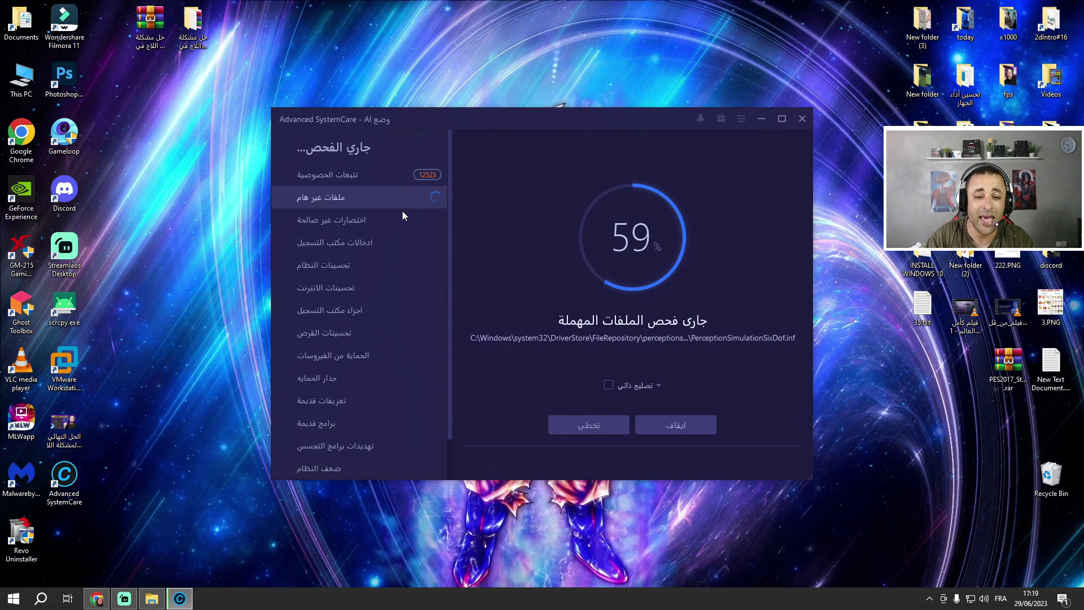
left_click(782, 119)
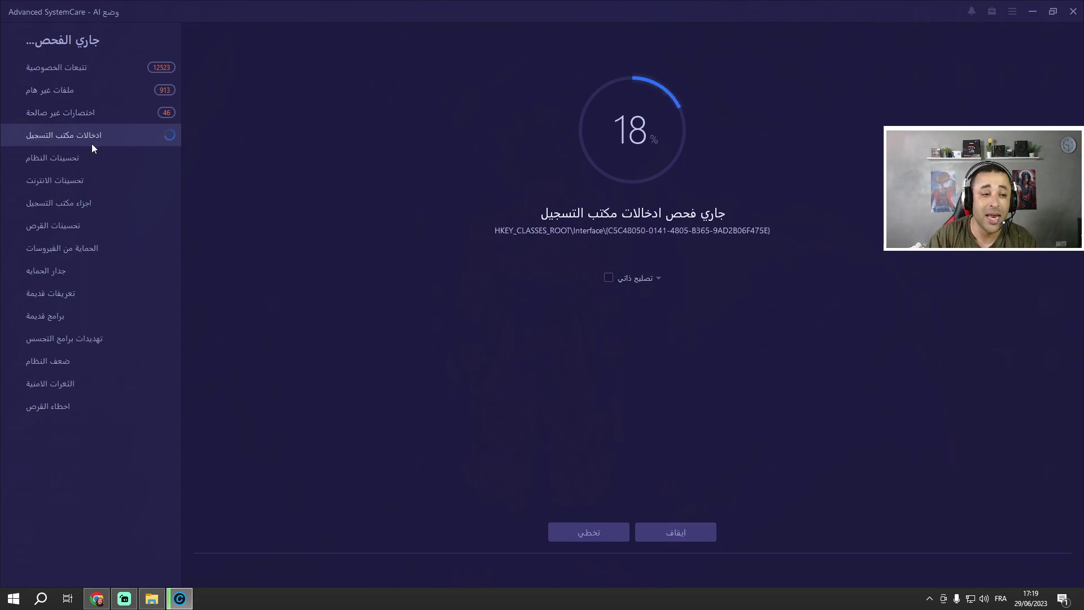
left_click(1032, 11)
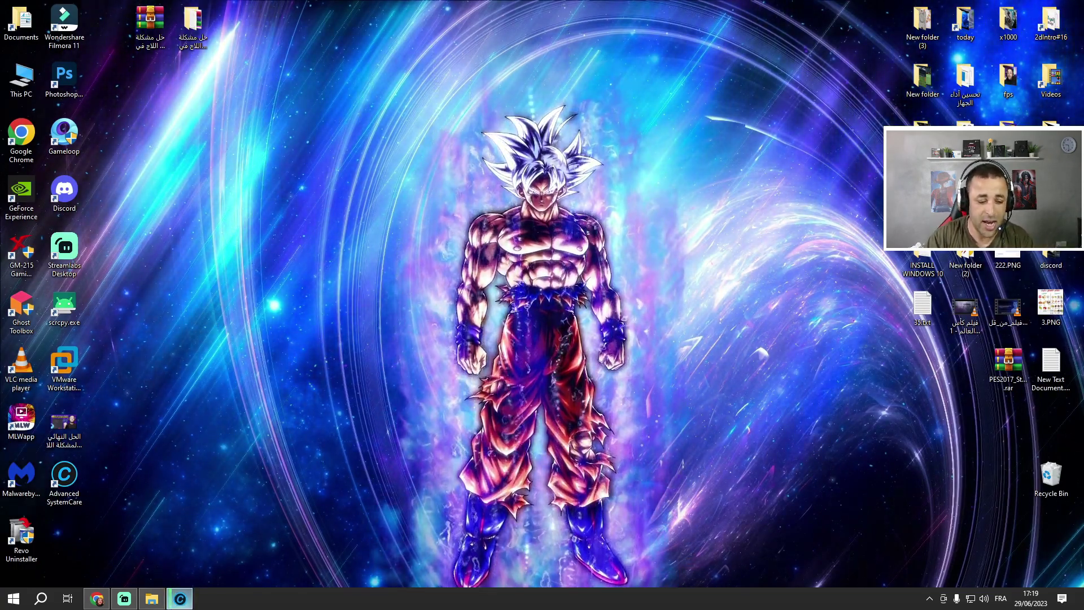
left_click(179, 598)
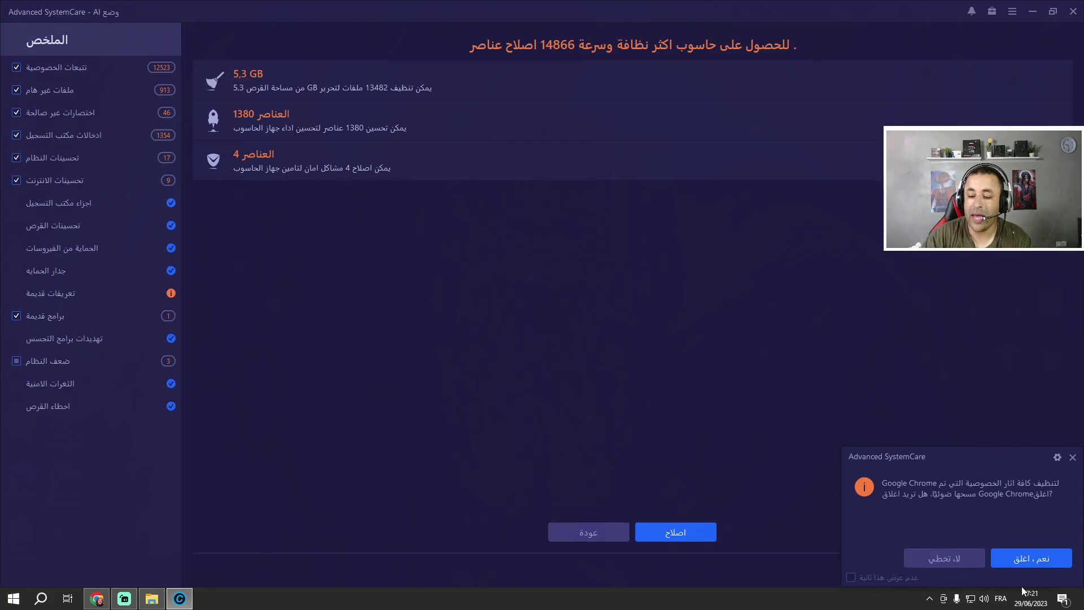
left_click(954, 567)
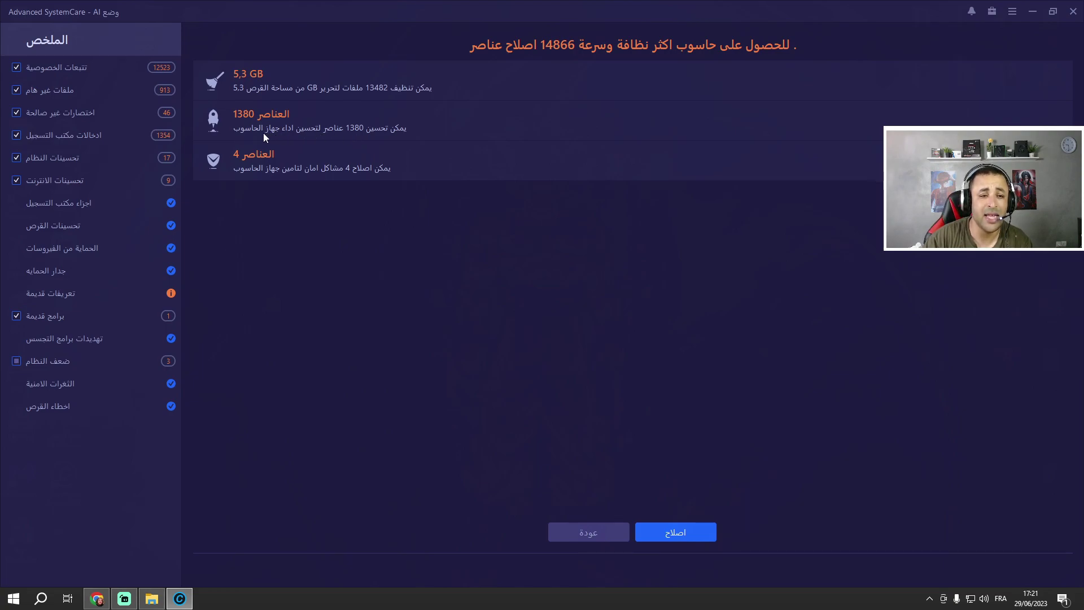
Step: Repair all items found by the Advanced SystemCare scan and finish the repair summary
left_click(710, 536)
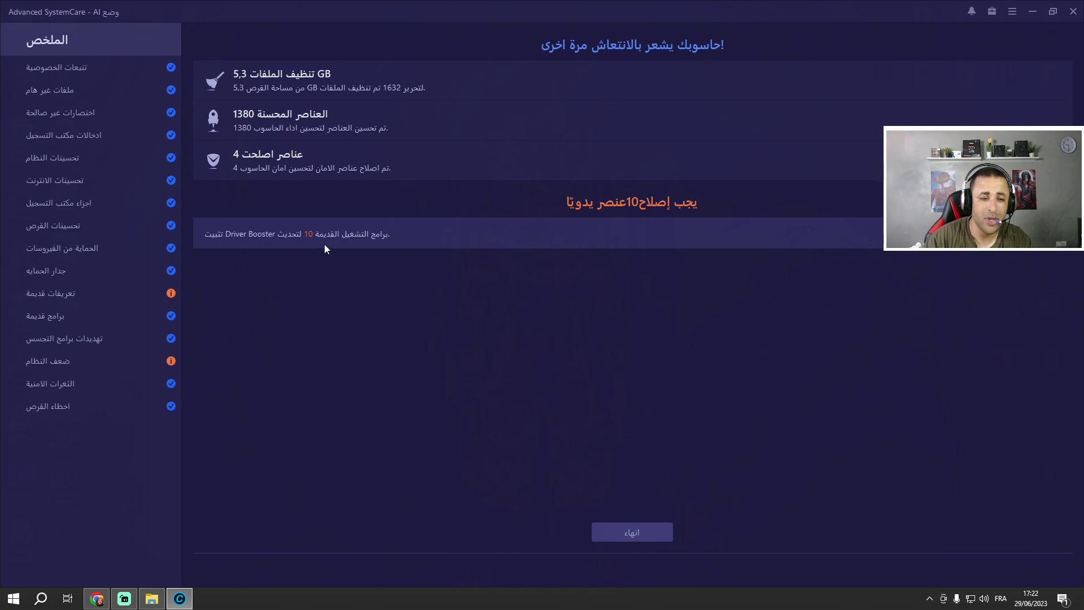
left_click(655, 540)
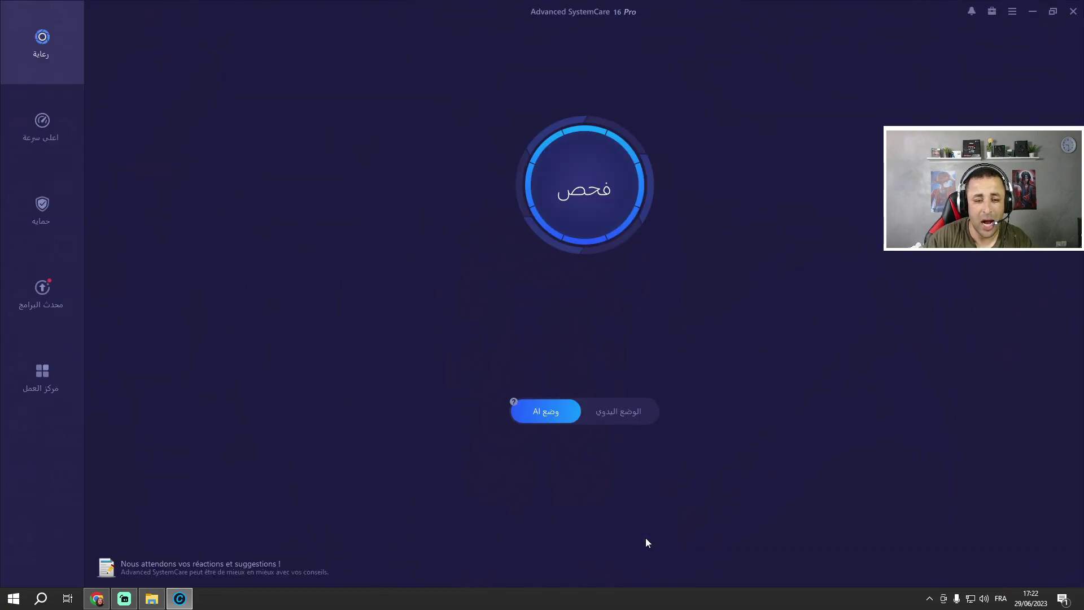
Step: Turn on the turbo booster in the speed-up section, then close Advanced SystemCare and its notification
left_click(44, 125)
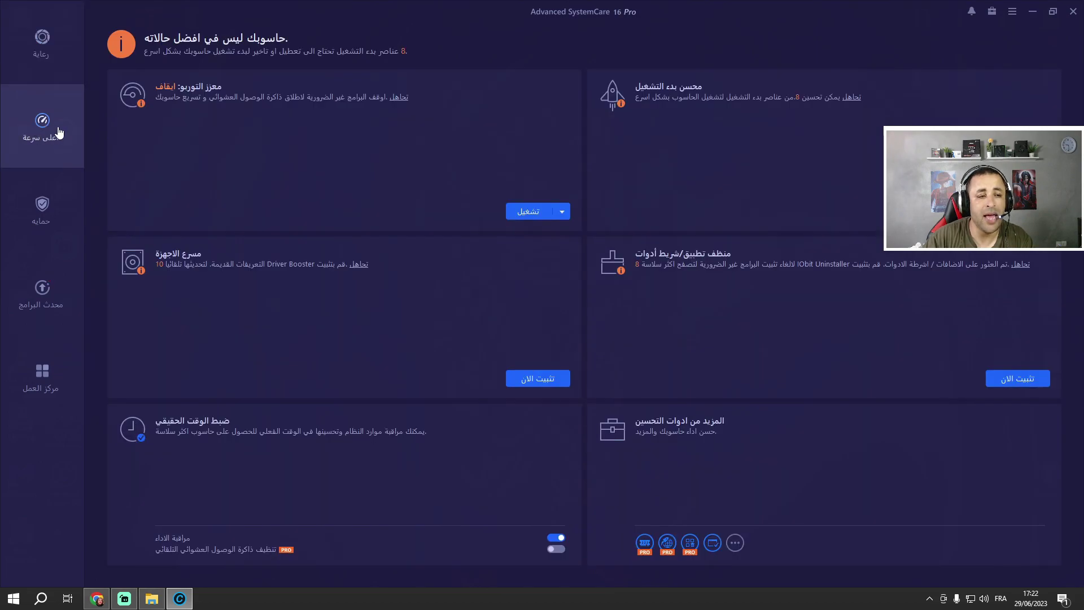
left_click(518, 211)
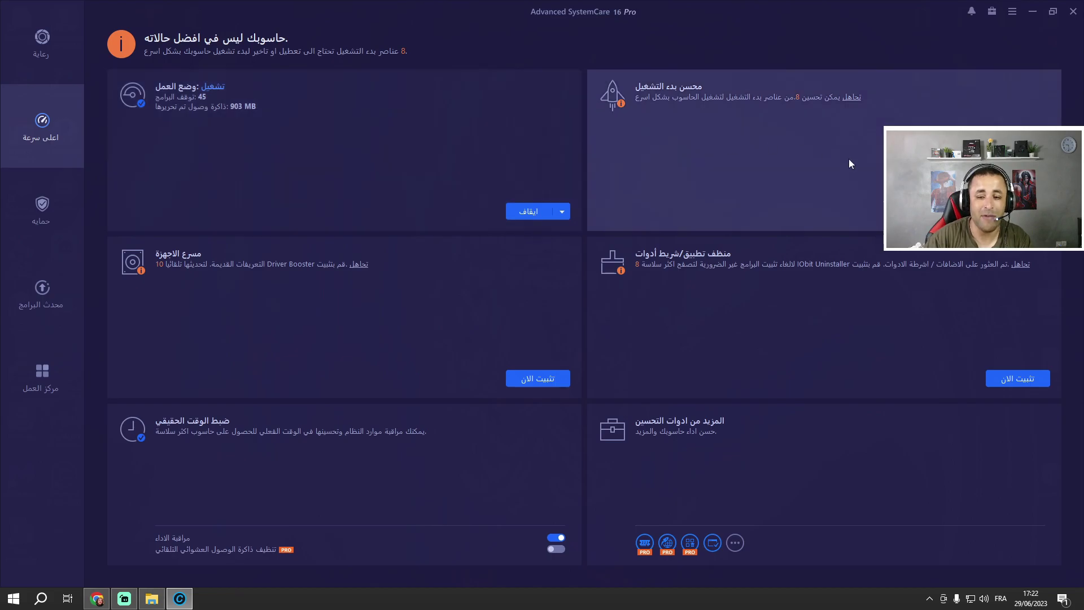
left_click(1073, 11)
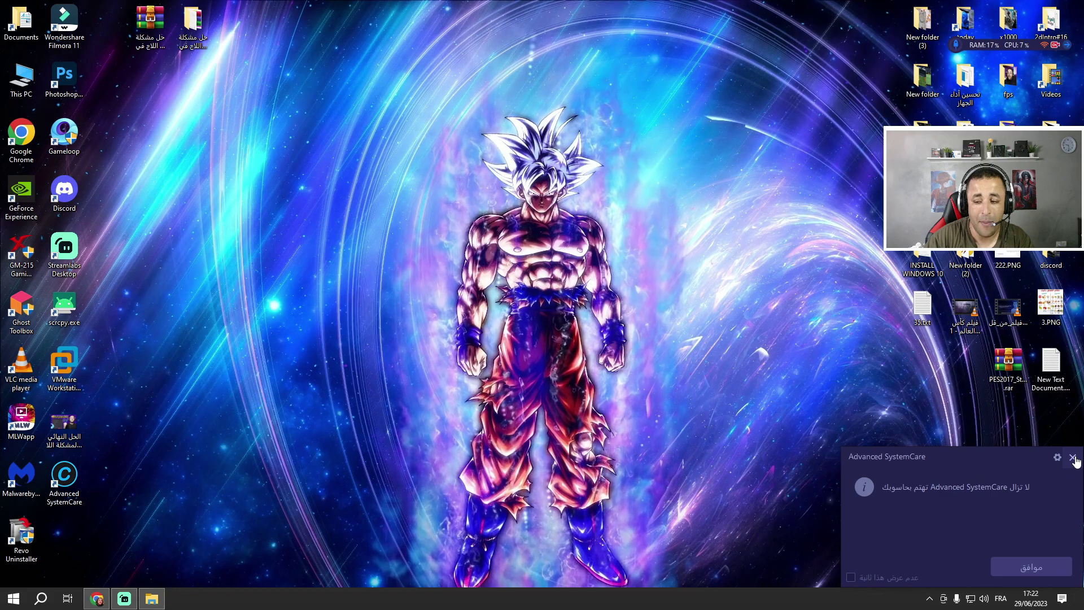
left_click(1073, 457)
Step: Run parkcontrolsetup64.exe from the ParkControl folder and install ParkControl in C:\Program Files\ParkControl
left_click(151, 598)
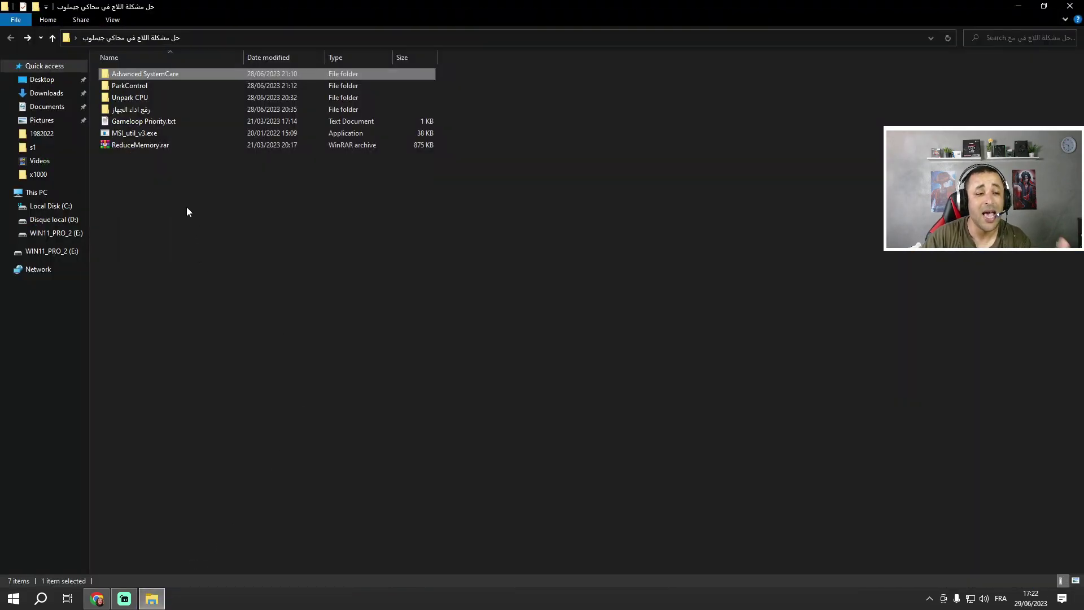
double_click(192, 89)
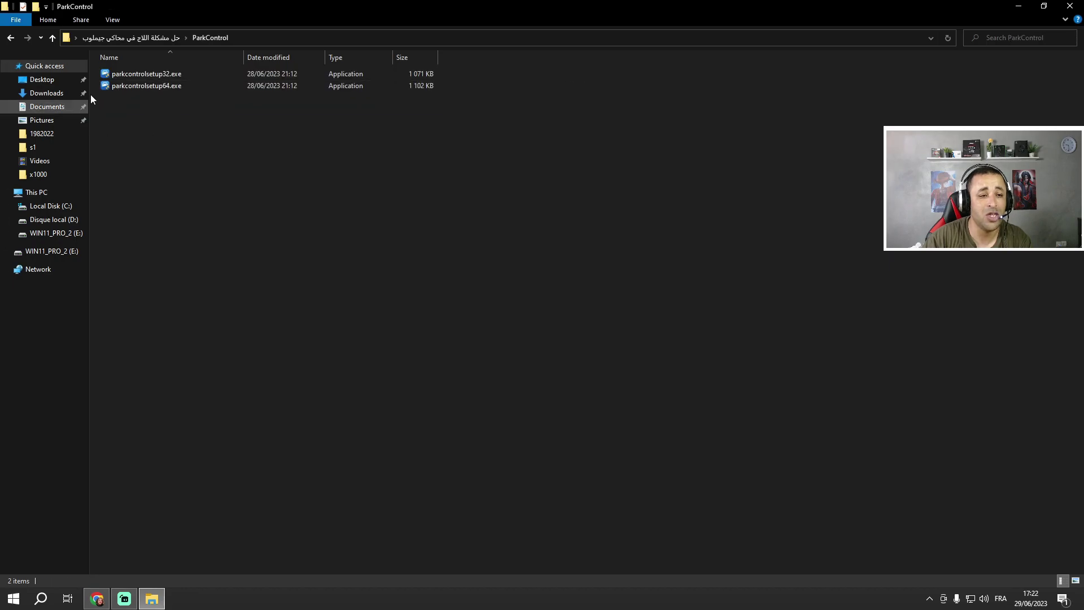
double_click(311, 12)
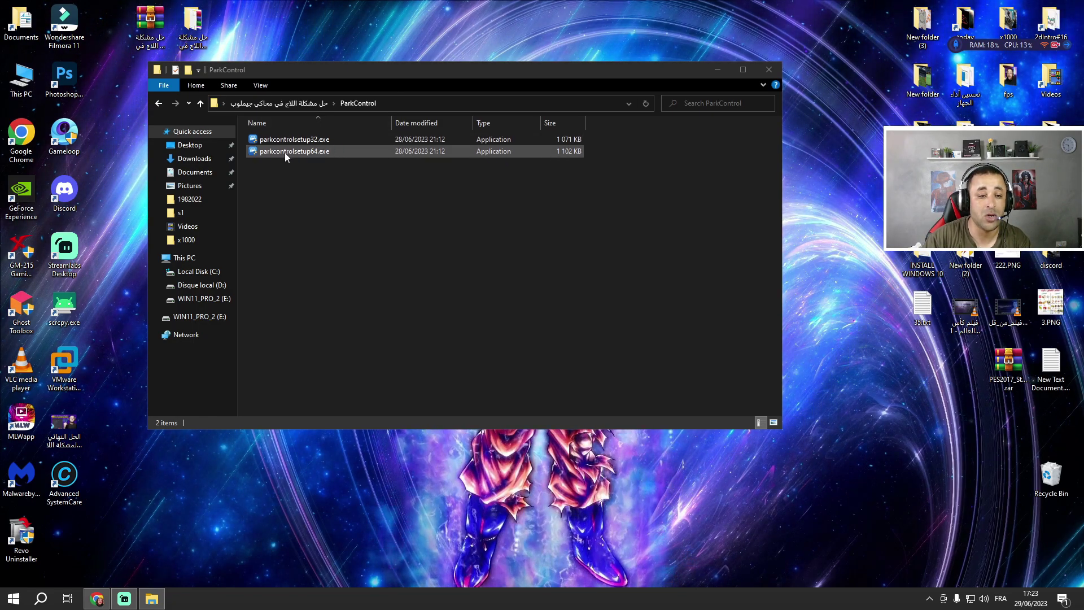
left_click(317, 153)
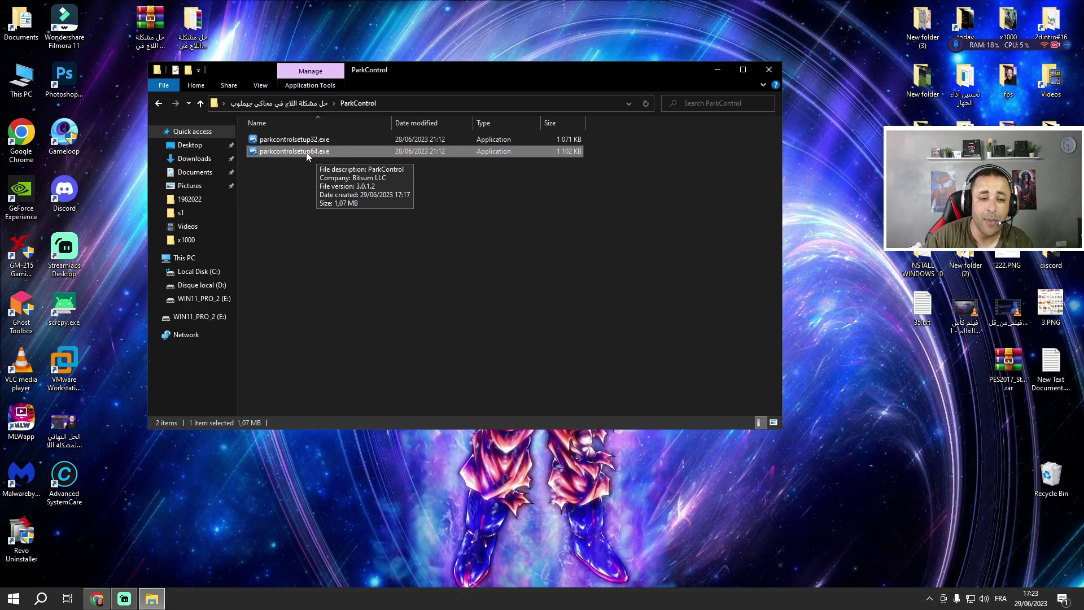
left_click(311, 140)
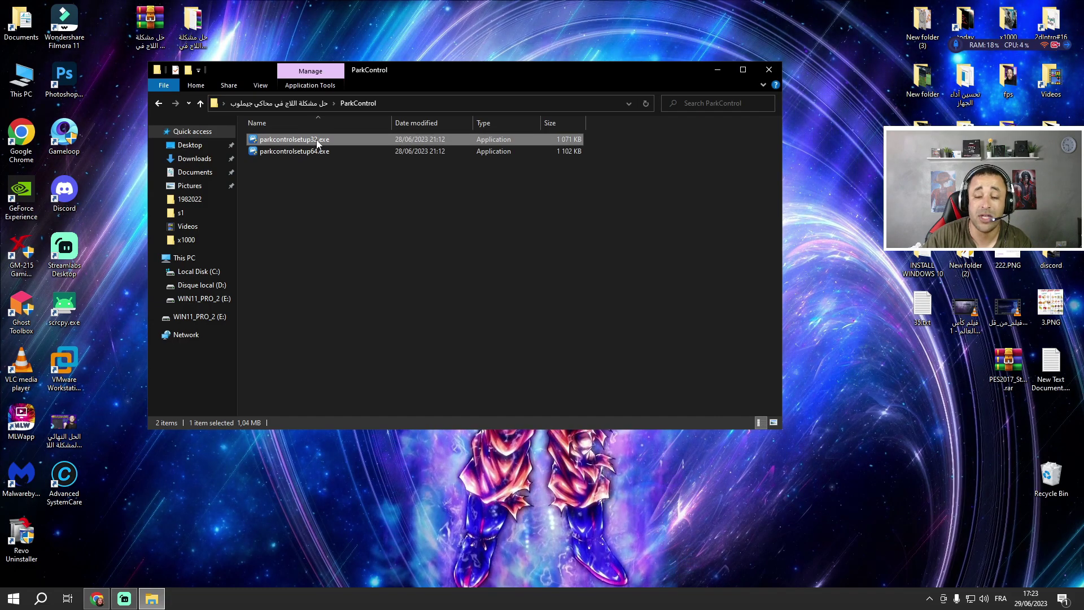
double_click(319, 154)
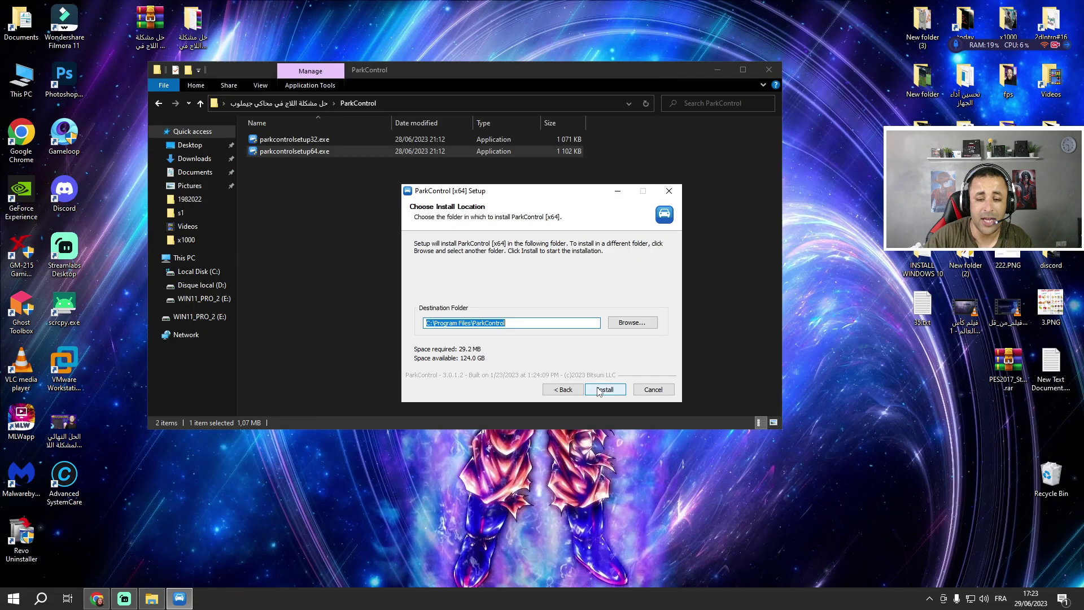
left_click(605, 390)
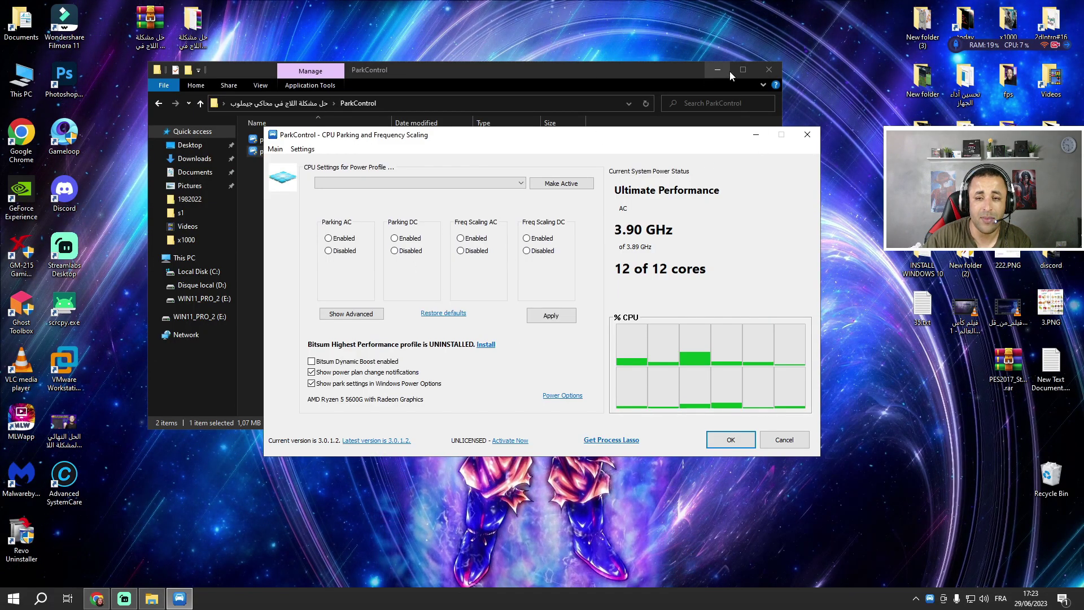
Step: Minimize the file window behind ParkControl and install the Bitsum Highest Performance profile
left_click(743, 70)
left_click(1024, 5)
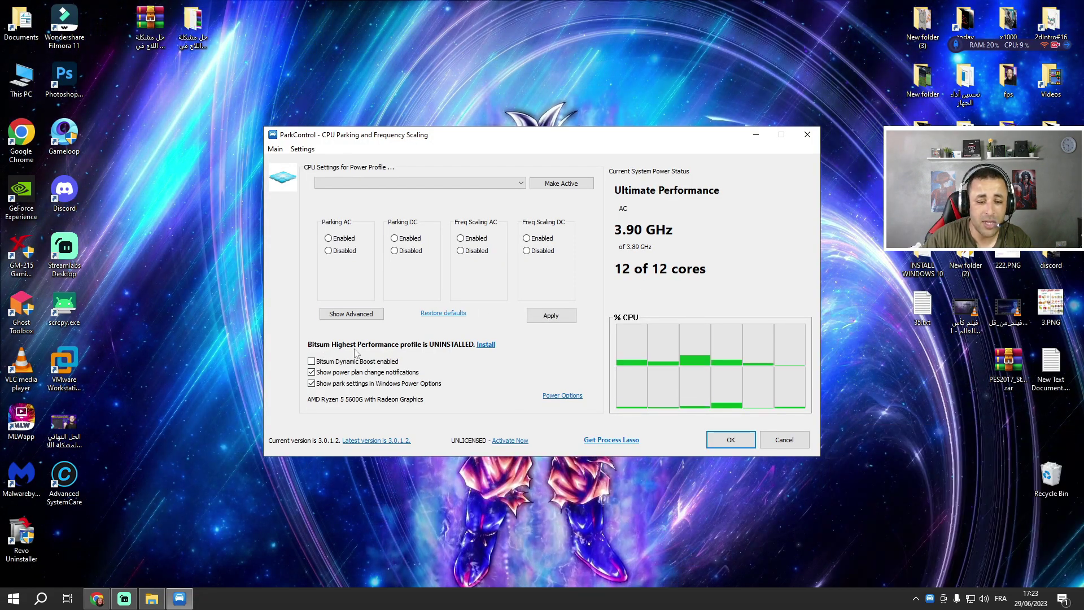
left_click(485, 346)
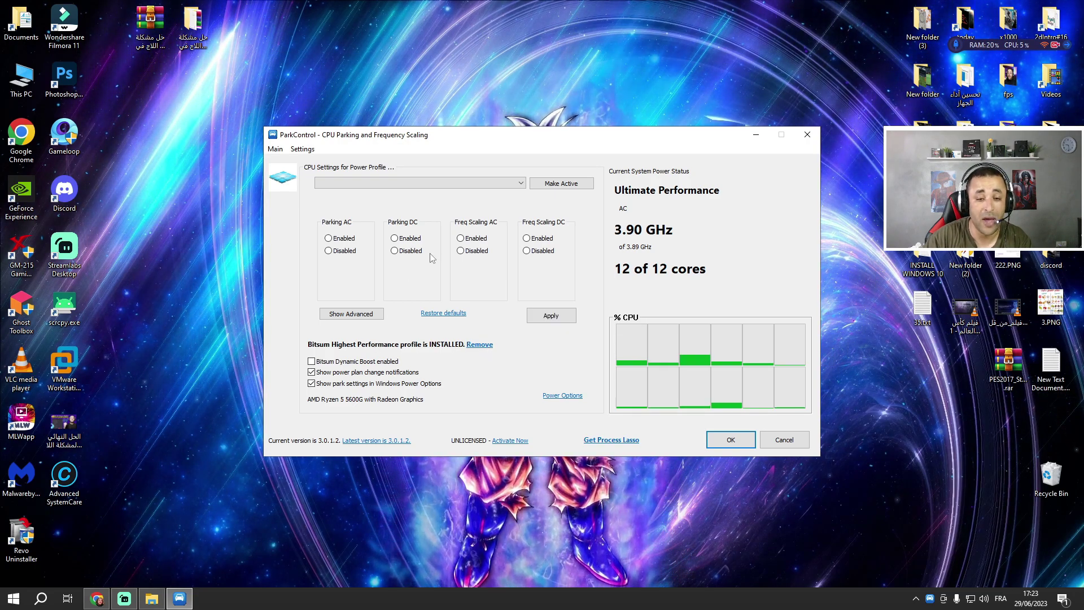
Step: Select the Bitsum Highest Performance profile, show its advanced values, apply its CPU settings and make it the active profile
left_click(432, 182)
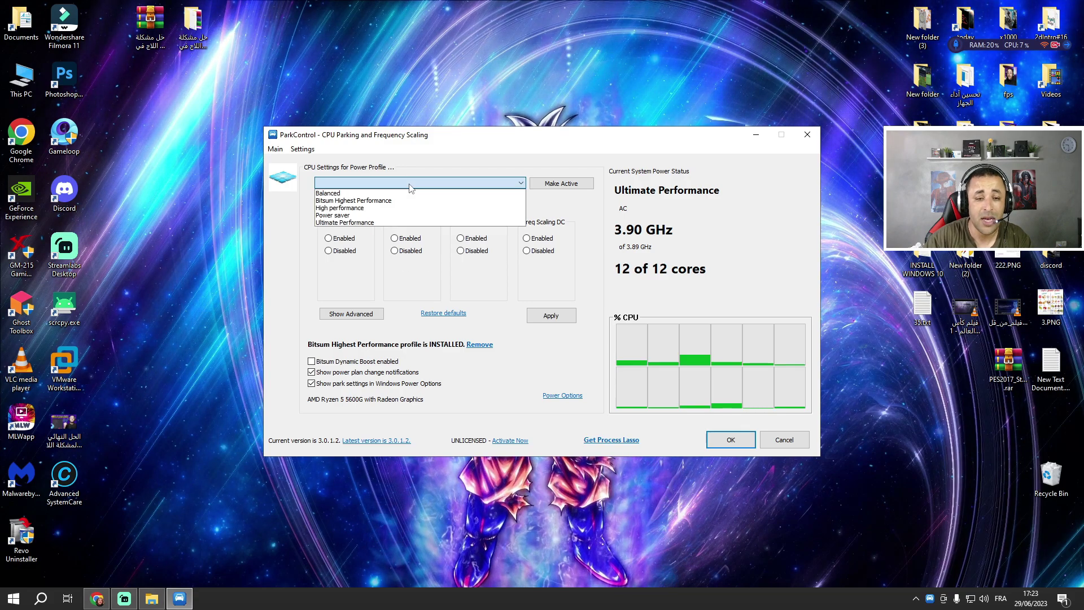
left_click(350, 201)
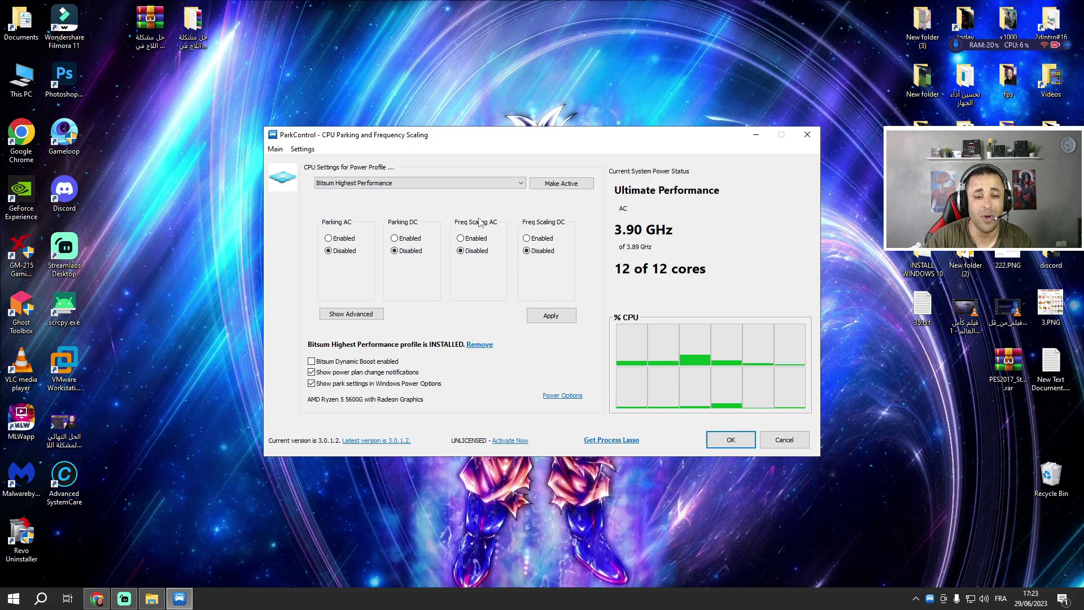
left_click(356, 314)
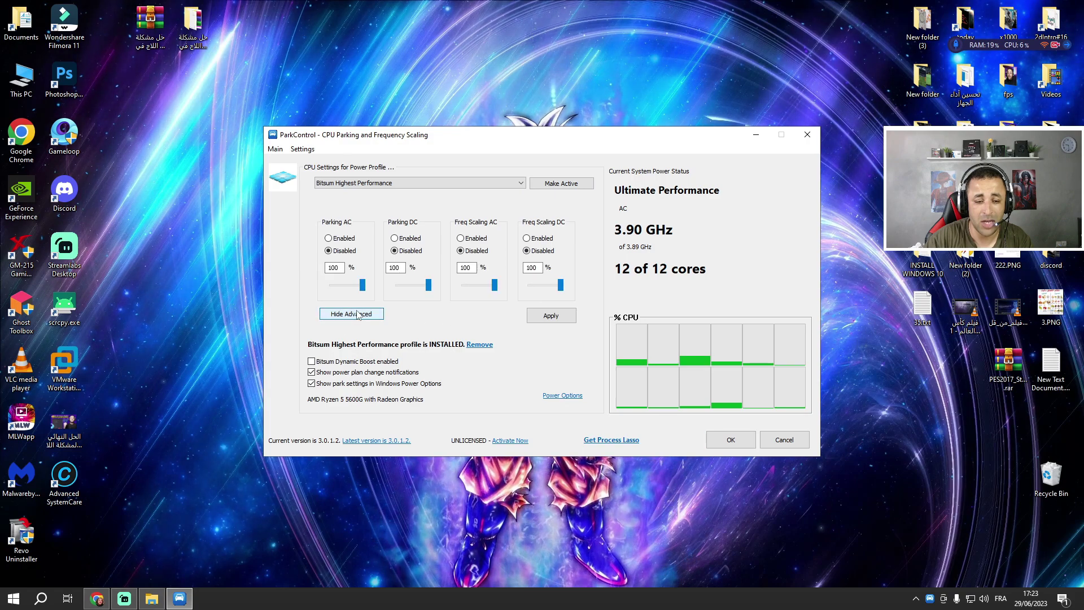
left_click(428, 286)
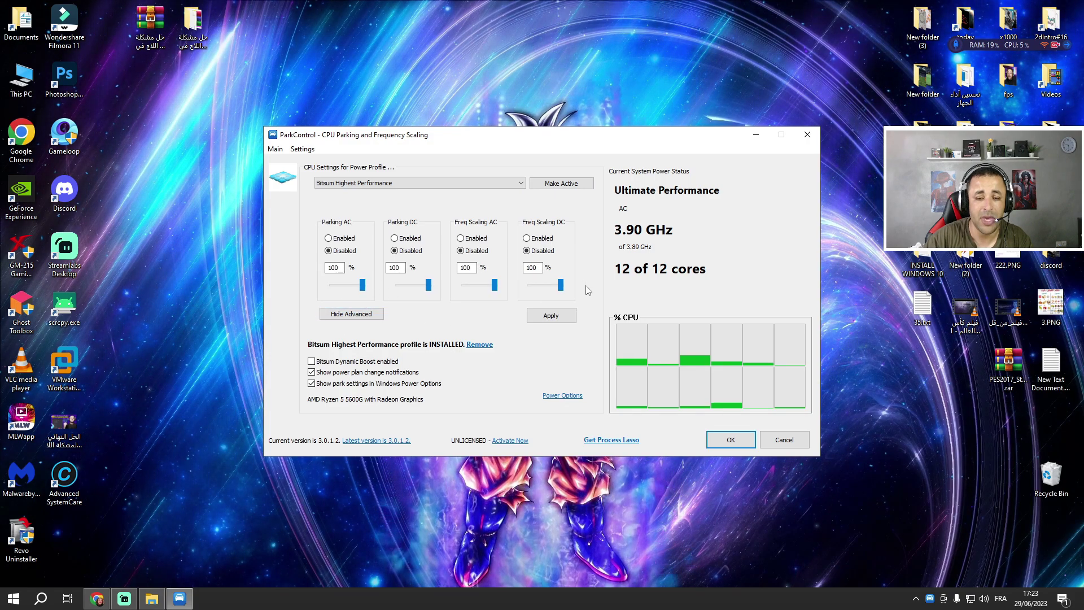
left_click(550, 316)
left_click(572, 181)
Step: Try to enable Bitsum Dynamic Boost with Balanced as the idle plan, exit the activation dialog, and close ParkControl with OK
left_click(317, 361)
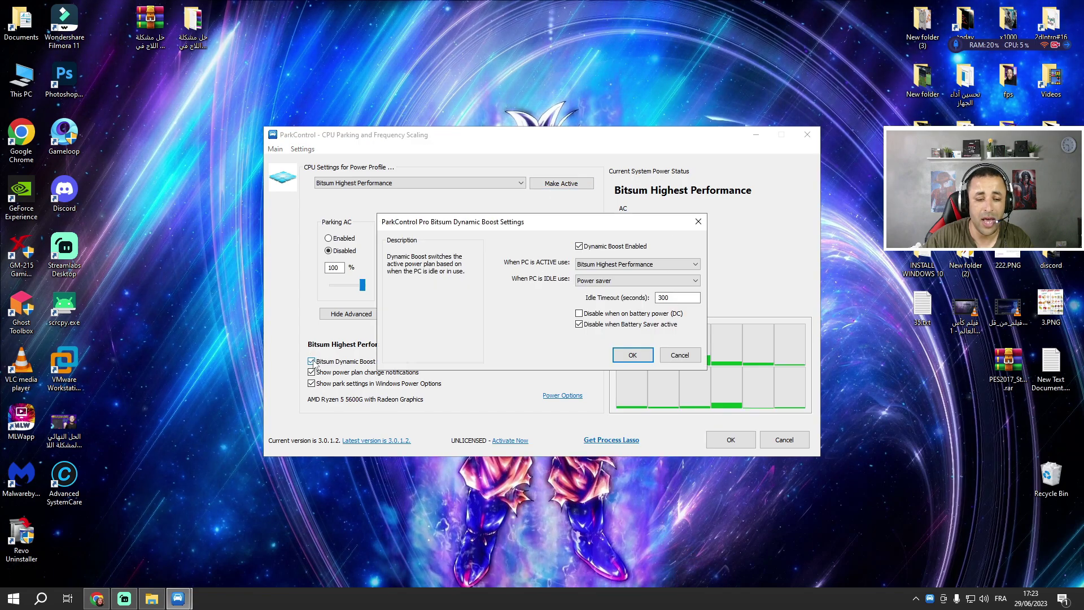
left_click(616, 280)
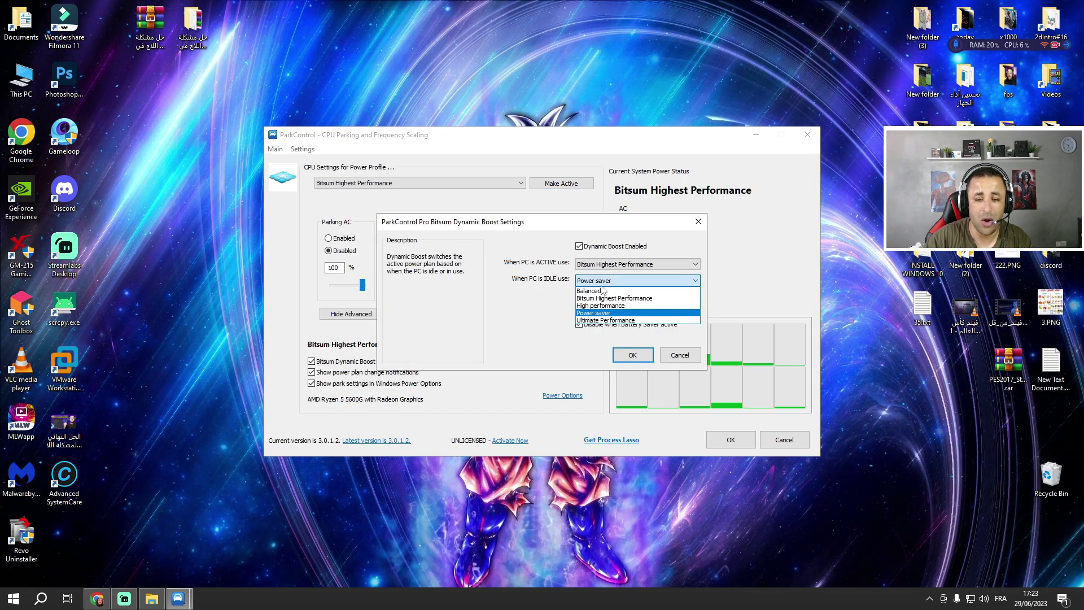
left_click(606, 290)
left_click(621, 354)
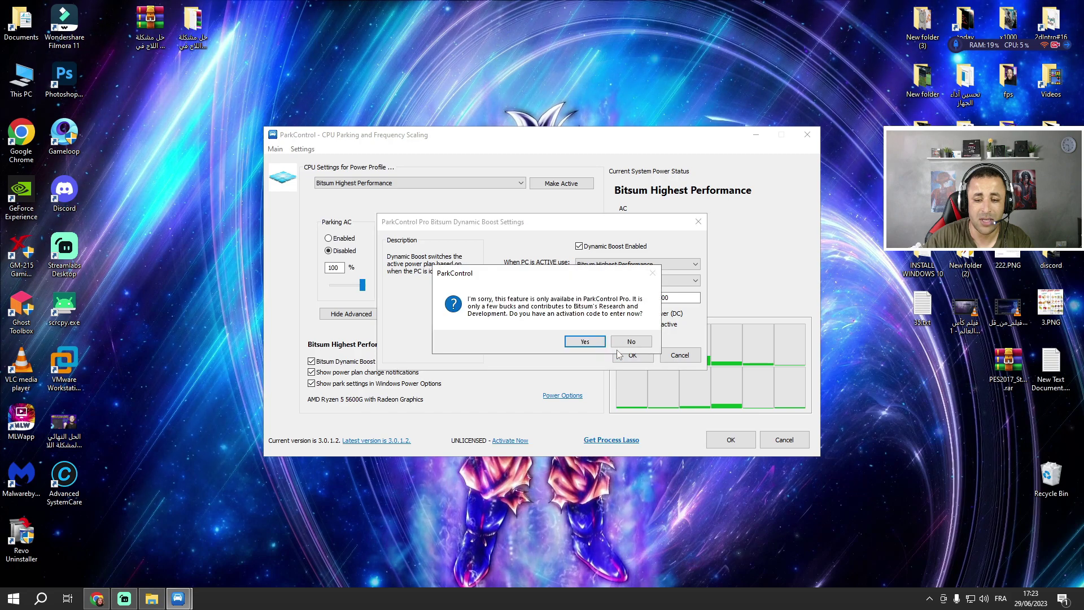
left_click(585, 341)
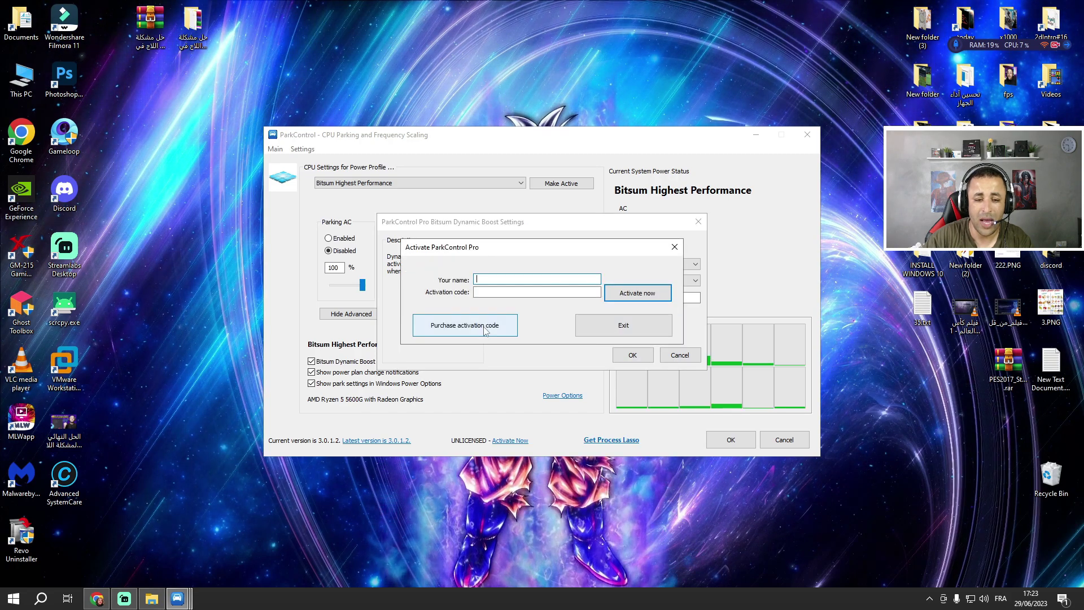
left_click(623, 325)
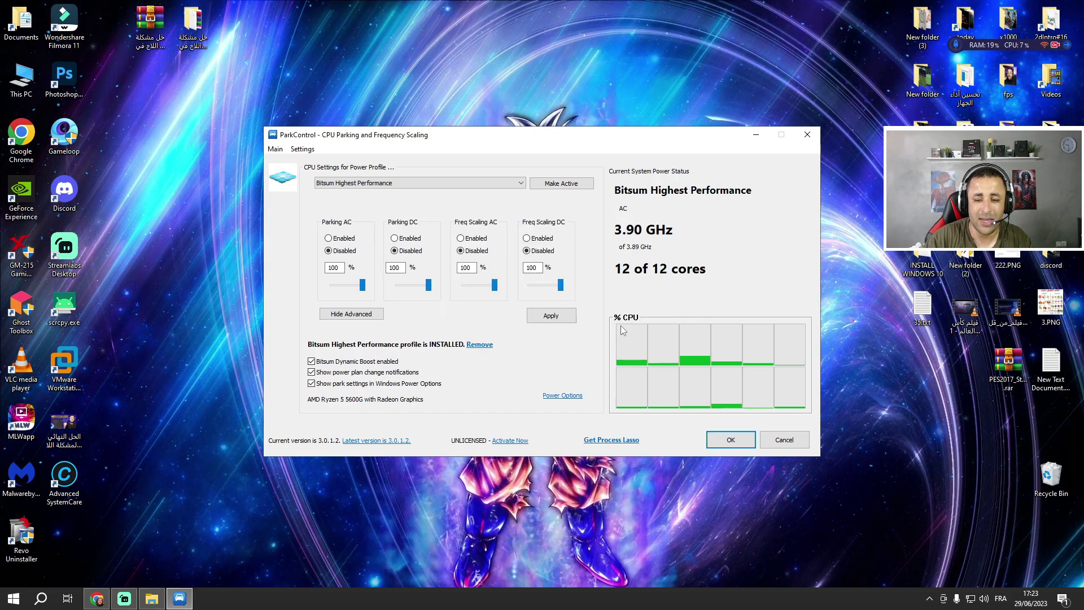
left_click(736, 446)
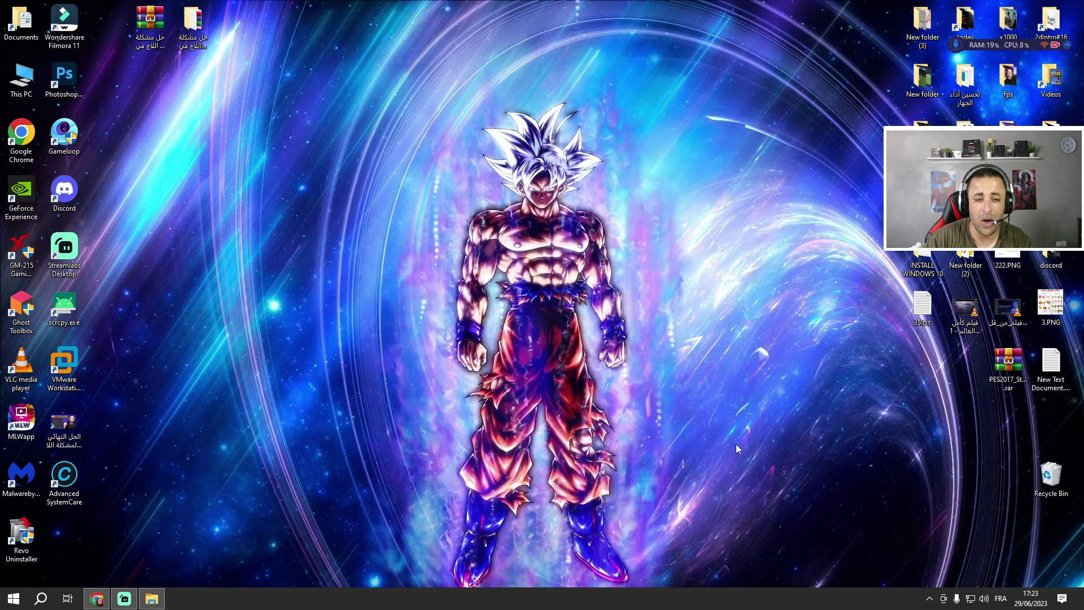
Step: Launch Unpark CPU.exe from the Unpark CPU folder and minimize the file window behind it
left_click(149, 600)
left_click(10, 37)
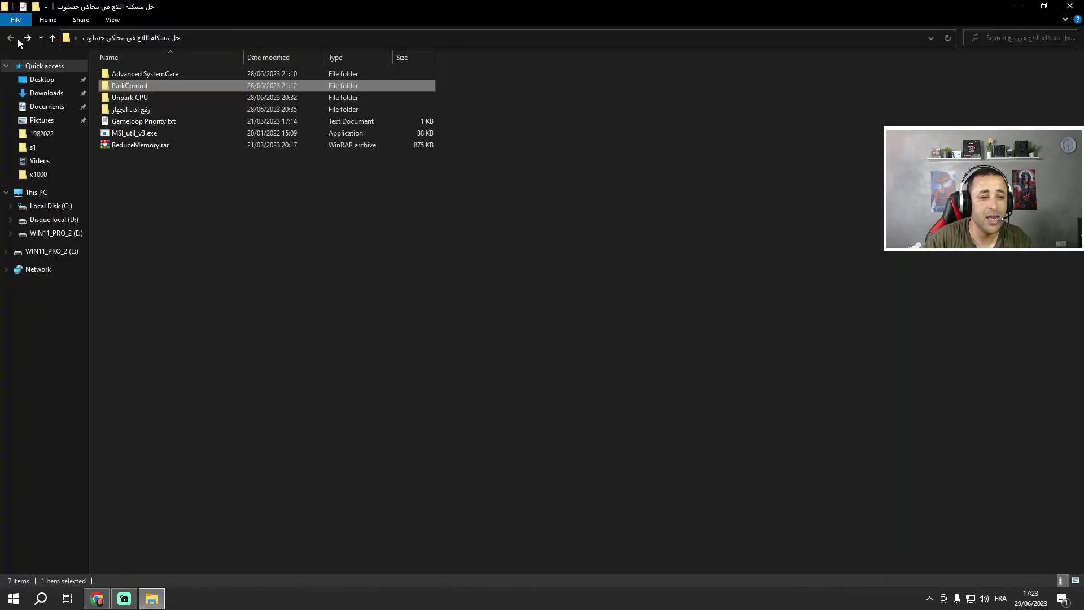
double_click(131, 99)
double_click(144, 80)
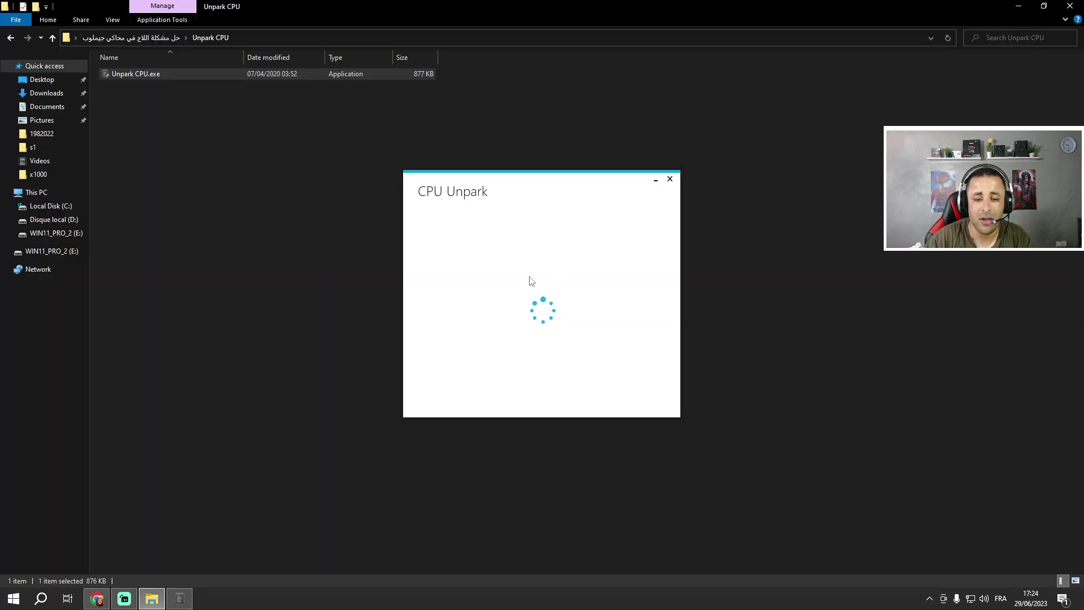
left_click(1018, 6)
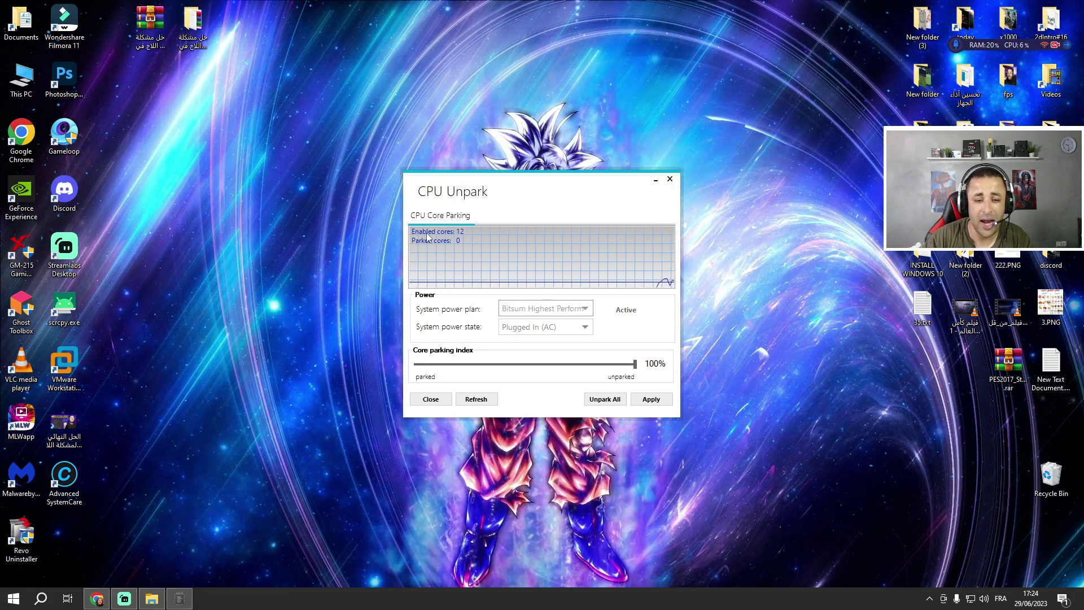
right_click(281, 204)
left_click(297, 242)
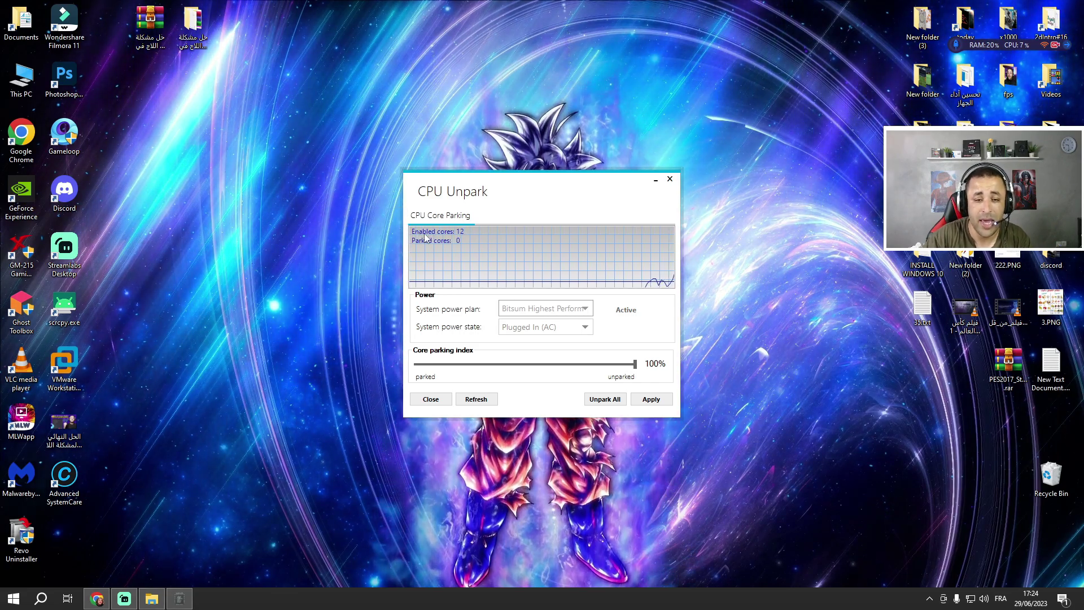
Step: Choose the Bitsum Highest Performance power plan in CPU Unpark, unpark all cores at 100%, apply the changes and close the tool
left_click(545, 309)
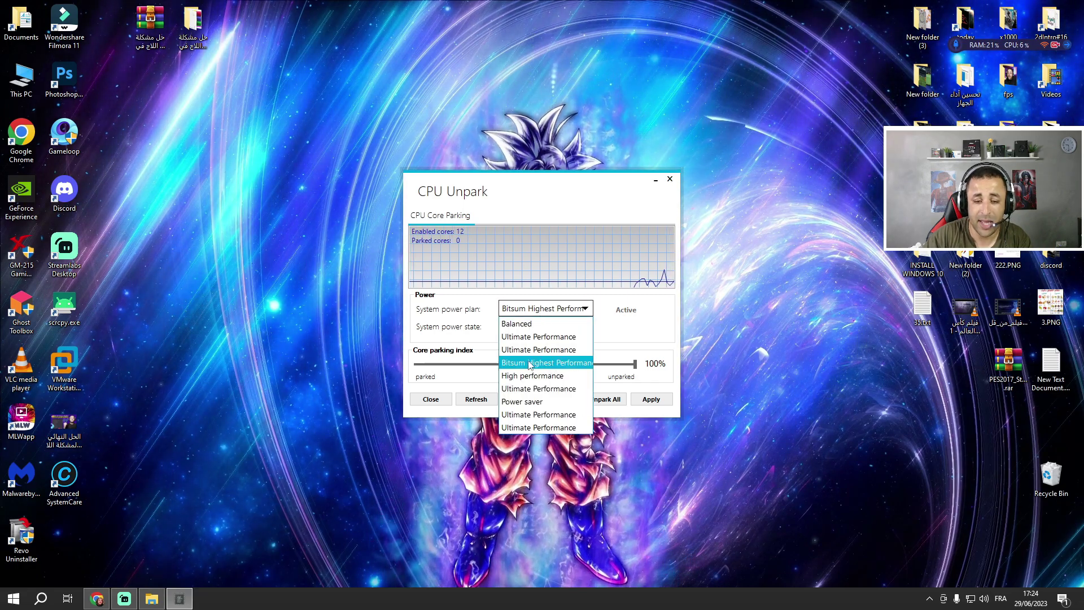
left_click(511, 363)
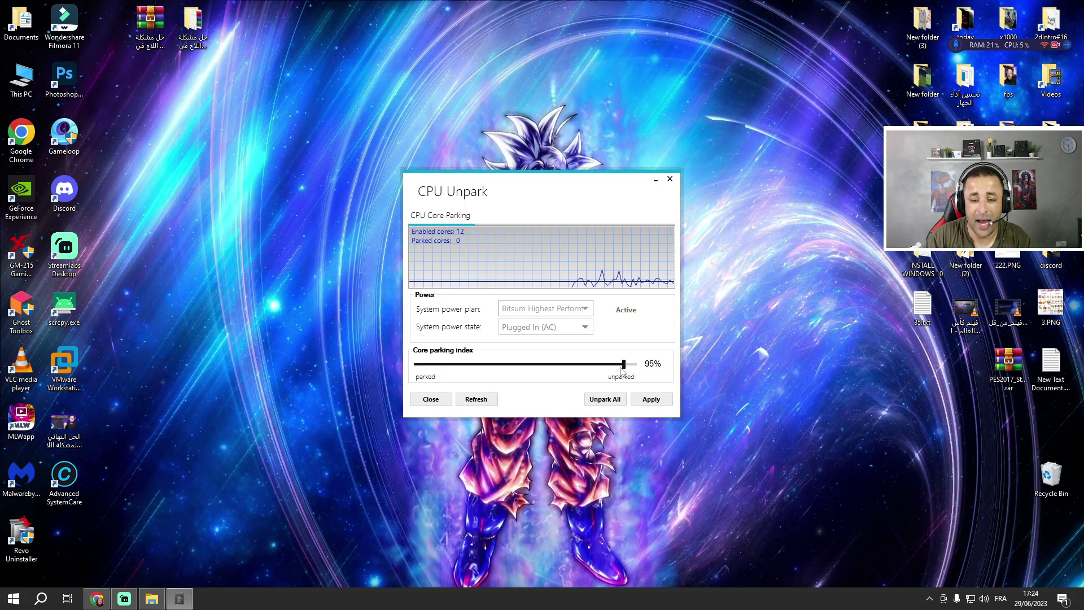
left_click(604, 399)
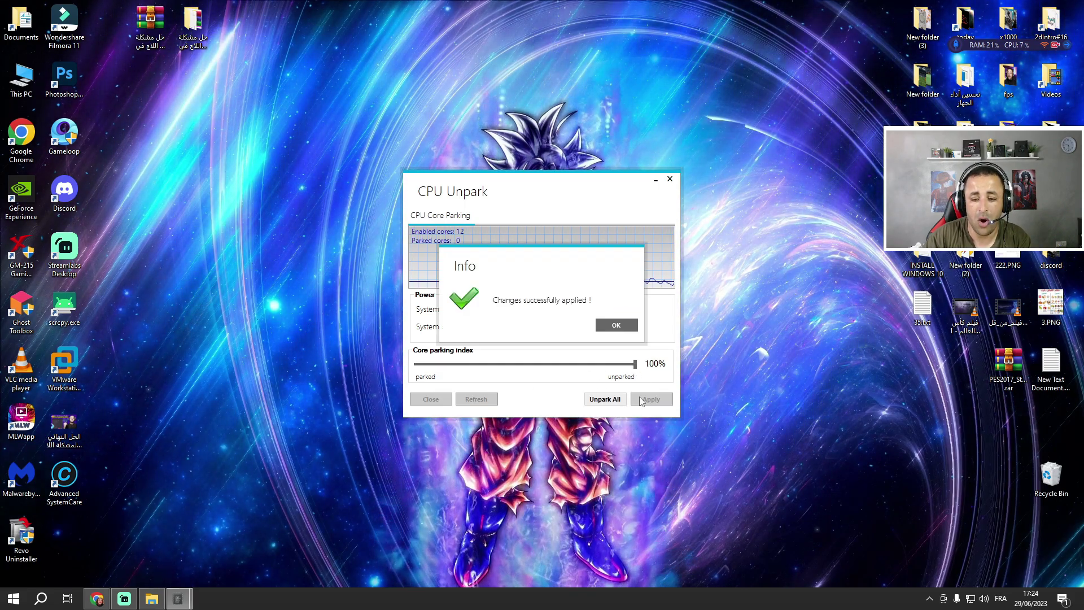
key("Return")
left_click(655, 399)
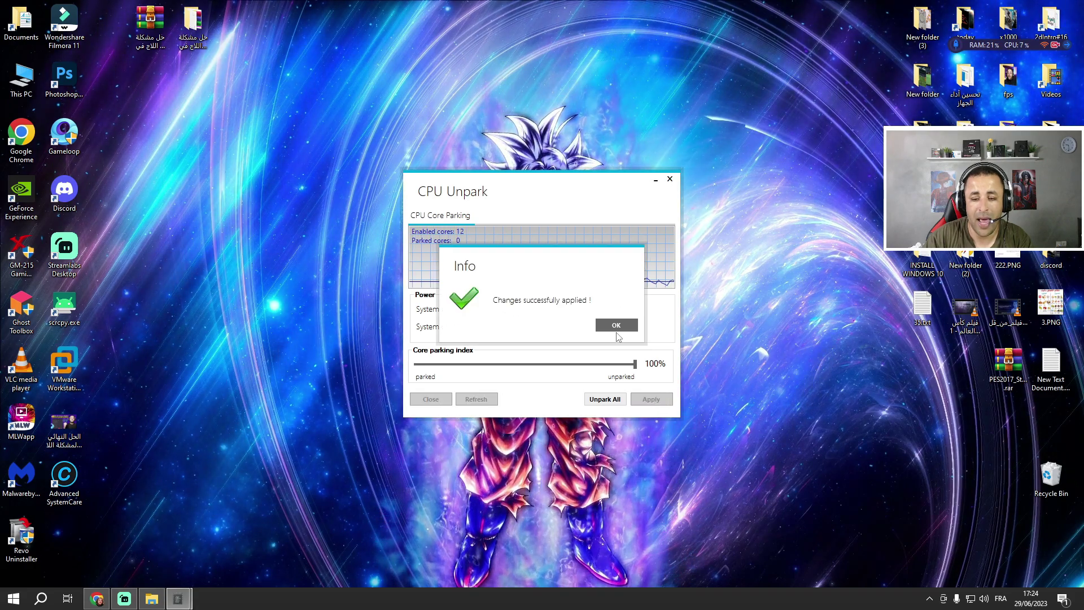
key("Return")
left_click(431, 399)
Step: Return to the tool pack's main folder and open the رفع اداء الجهاز subfolder
left_click(151, 599)
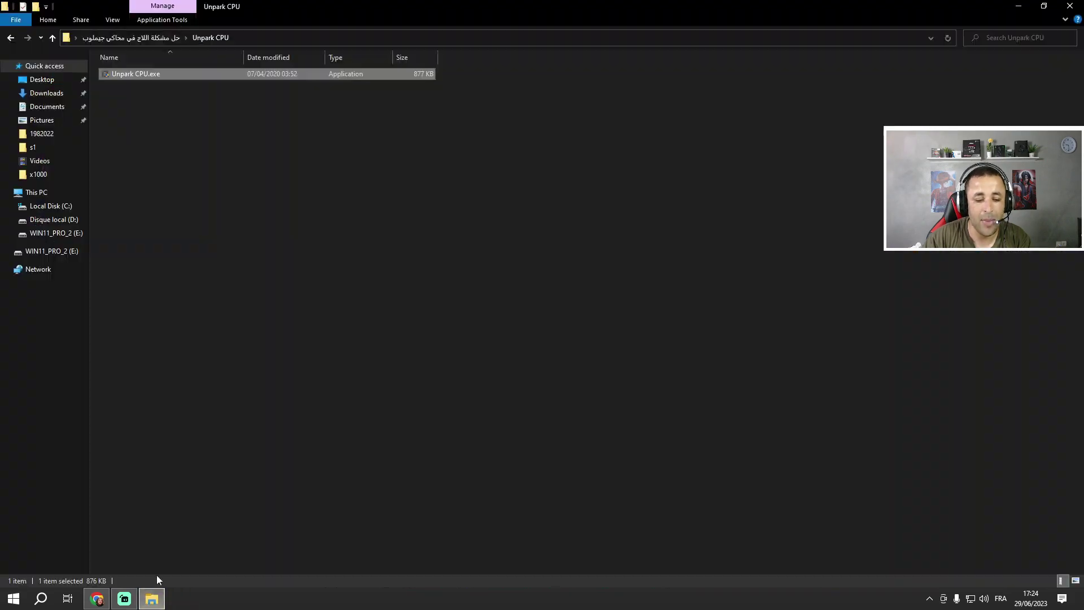
left_click(11, 37)
left_click(133, 110)
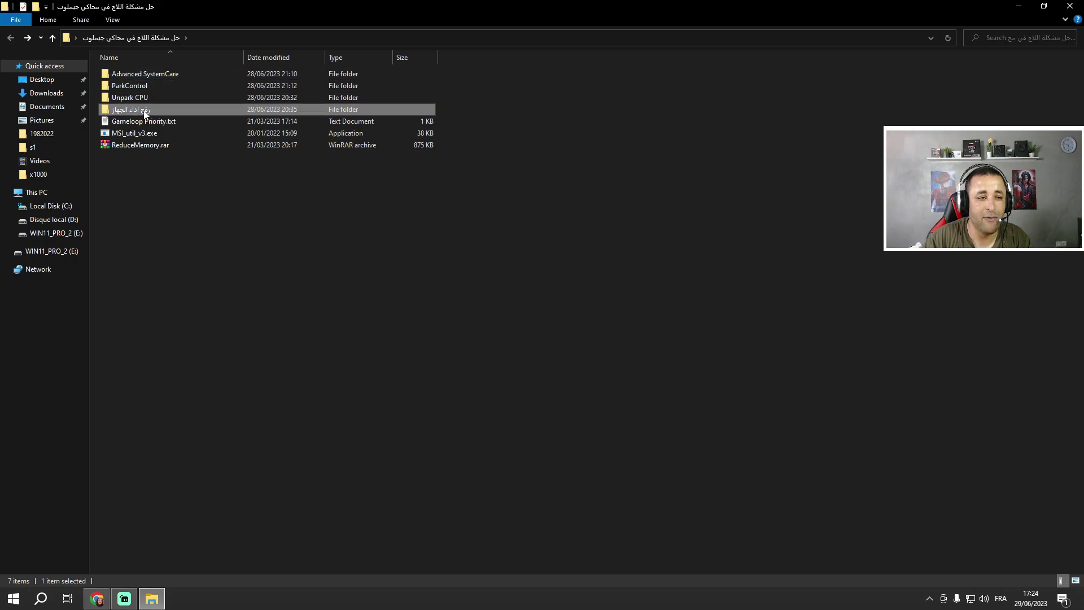
double_click(134, 111)
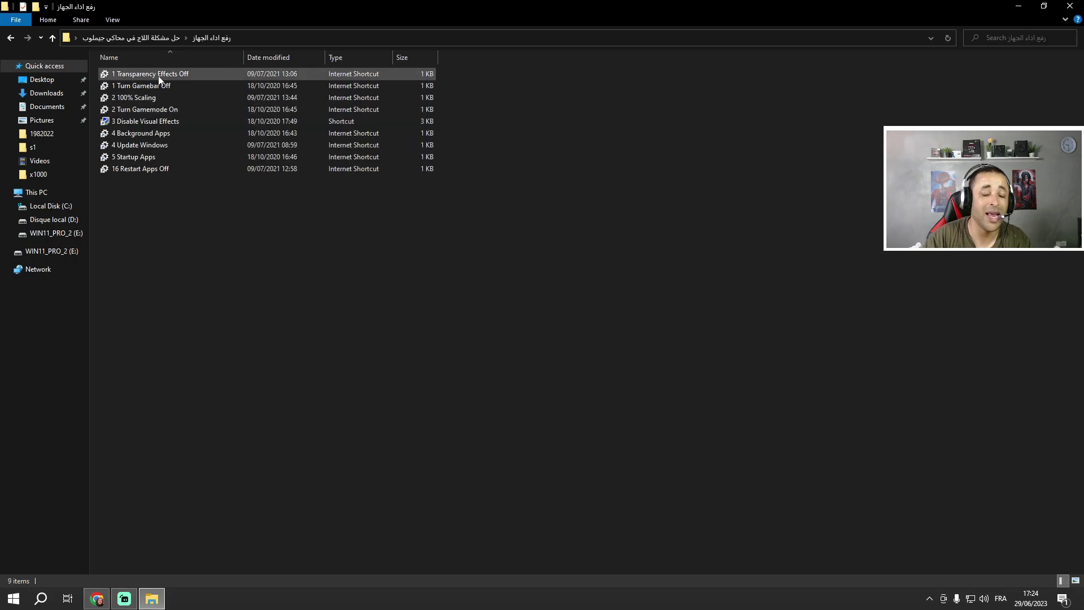
Step: Open the Transparency Effects Off shortcut, toggle transparency effects on and back off, and close Settings
double_click(162, 79)
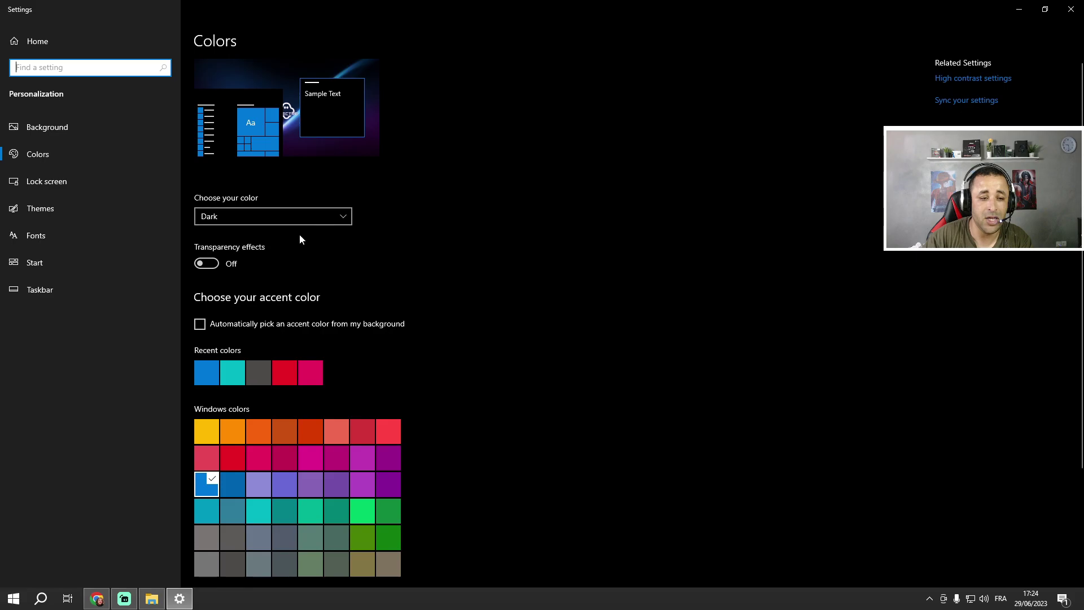
left_click(205, 264)
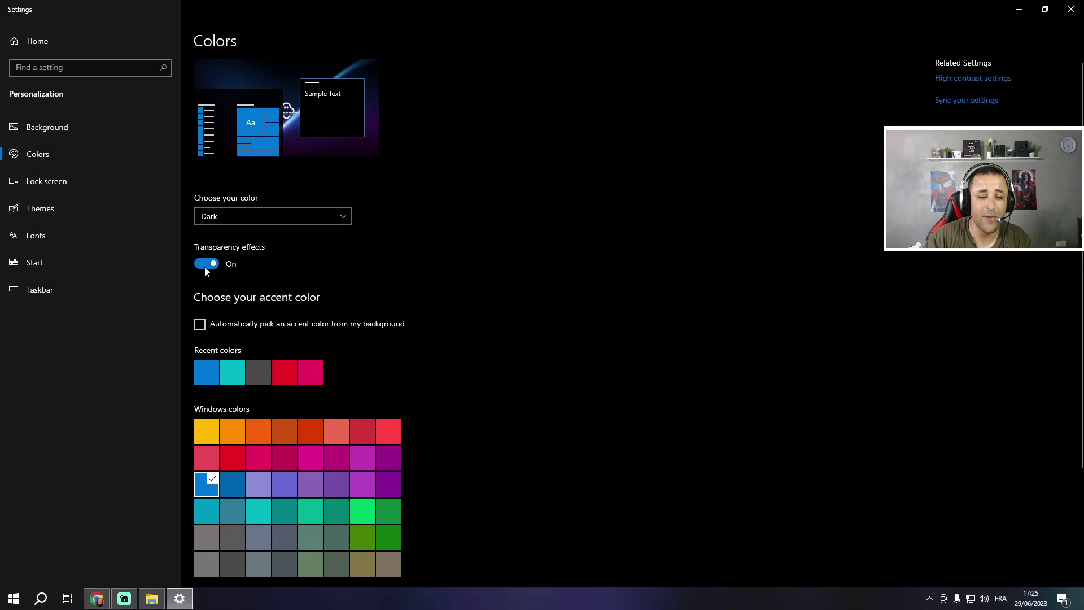
left_click(215, 266)
left_click(1071, 9)
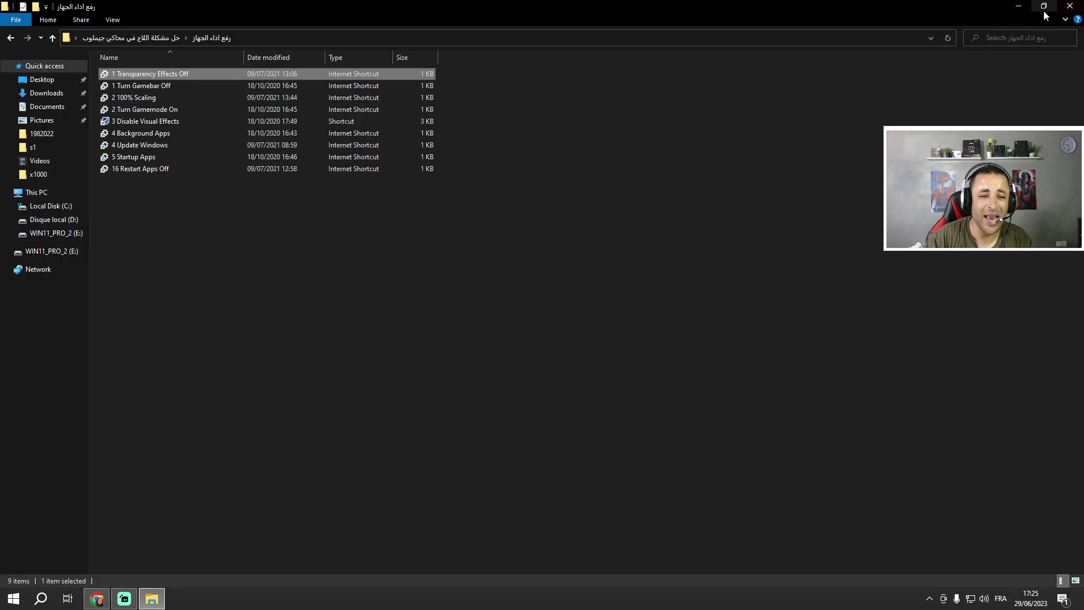
Step: Open the Turn Gamebar Off shortcut, toggle Xbox Game Bar on and back off, and close Settings
double_click(150, 86)
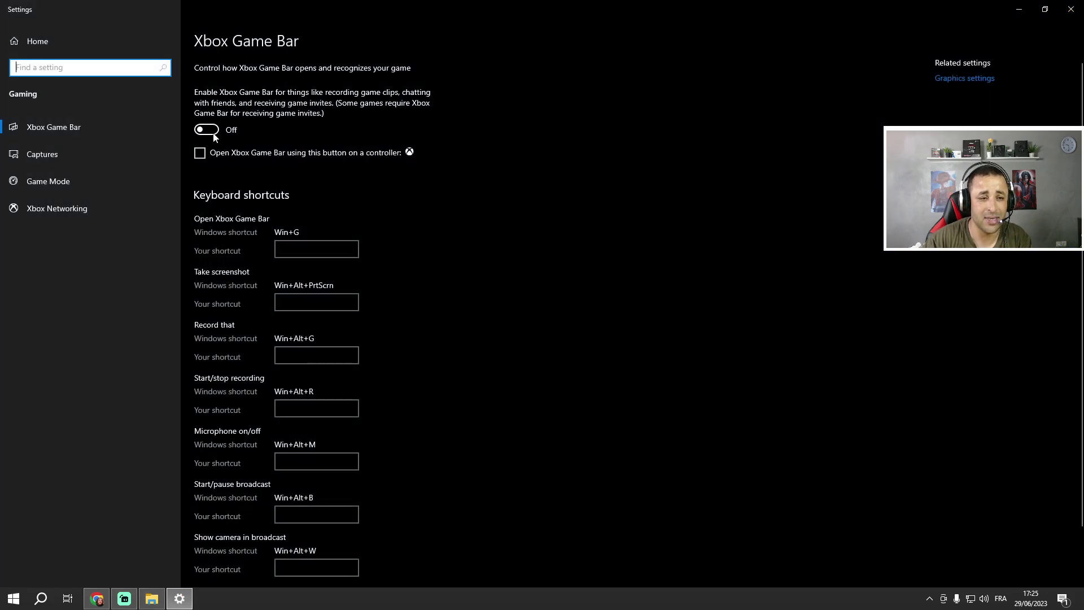
left_click(214, 134)
left_click(212, 133)
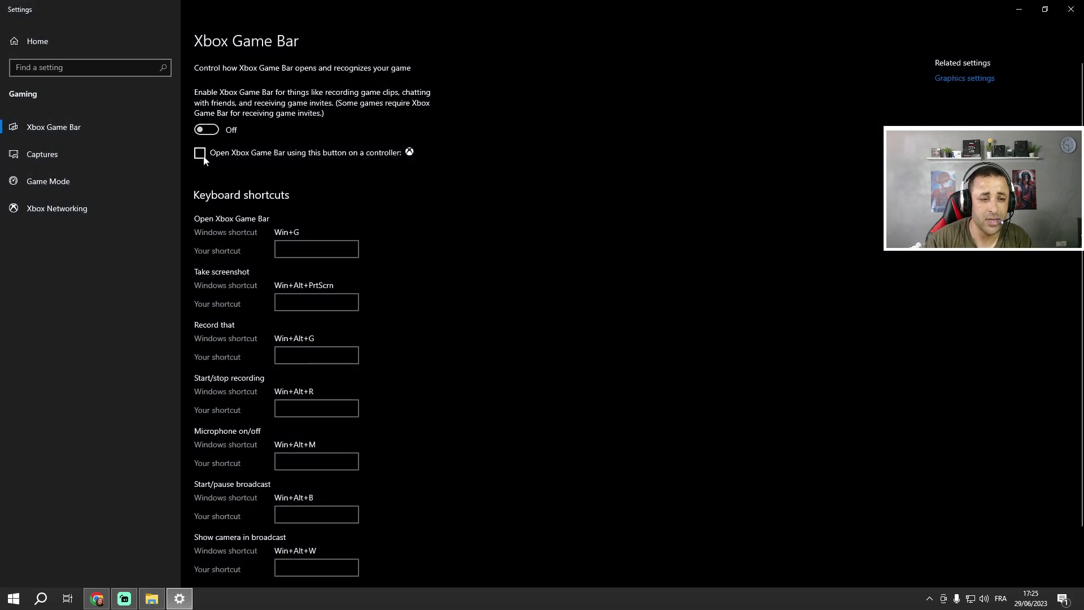
left_click(1071, 9)
Step: Open the 100% Scaling shortcut, set the size of text, apps and other items to 100% (Recommended), and close Settings
double_click(141, 99)
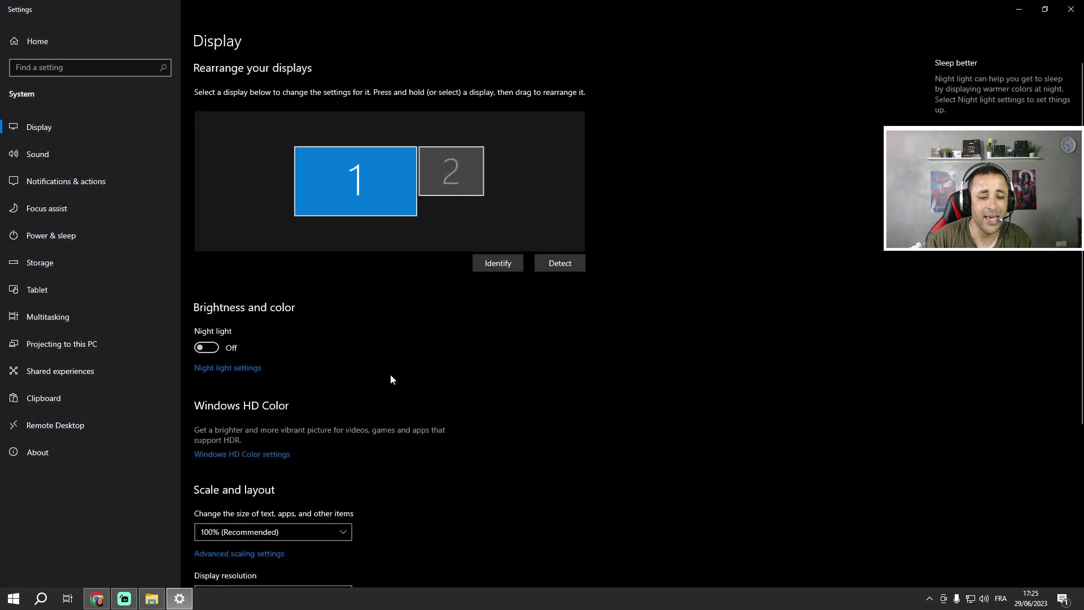
scroll(278, 432, "down", 5)
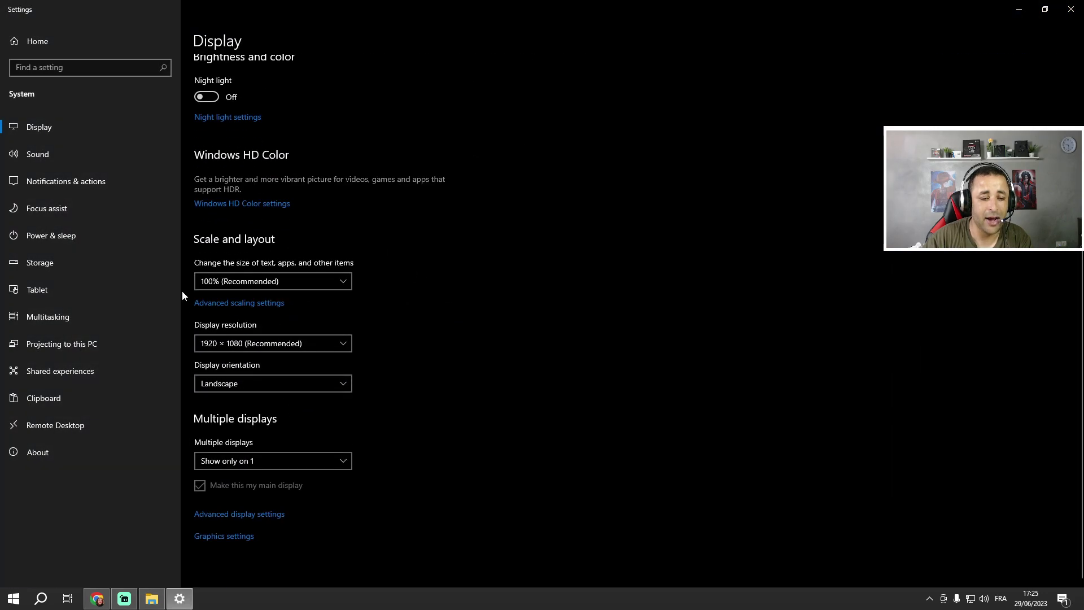
left_click(241, 282)
left_click(241, 283)
left_click(1071, 9)
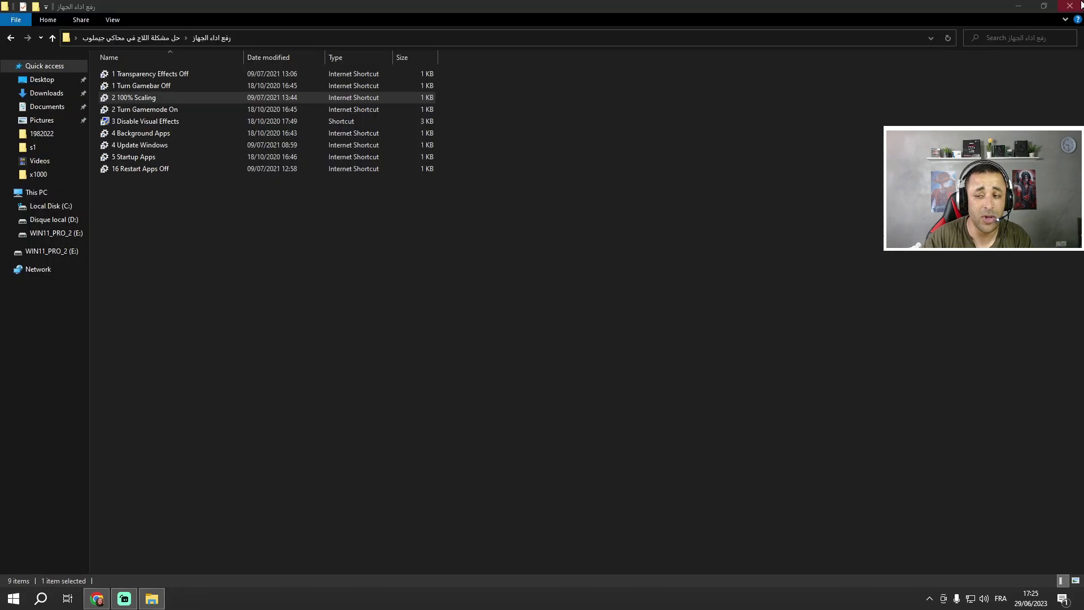
Step: Open the Turn Gamemode On shortcut and toggle Game Mode off and back on
double_click(128, 106)
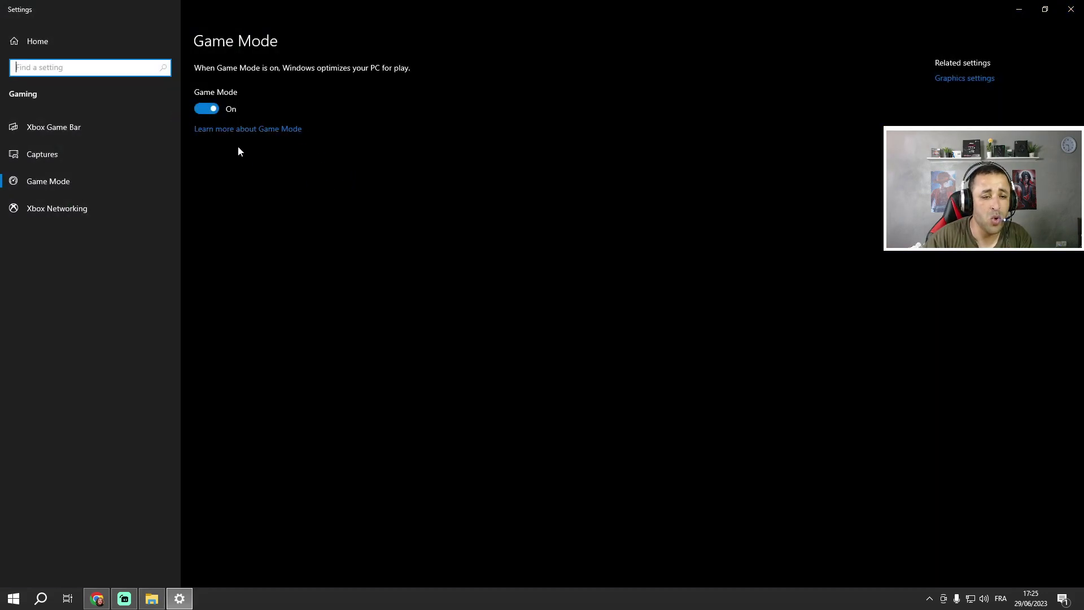
left_click(209, 108)
left_click(209, 108)
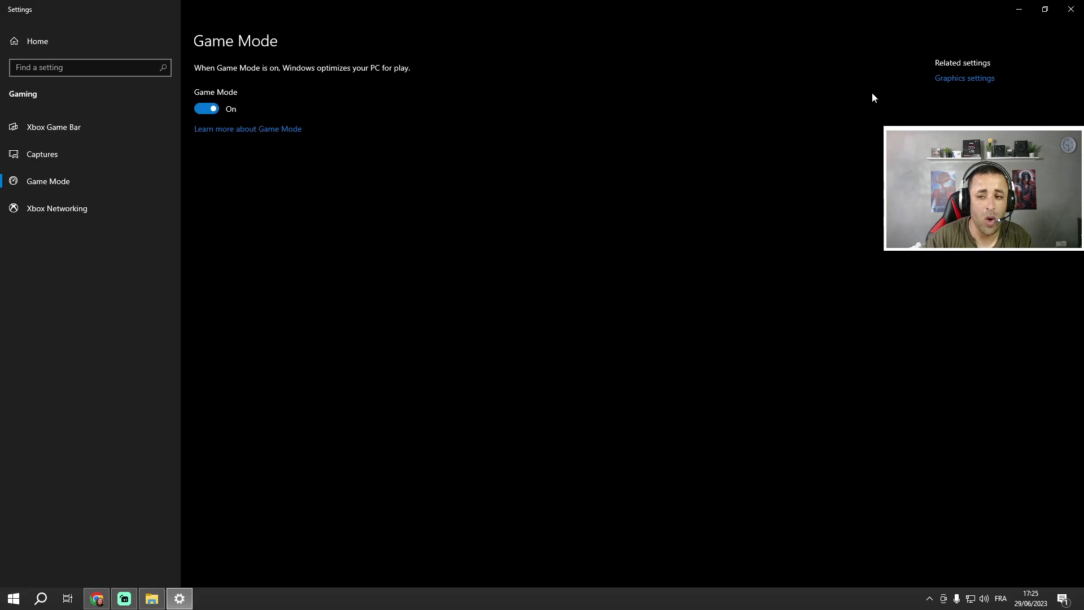
Step: Go to the related Graphics settings and add the Gameloop desktop shortcut to the graphics performance preference apps
left_click(980, 81)
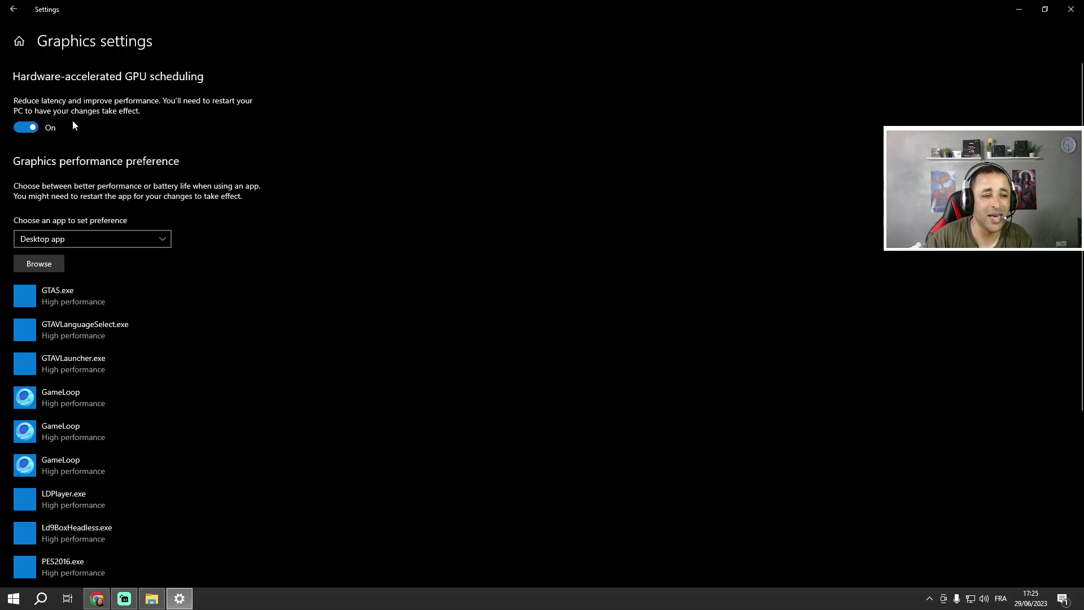
left_click(41, 265)
left_click(45, 87)
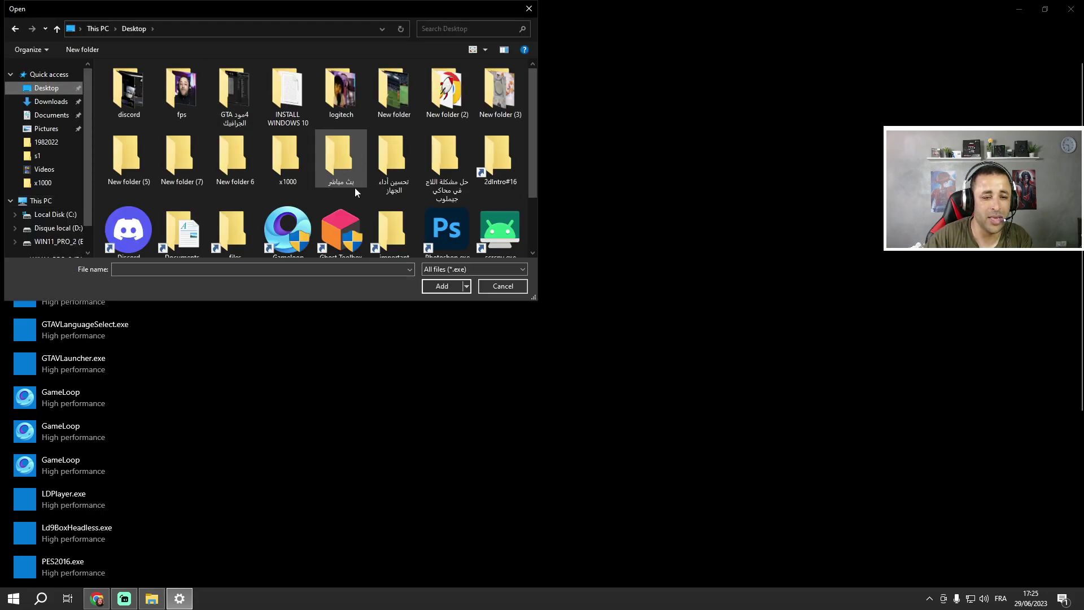
scroll(316, 181, "down", 1)
left_click(277, 180)
left_click(441, 285)
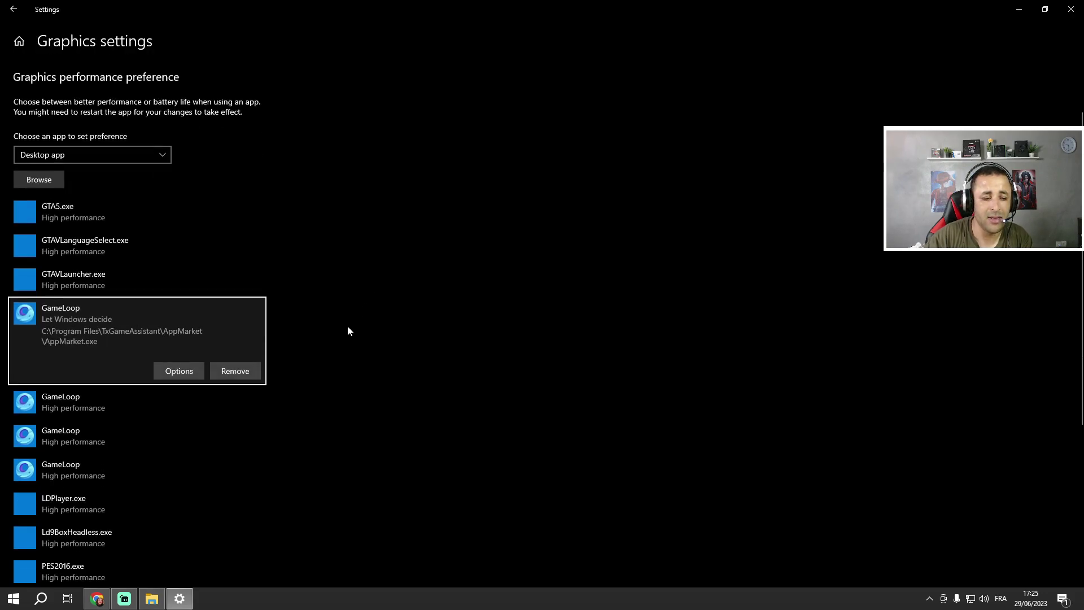
Step: Set the added GameLoop app's graphics preference to High performance, save it and close Settings
left_click(191, 296)
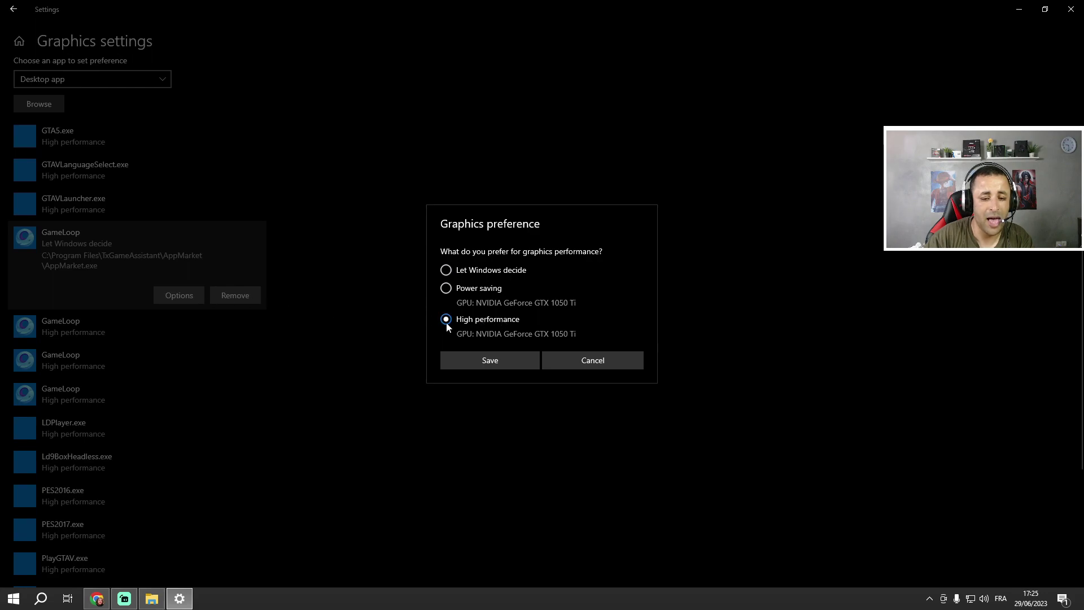
left_click(493, 360)
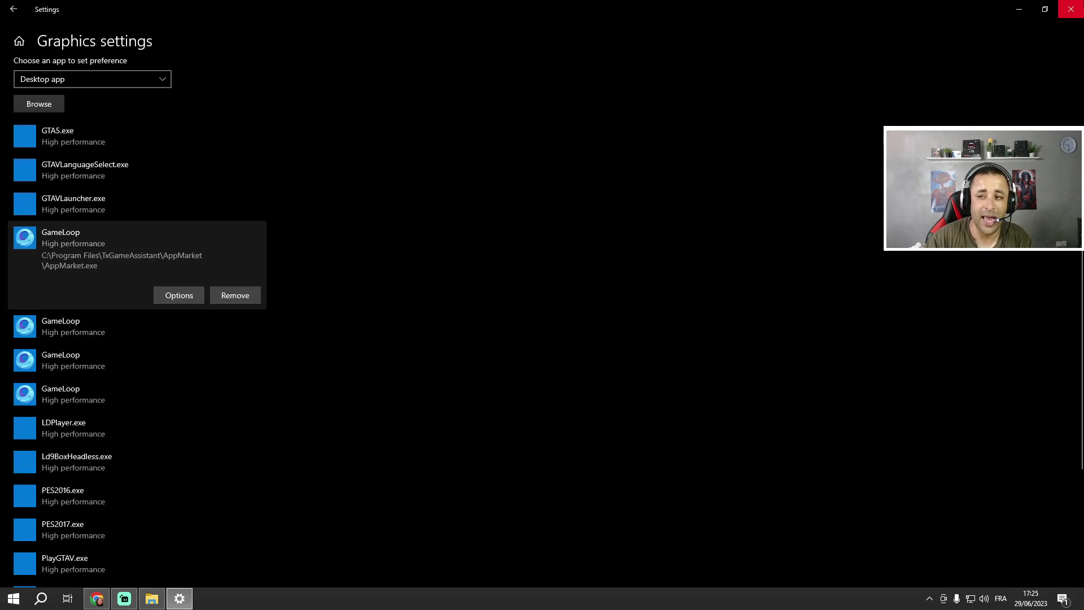
left_click(1070, 9)
Step: Open Disable Visual Effects, enable only thumbnails instead of icons and smooth edges of screen fonts, and apply the changes
double_click(150, 123)
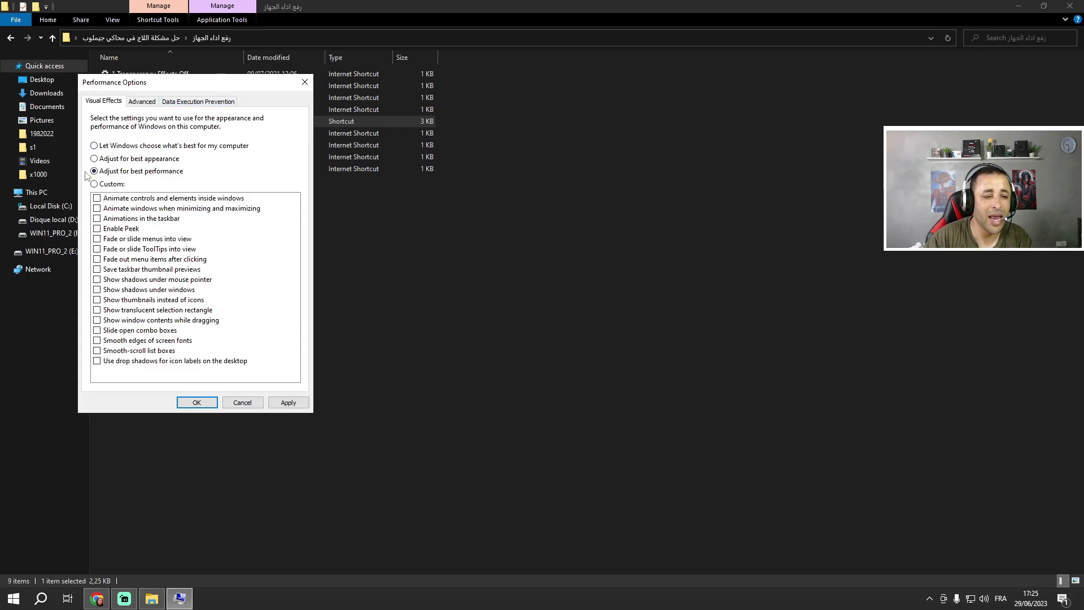
left_click(97, 300)
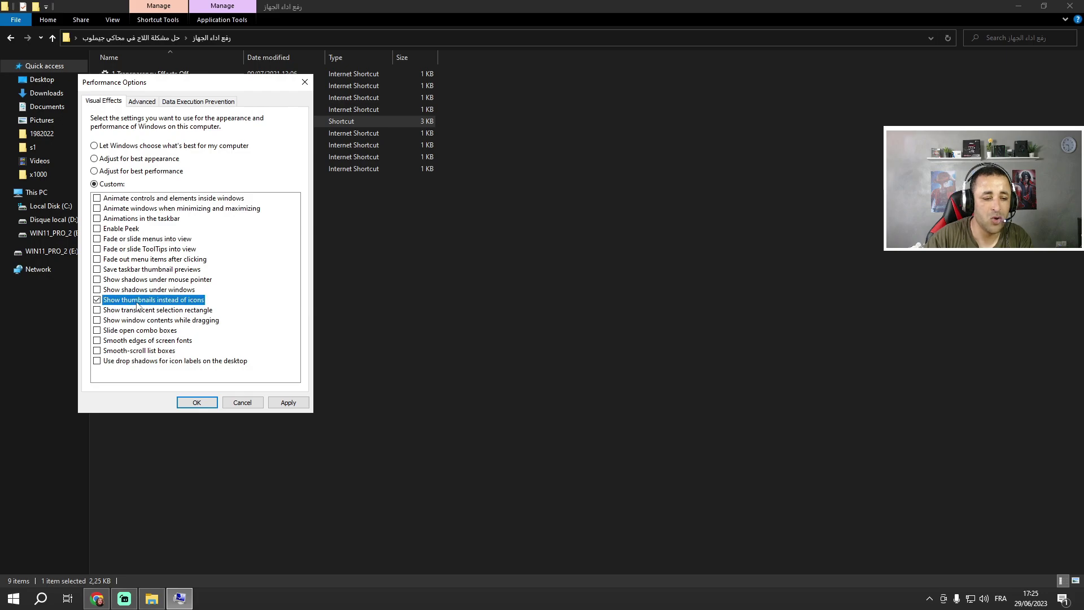
left_click(103, 341)
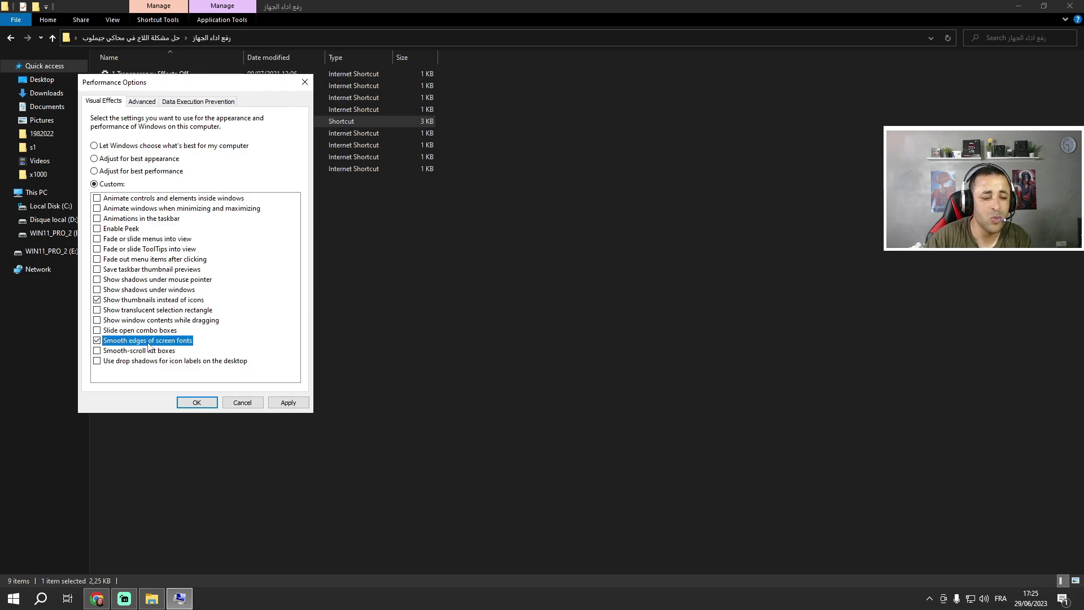
left_click(288, 403)
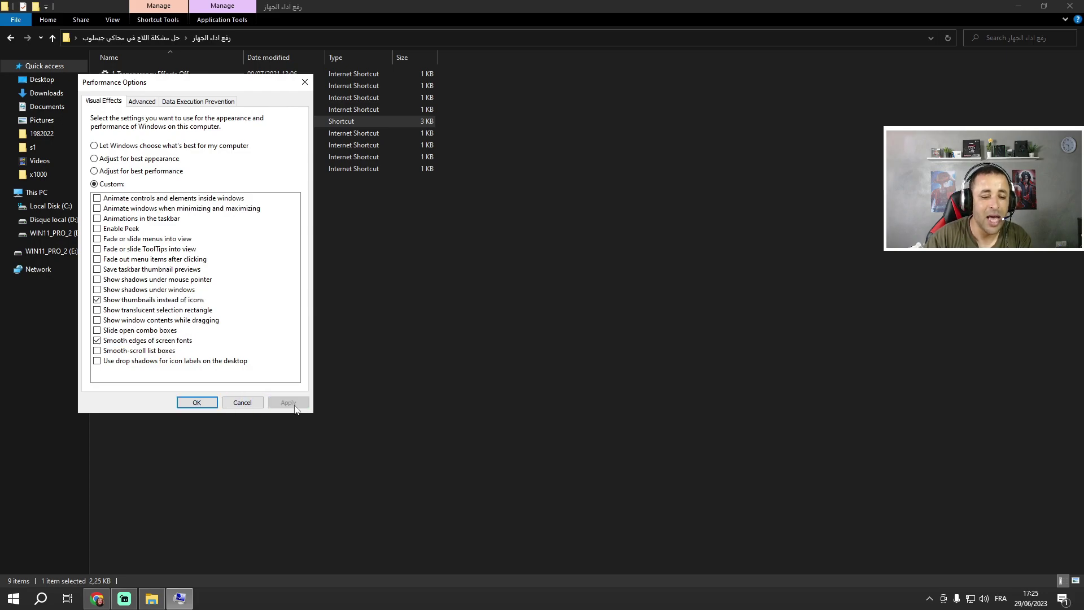
left_click(198, 403)
Step: Open the Background Apps shortcut, turn off letting apps run in the background, and close Settings
double_click(158, 137)
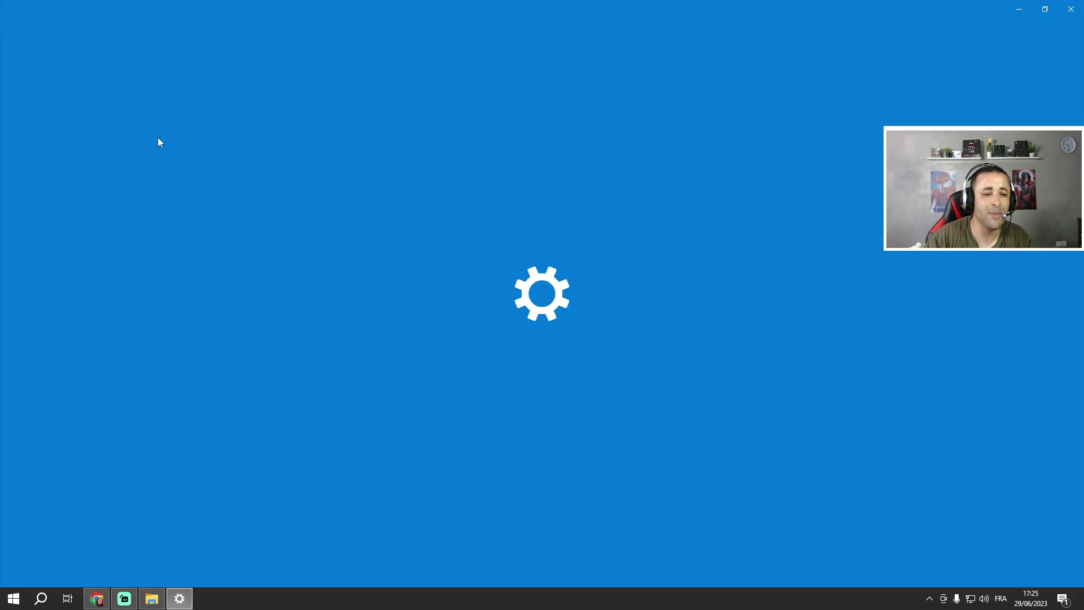
left_click(211, 107)
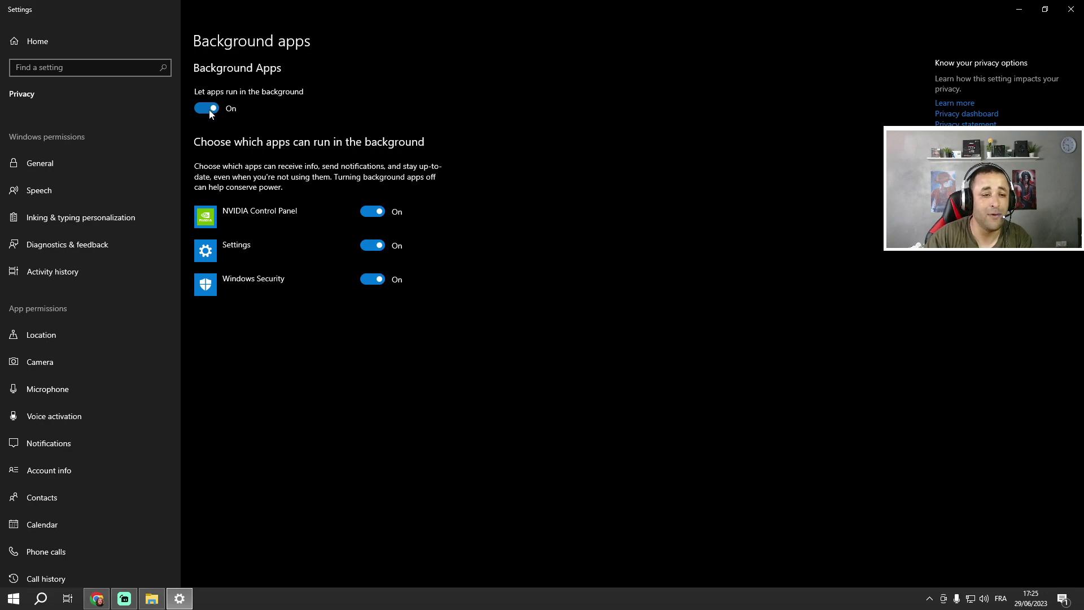
left_click(210, 109)
left_click(212, 108)
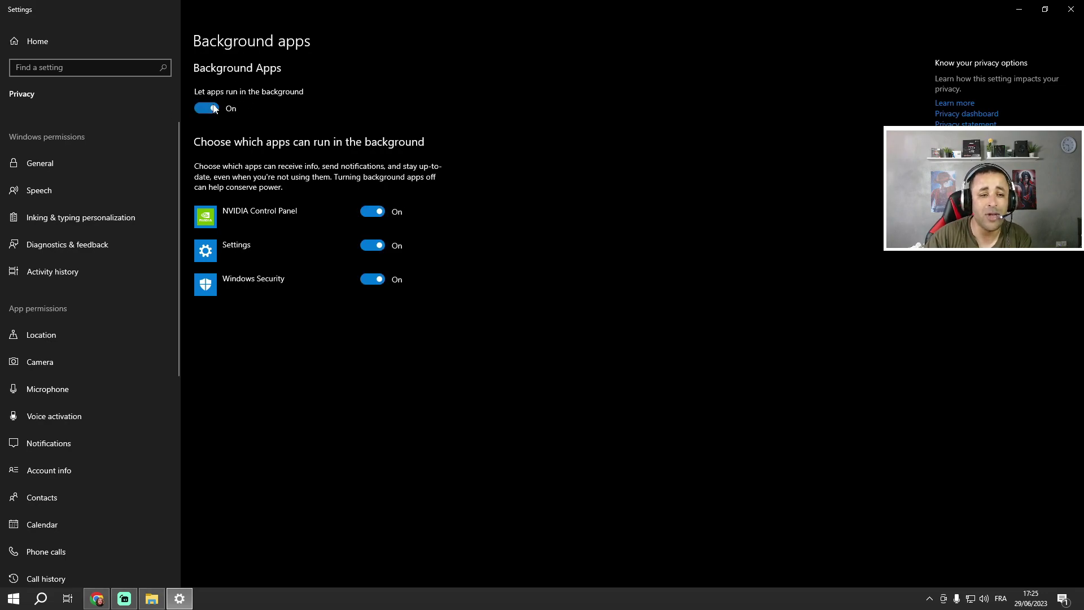
left_click(207, 110)
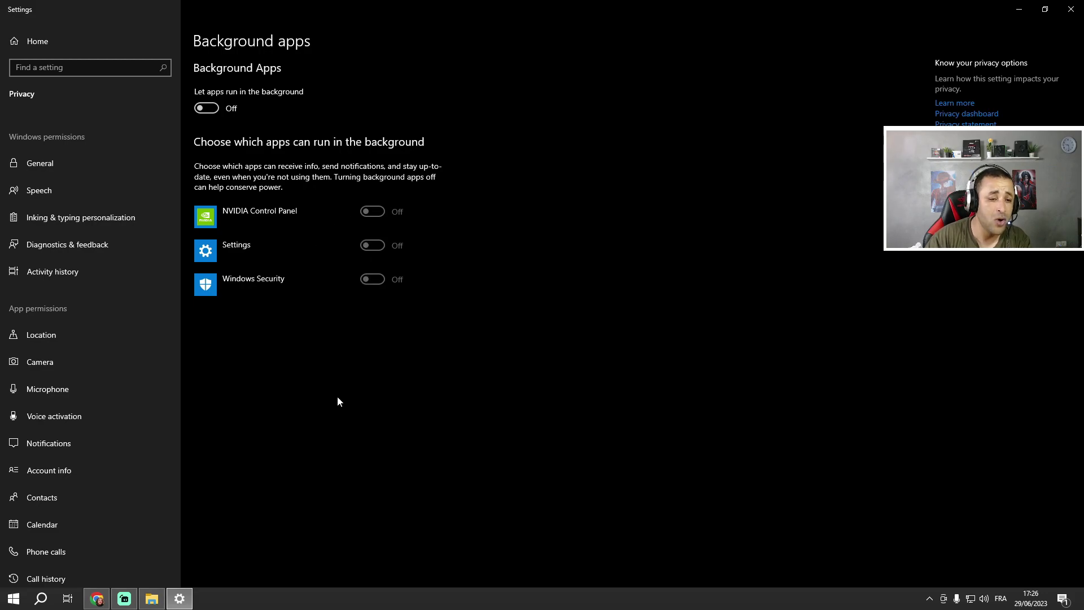
left_click(1081, 5)
Step: Open the Update Windows shortcut, check for Windows updates, and close Settings
double_click(141, 141)
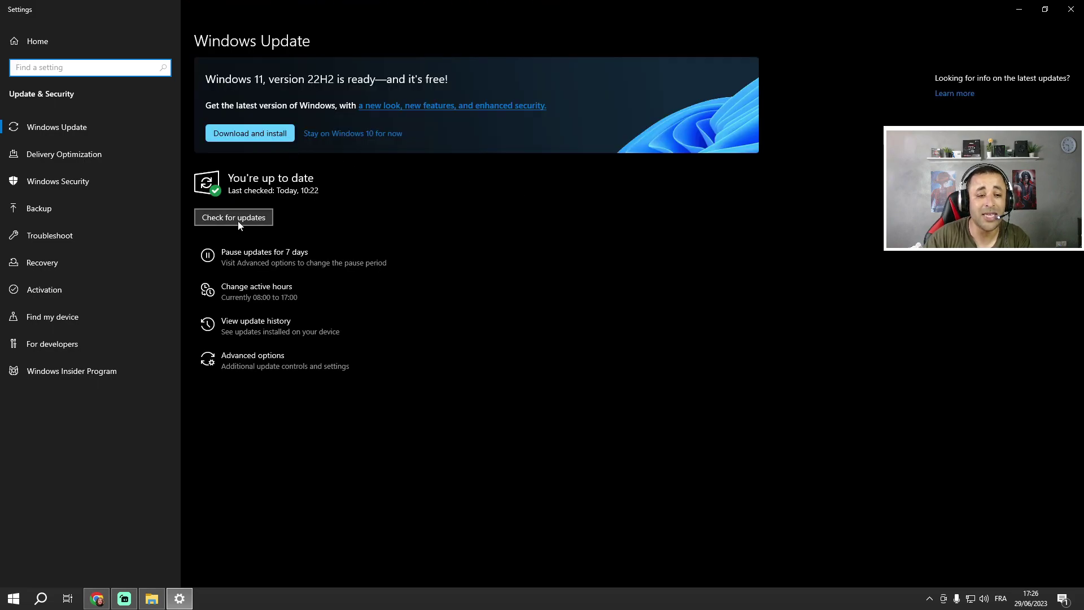
left_click(240, 225)
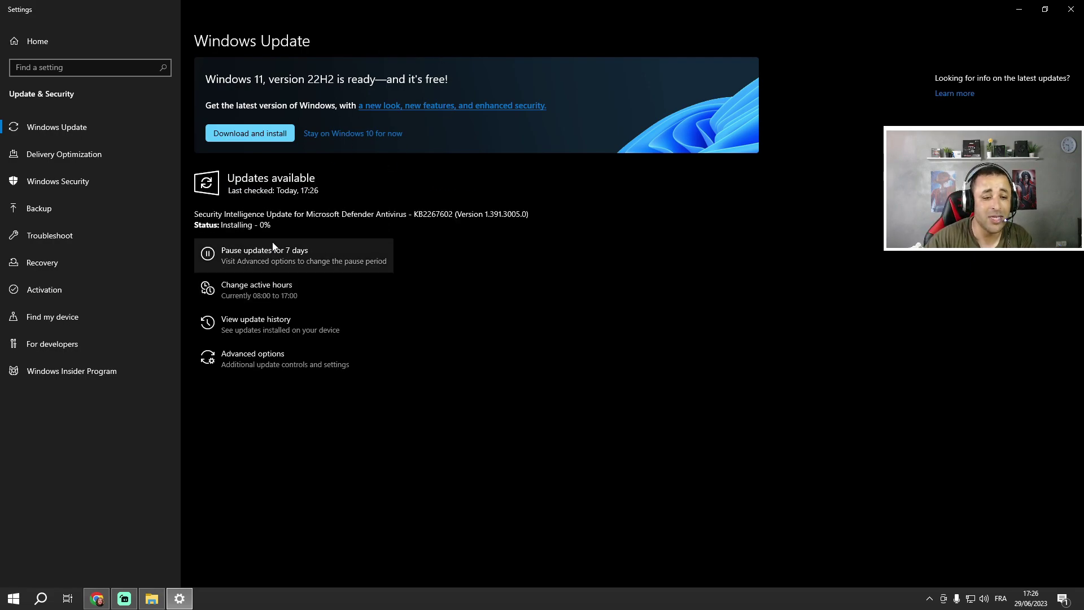
left_click(1072, 9)
Step: Open the Startup Apps shortcut, turn off Advanced SystemCare Tray and X-Mouse Button Control, and close Settings
double_click(141, 160)
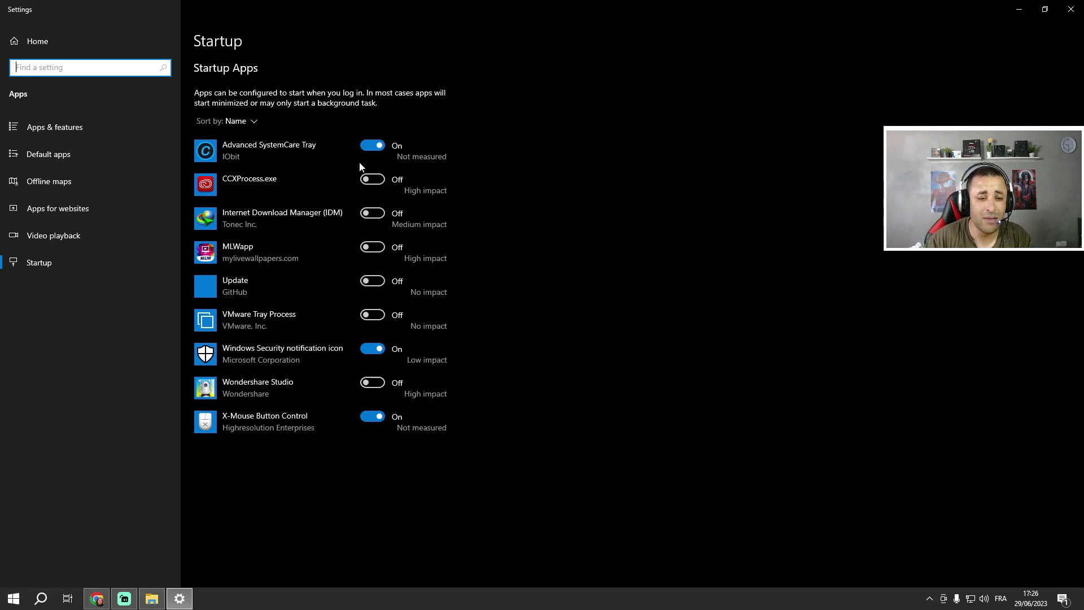
left_click(368, 147)
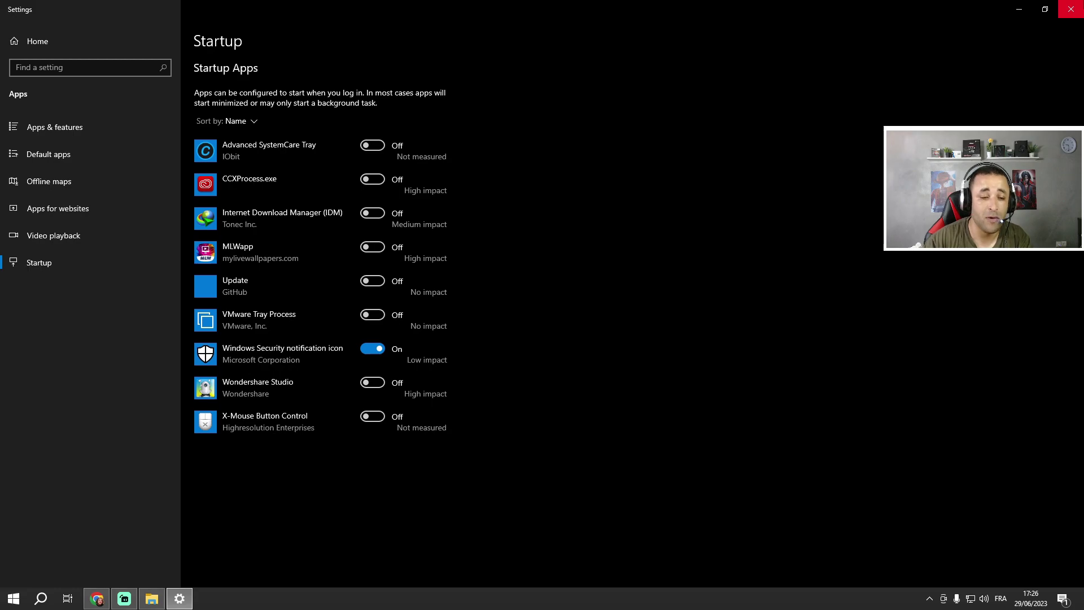
left_click(1071, 9)
Step: Open the Restart Apps Off shortcut, toggle automatic saving of restartable apps on and back off, and close Settings
double_click(145, 169)
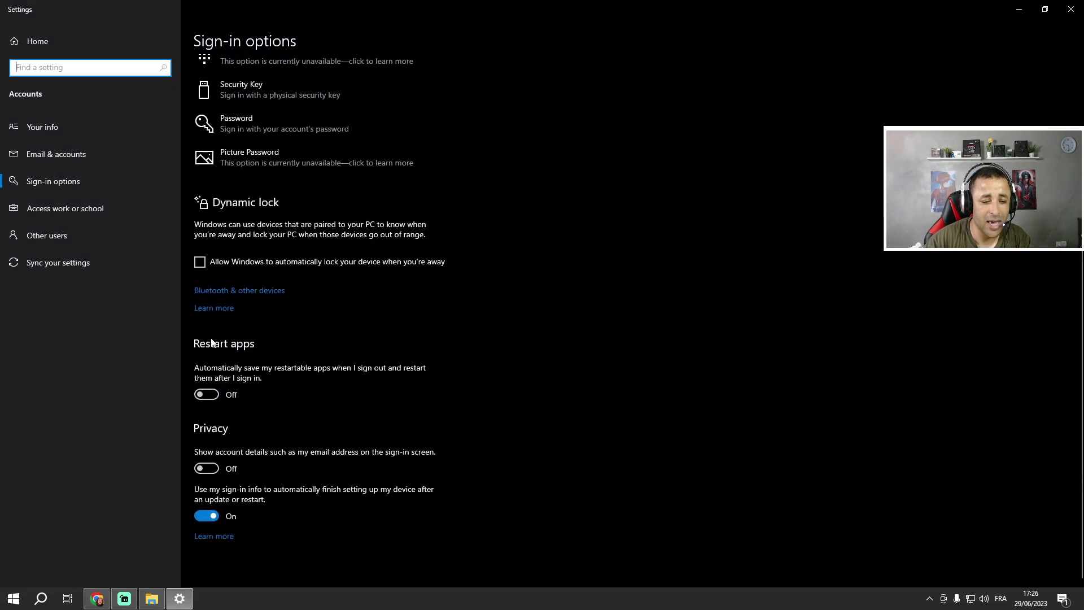
left_click(207, 395)
left_click(207, 395)
left_click(1071, 9)
Step: Return to the tool pack's main folder and launch MSI_util_v3.exe
left_click(11, 38)
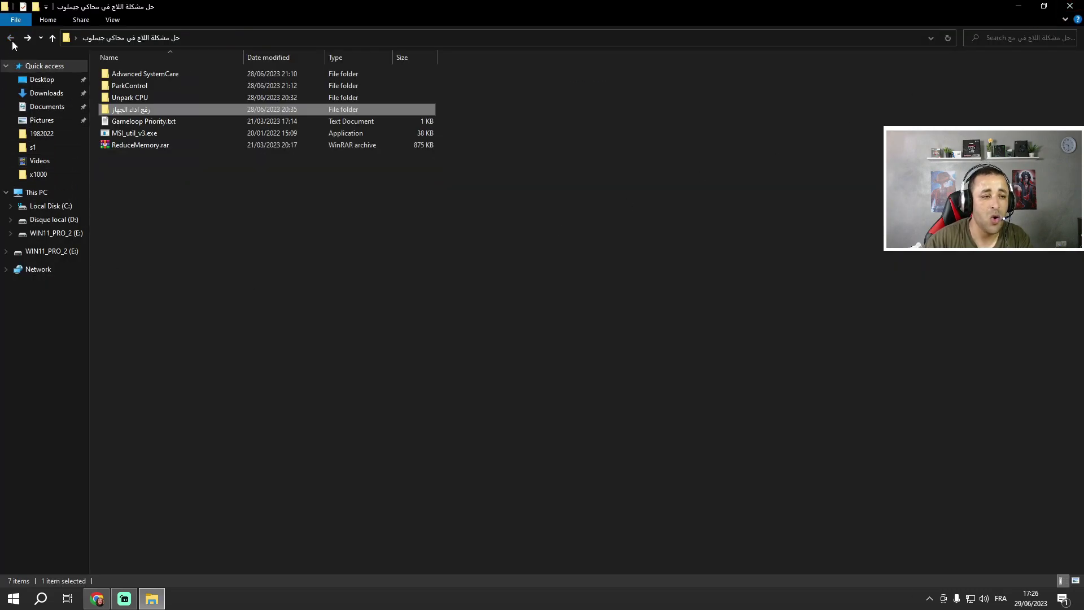
left_click(135, 137)
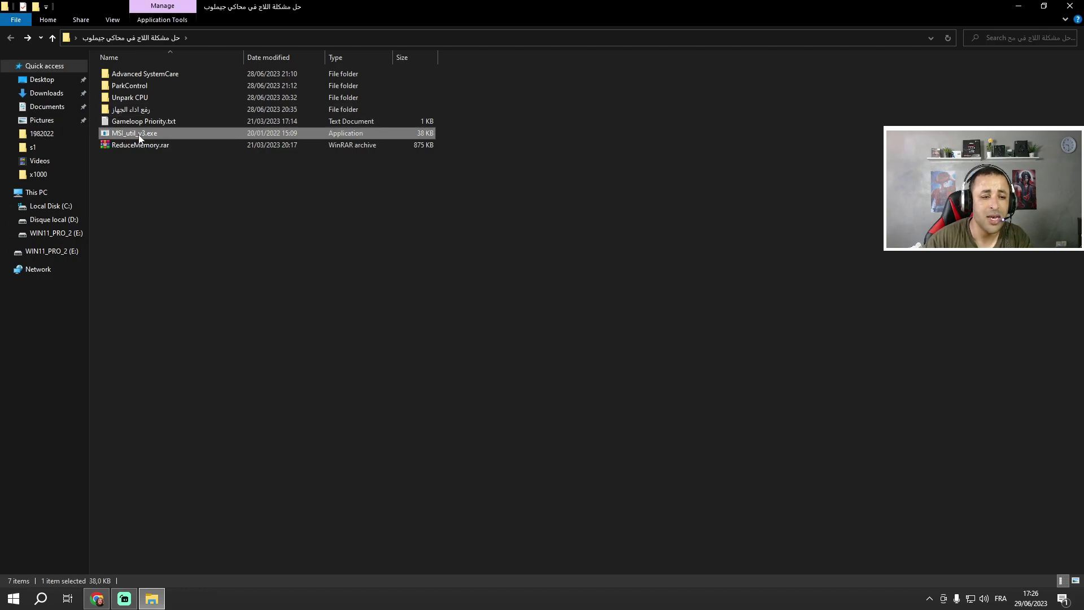
right_click(139, 136)
left_click(171, 155)
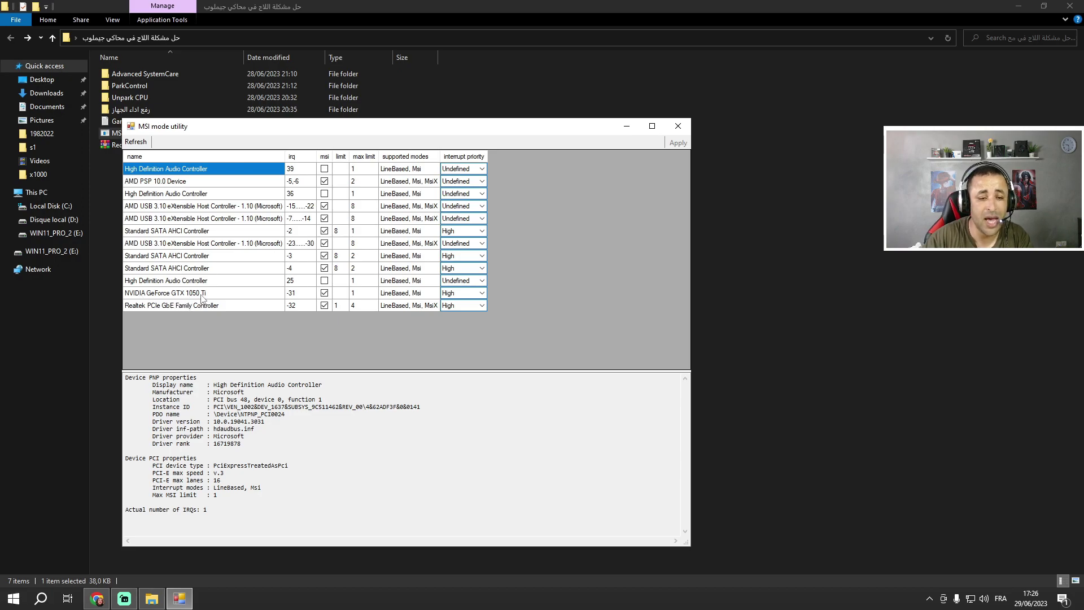
Step: Set the NVIDIA GeForce GTX 1050 Ti to MSI mode with High interrupt priority, apply it and close the utility
left_click(326, 293)
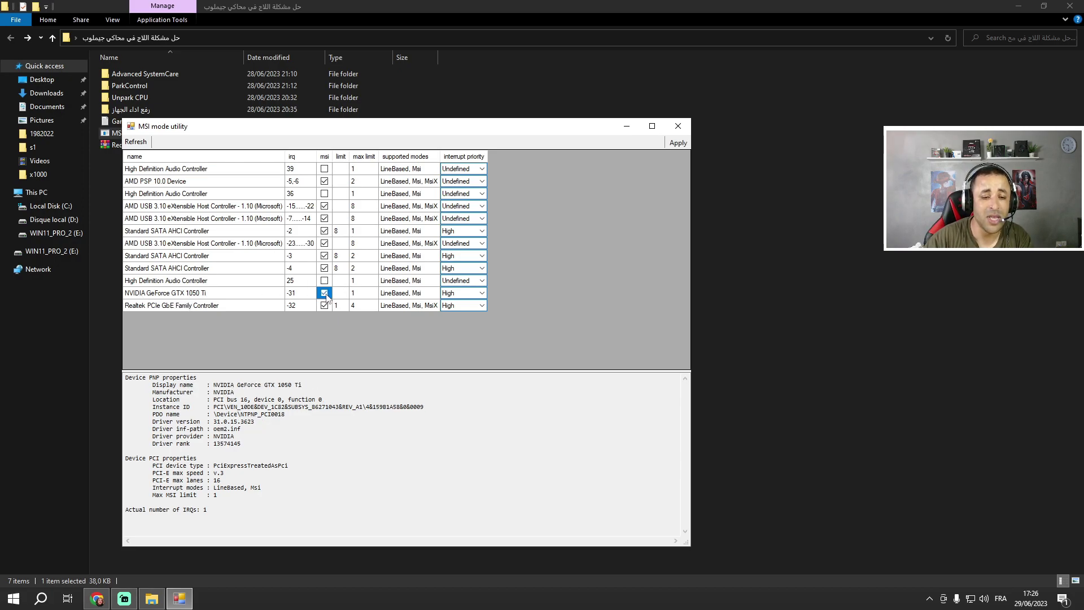
left_click(471, 293)
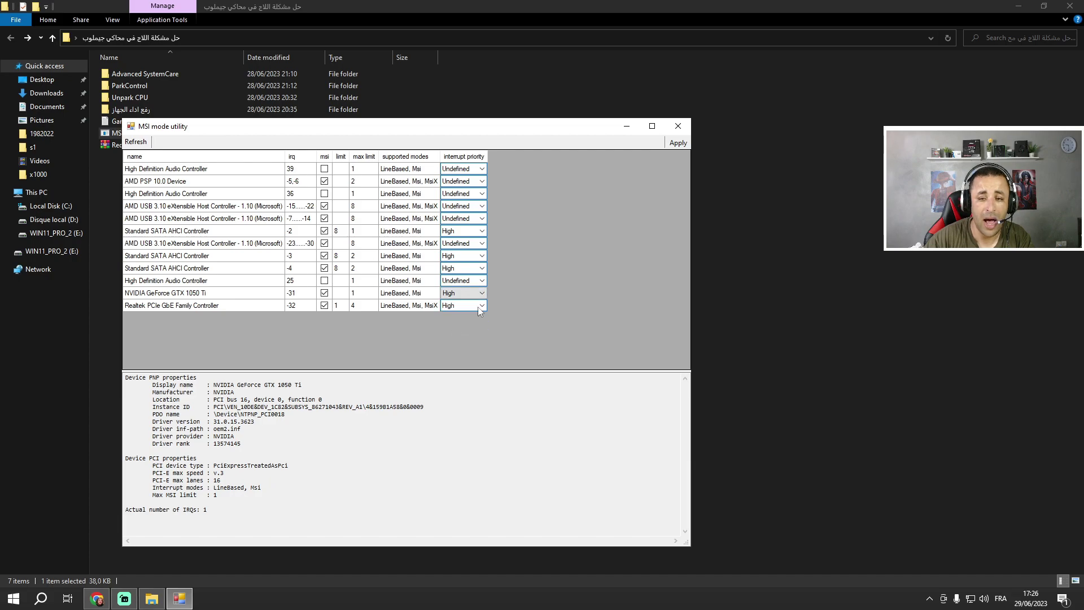
left_click(683, 144)
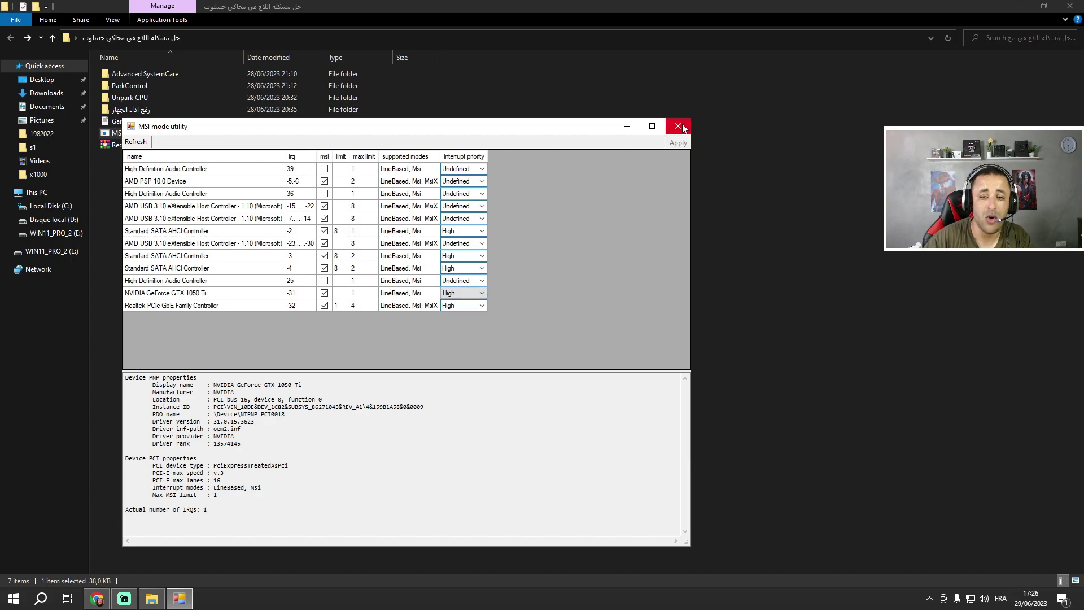
left_click(678, 126)
Step: Extract ReduceMemory.rar into the tool pack folder and launch ReduceMemory.exe from the extracted ReduceMemory folder
left_click(146, 147)
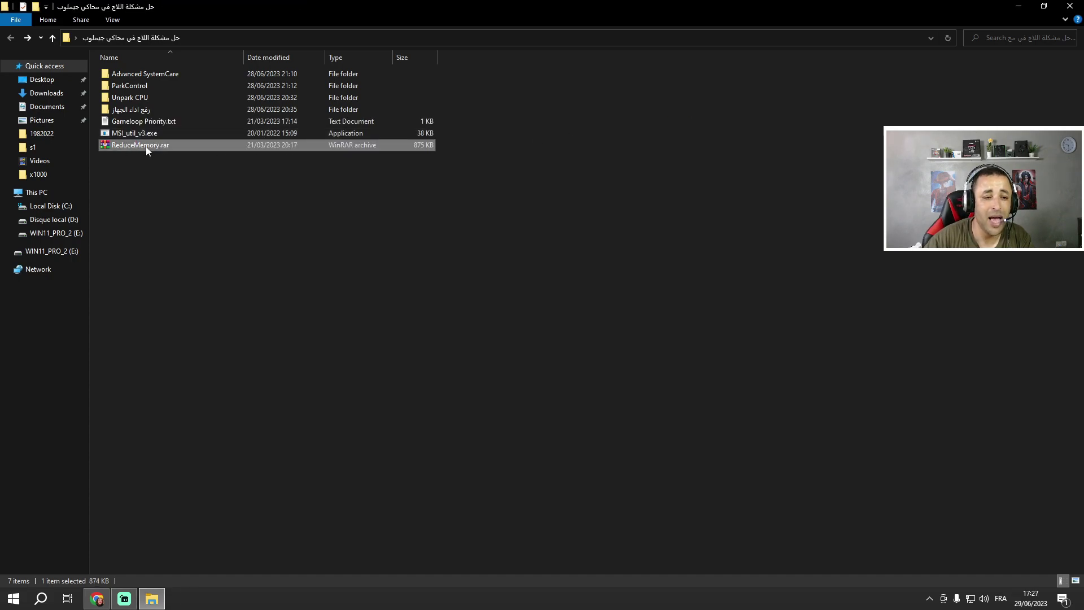
right_click(146, 147)
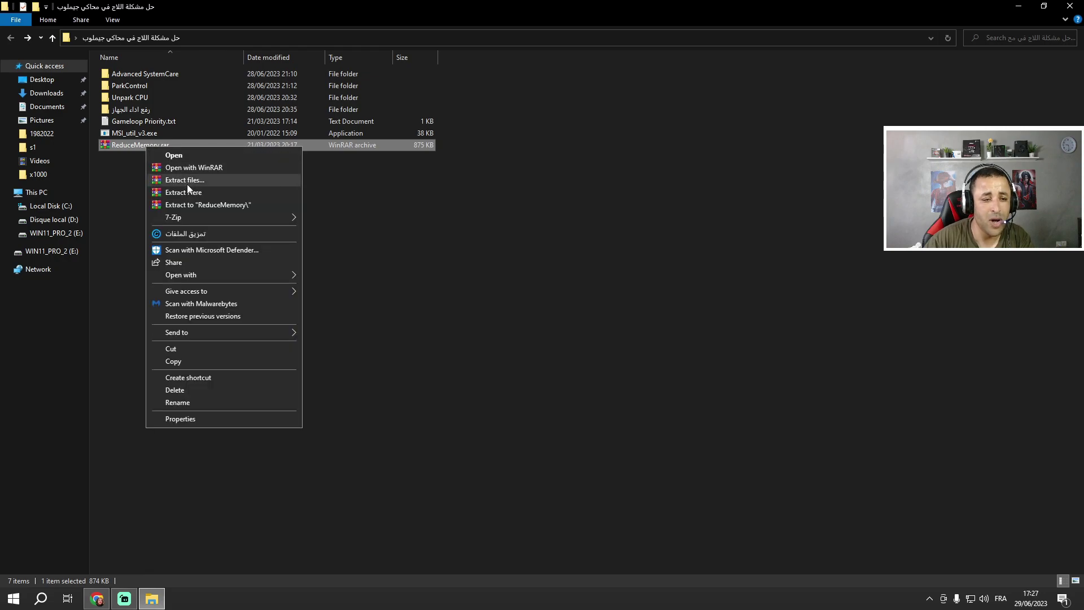
left_click(188, 196)
double_click(135, 159)
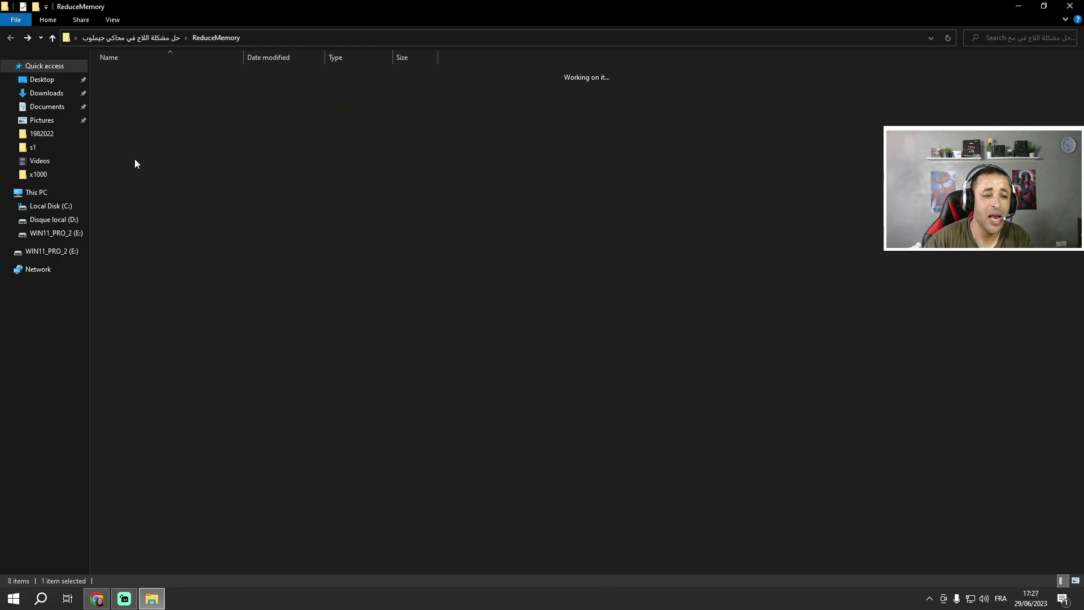
double_click(140, 76)
left_click(215, 218)
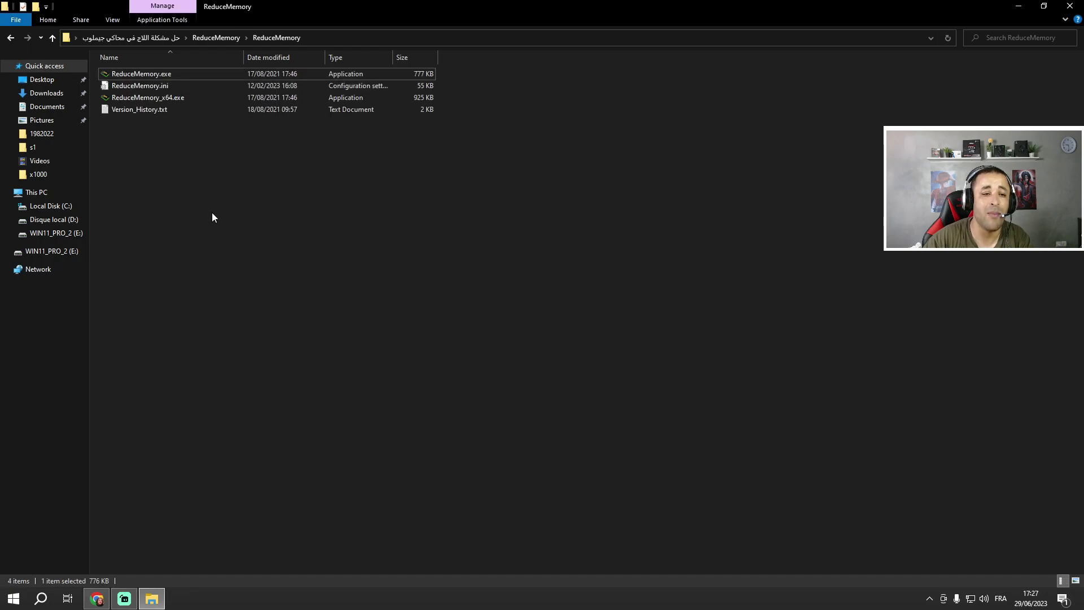
double_click(148, 77)
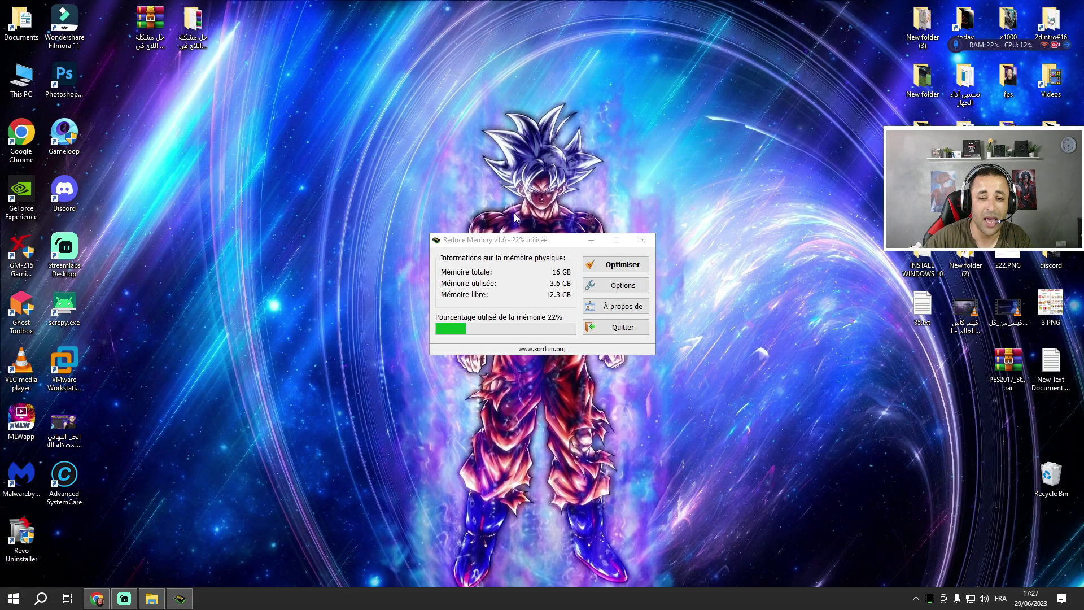
Step: Move the Reduce Memory window aside and open Task Manager's performance view beside it to compare memory usage
left_click_drag(497, 240, 209, 176)
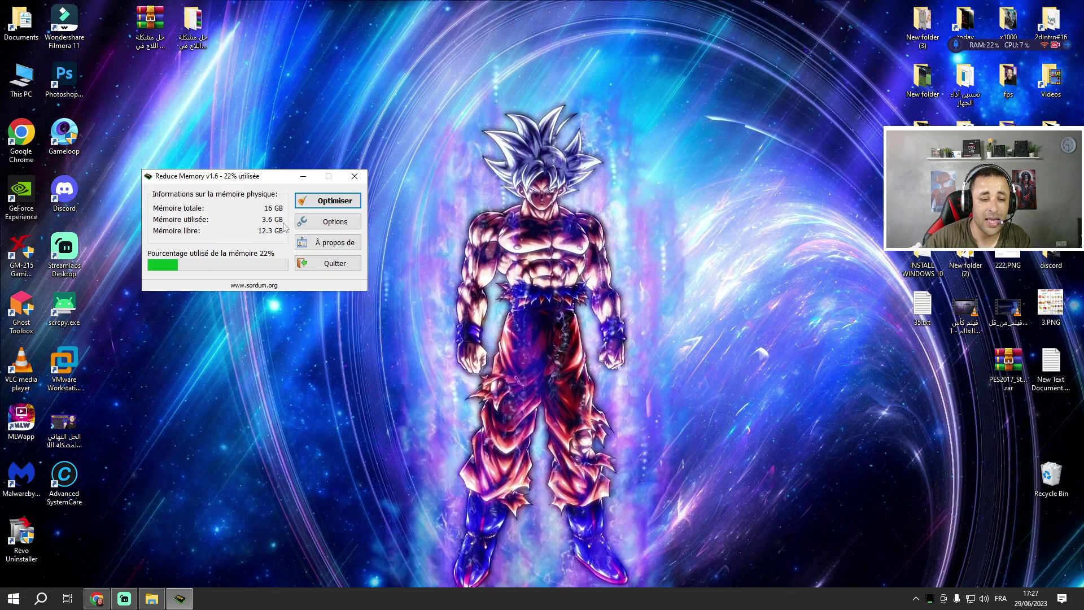
right_click(387, 598)
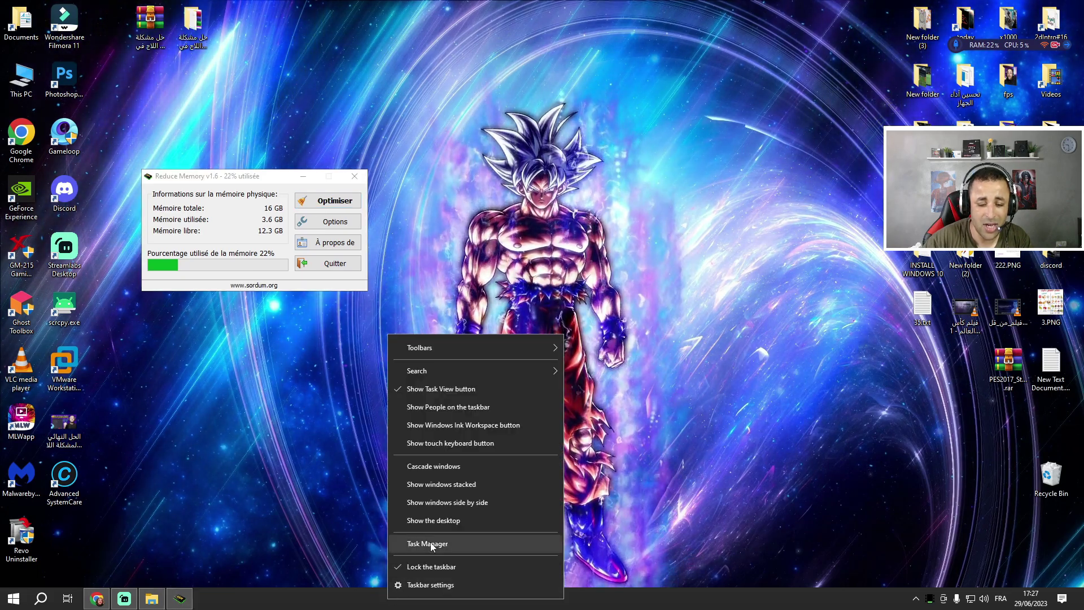
left_click(431, 541)
left_click_drag(734, 202, 597, 161)
left_click(497, 184)
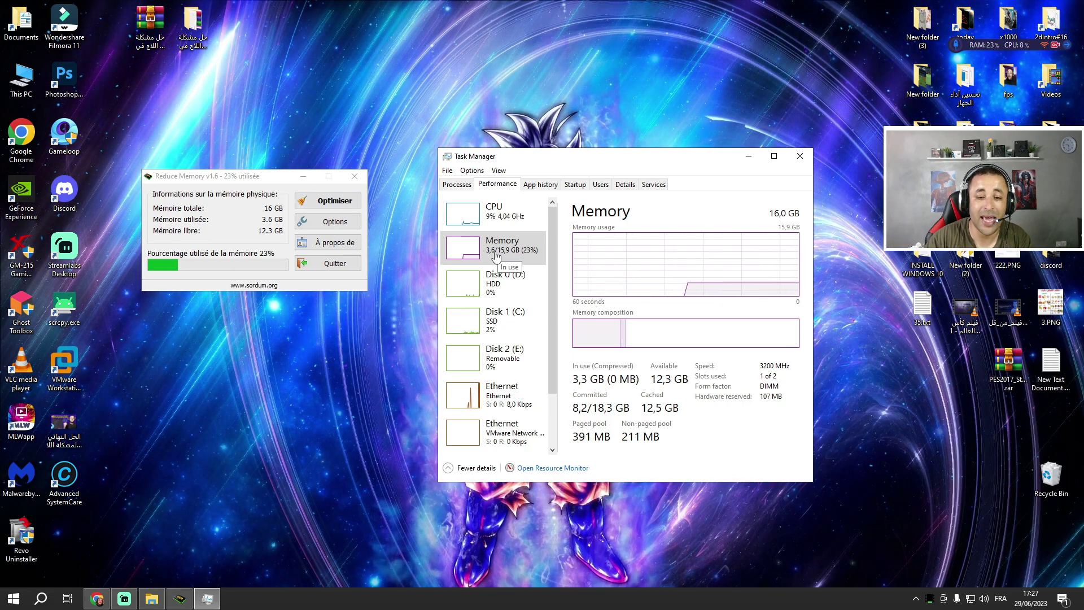
Step: Optimise the memory twice with Reduce Memory, check the hidden background icons, and close Task Manager and Reduce Memory
left_click(314, 202)
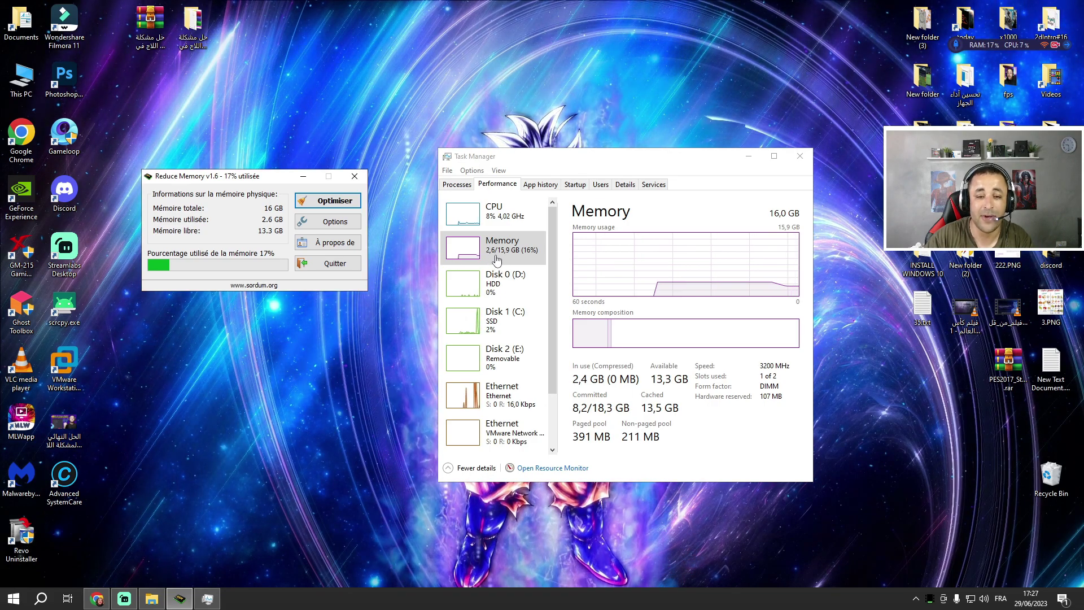
left_click(333, 201)
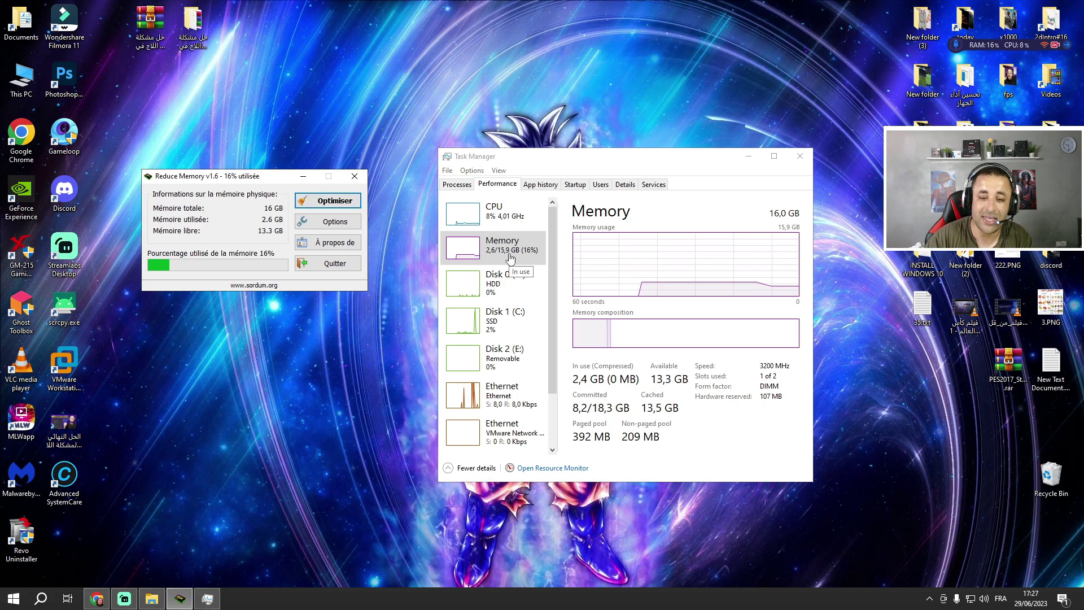
left_click(929, 599)
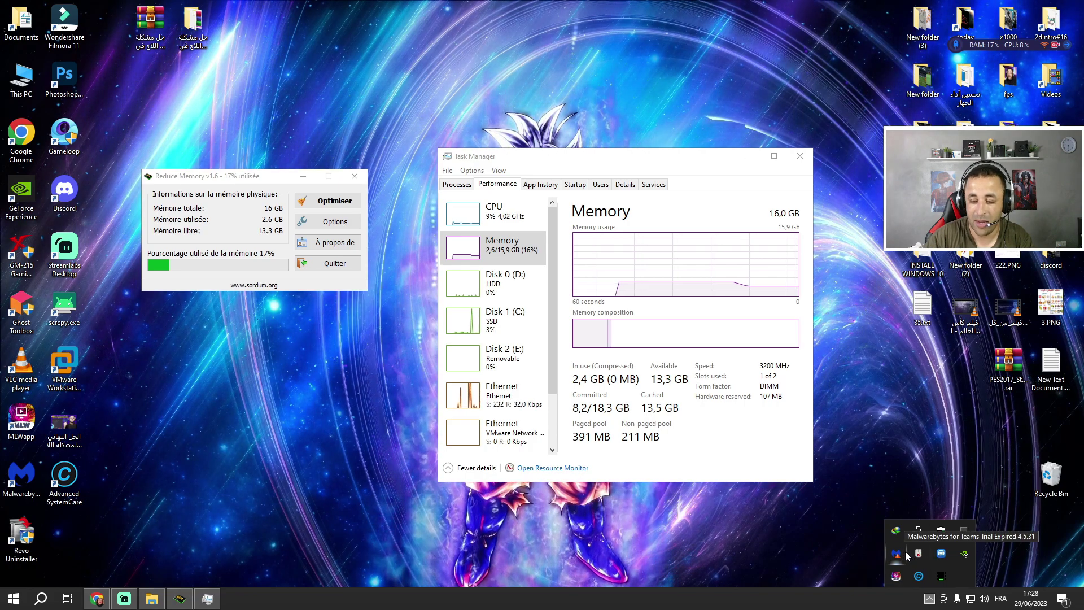
left_click(904, 417)
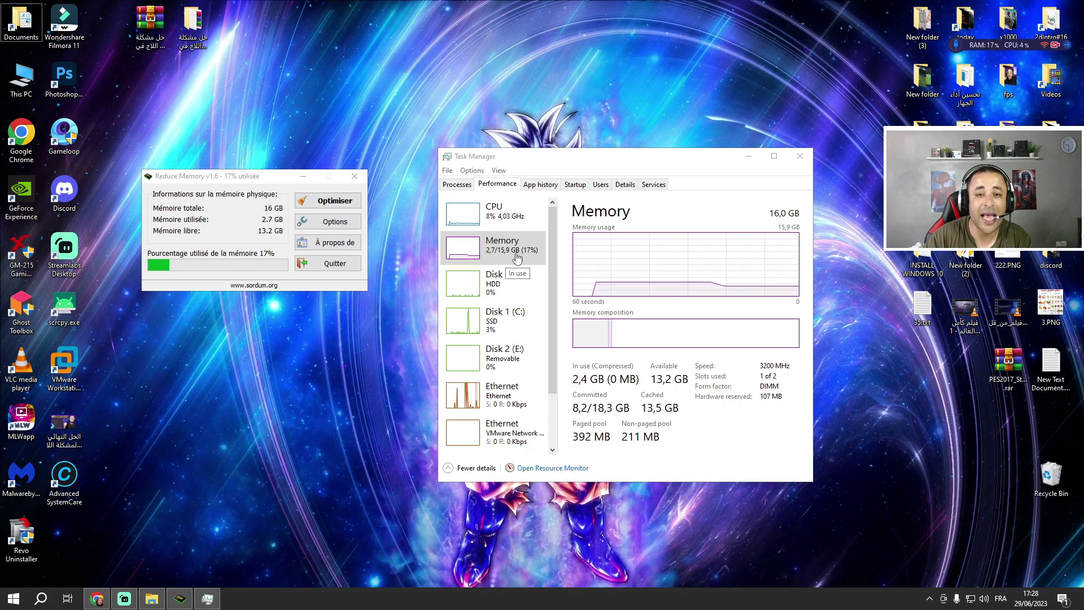
left_click(801, 155)
left_click(354, 176)
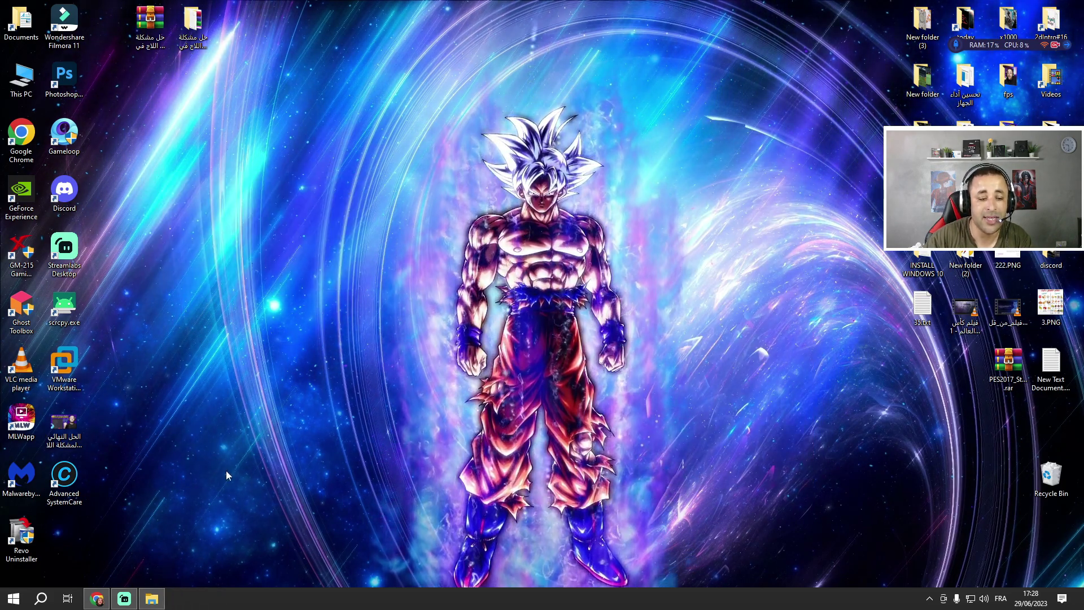
Step: Return to the tool pack's main folder, open Gameloop Priority.txt and close the folder window
left_click(151, 599)
left_click(10, 38)
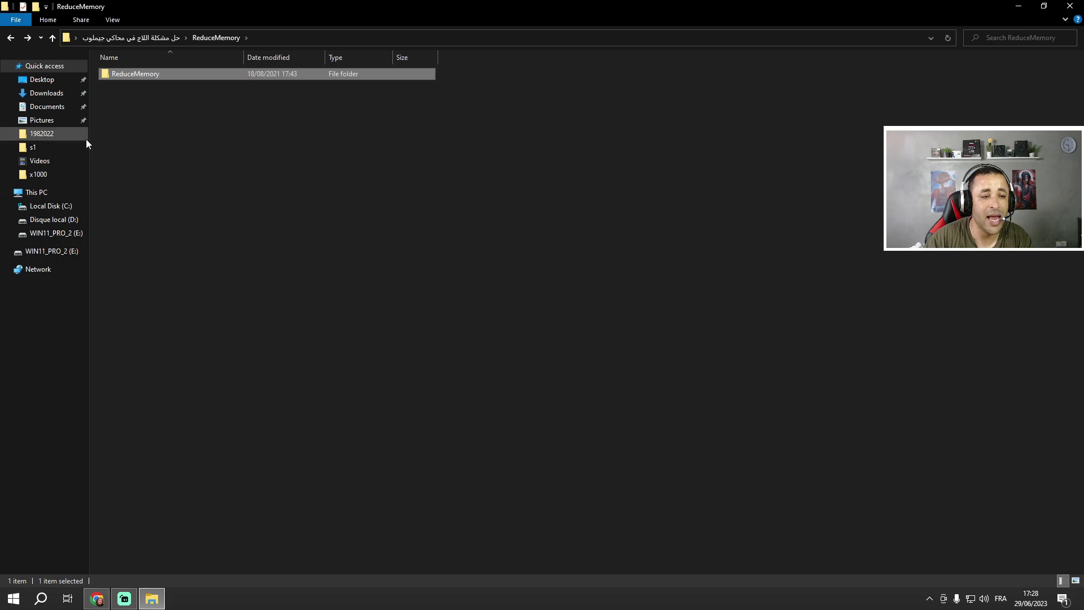
left_click(12, 37)
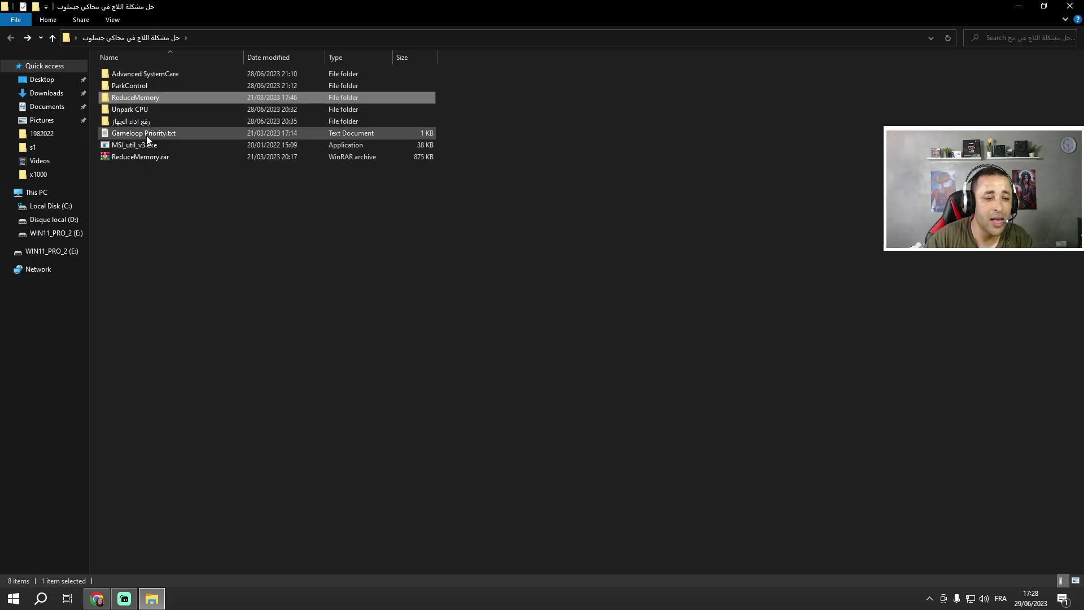
left_click(147, 136)
double_click(147, 137)
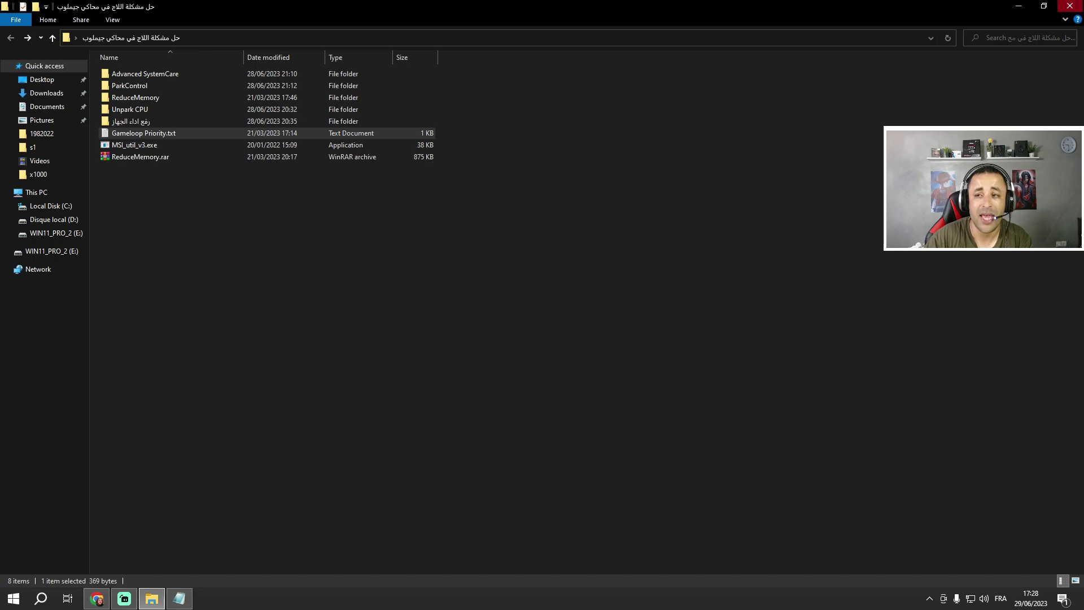
left_click(1070, 6)
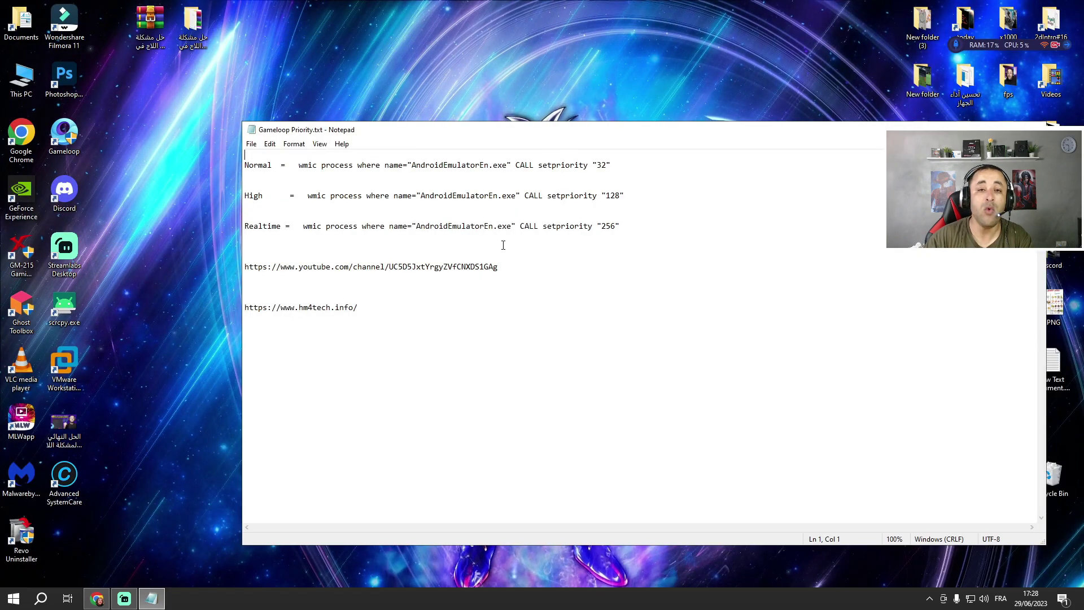
Step: Launch Gameloop from the desktop and minimise the Gameloop Priority notes
left_click(64, 136)
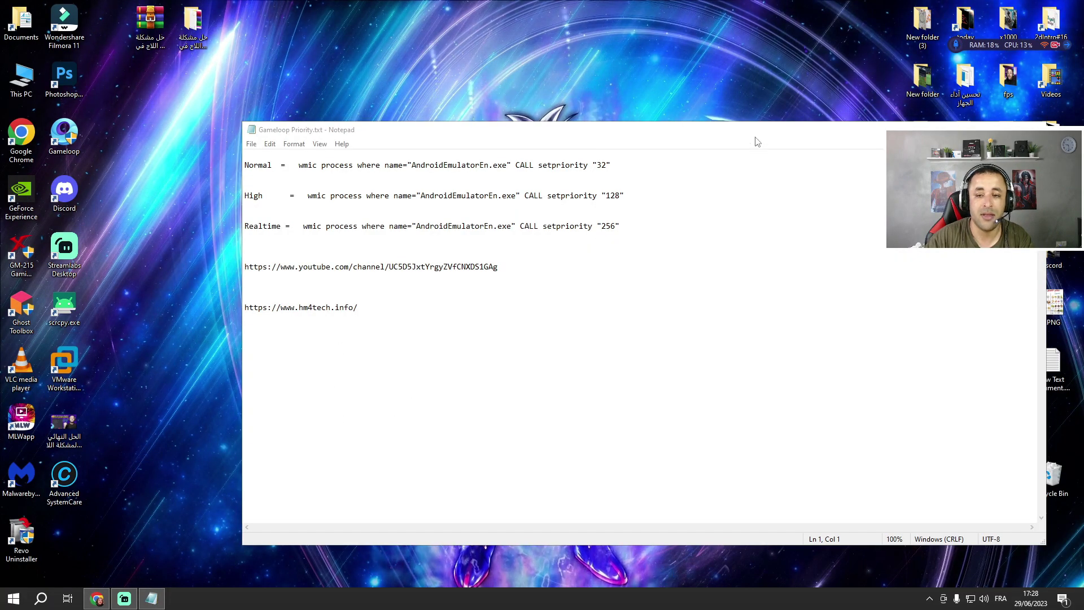
left_click_drag(755, 131, 600, 131)
left_click(852, 129)
left_click(1019, 5)
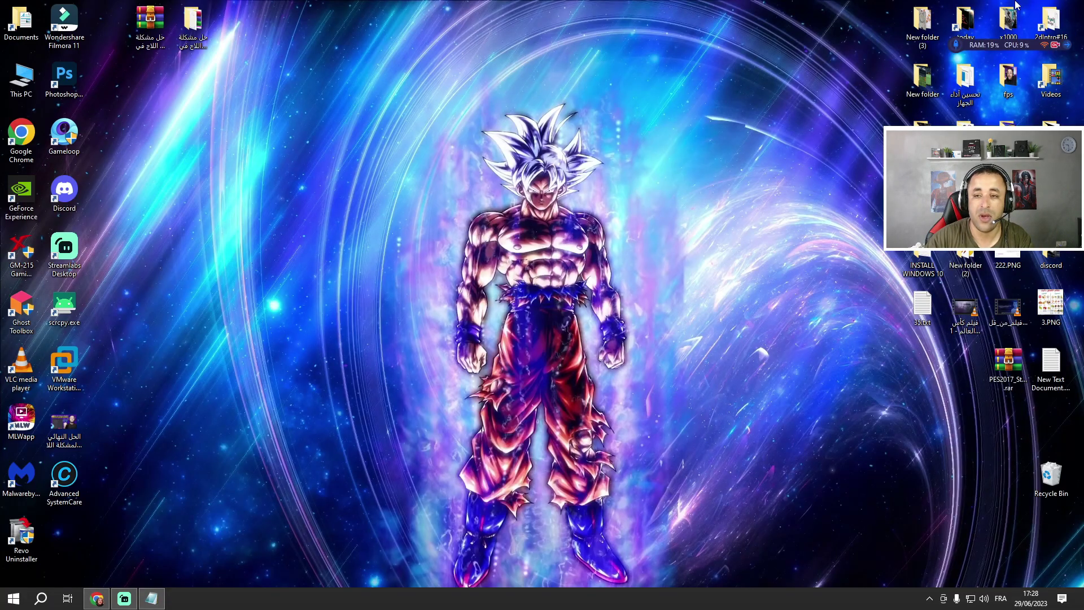
Step: Open Task Manager's process details, briefly bring up the Gameloop Priority notes, and return to Gameloop
right_click(288, 598)
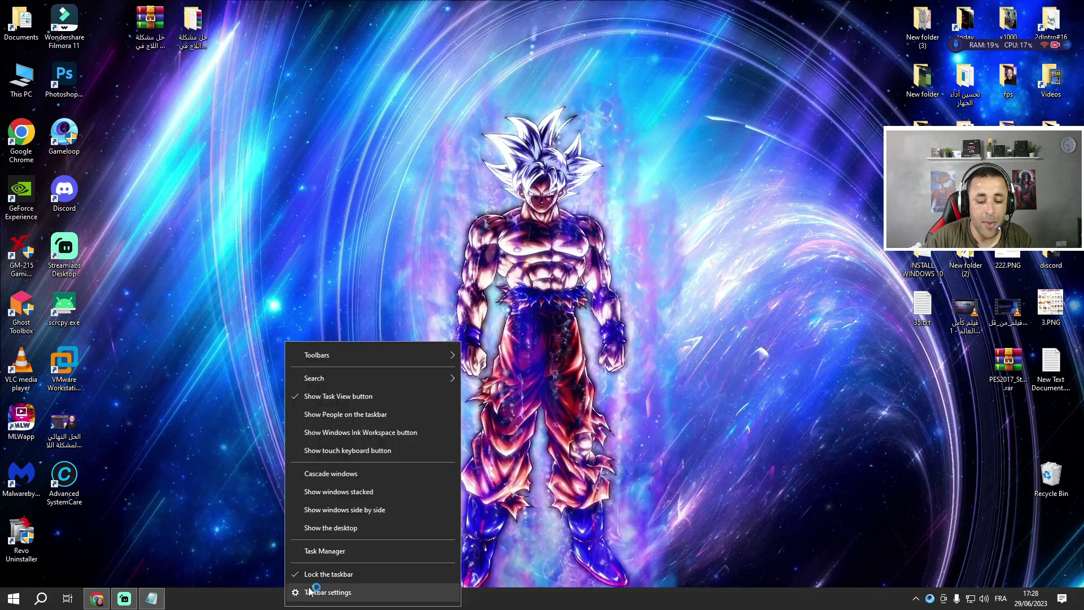
left_click(319, 550)
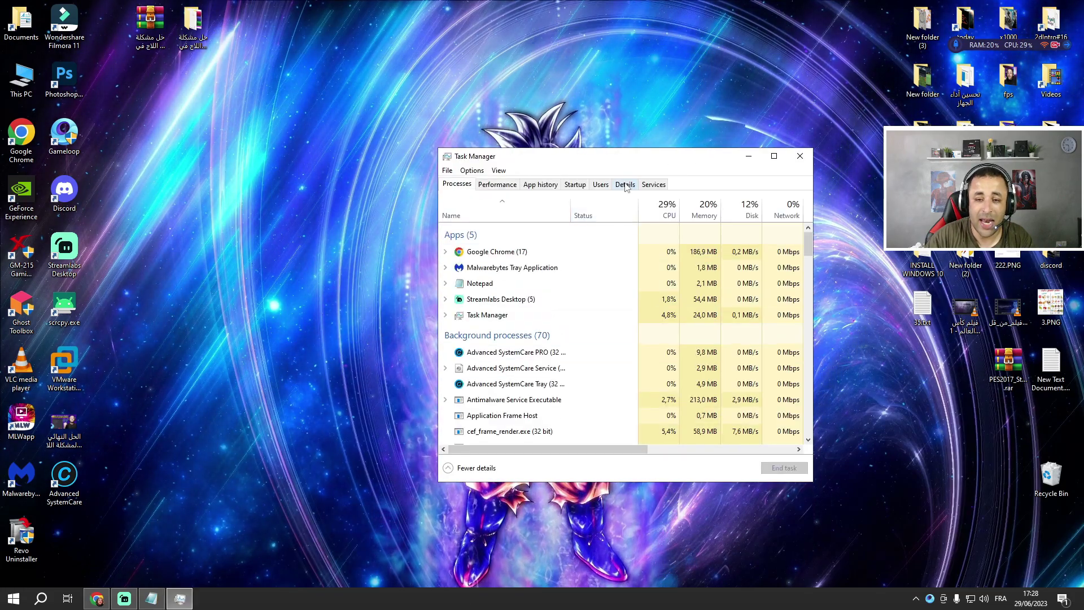
left_click(625, 184)
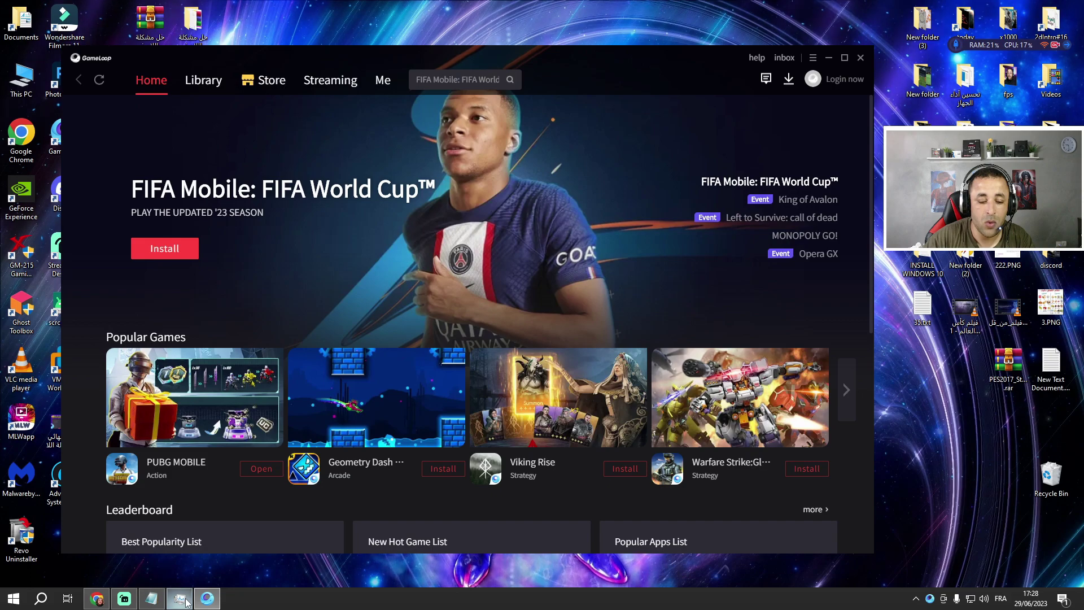
left_click(161, 601)
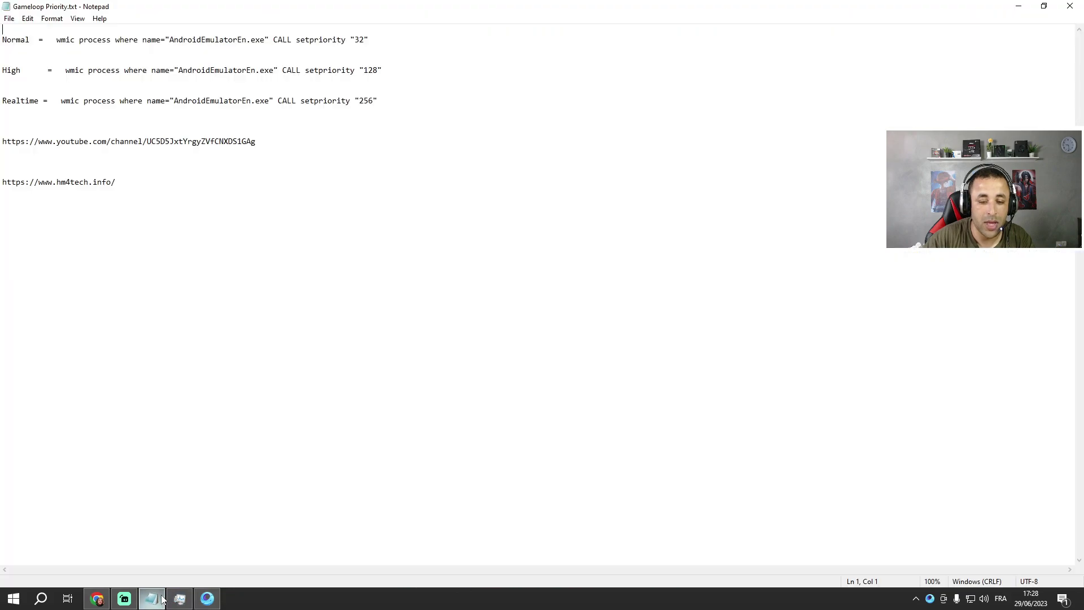
left_click(1018, 6)
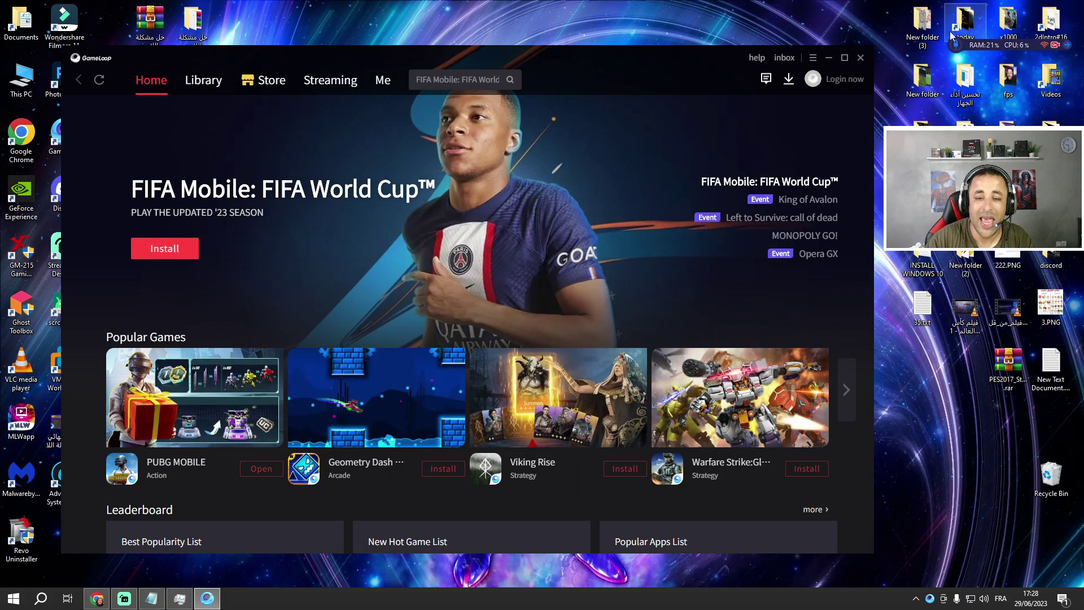
Step: In Gameloop's engine settings, toggle Prioritize discrete graphics card off and on, disable vertical sync and keep anti-aliasing Off
left_click(813, 59)
left_click(782, 113)
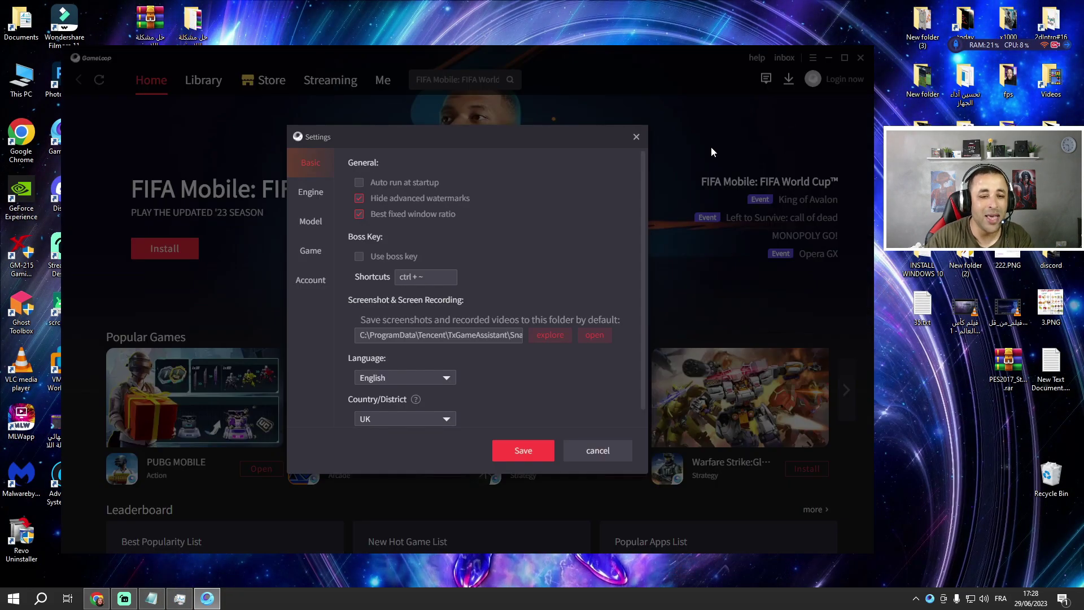
left_click(311, 192)
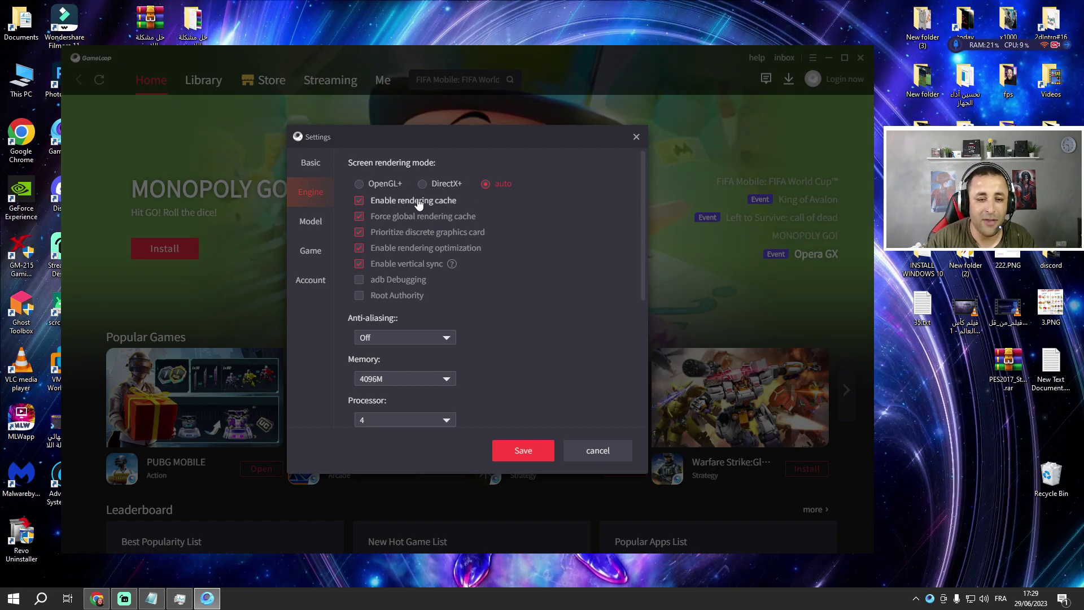
left_click(362, 234)
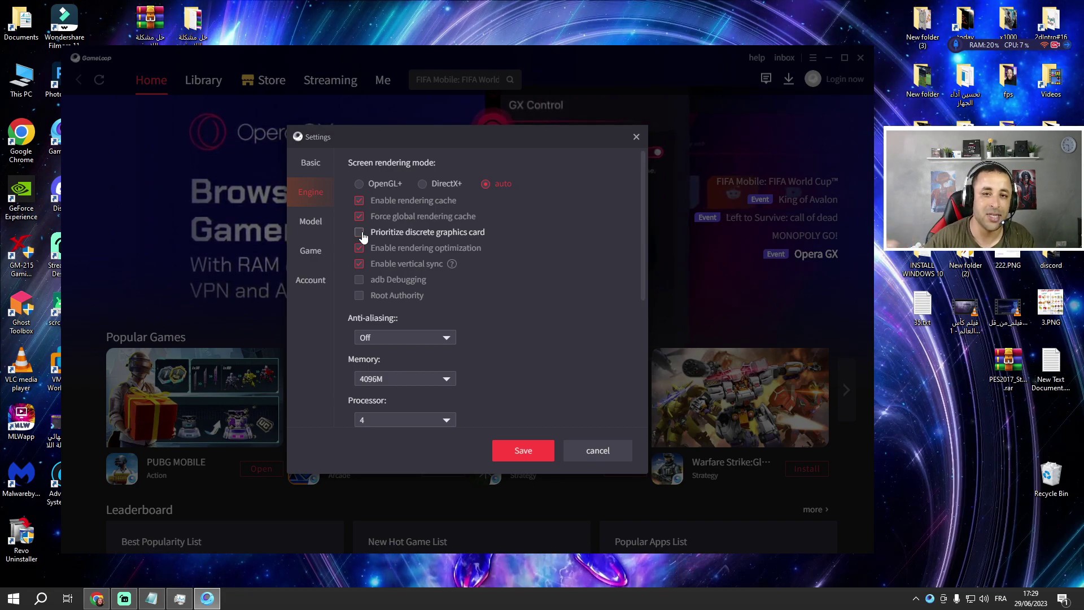
left_click(362, 234)
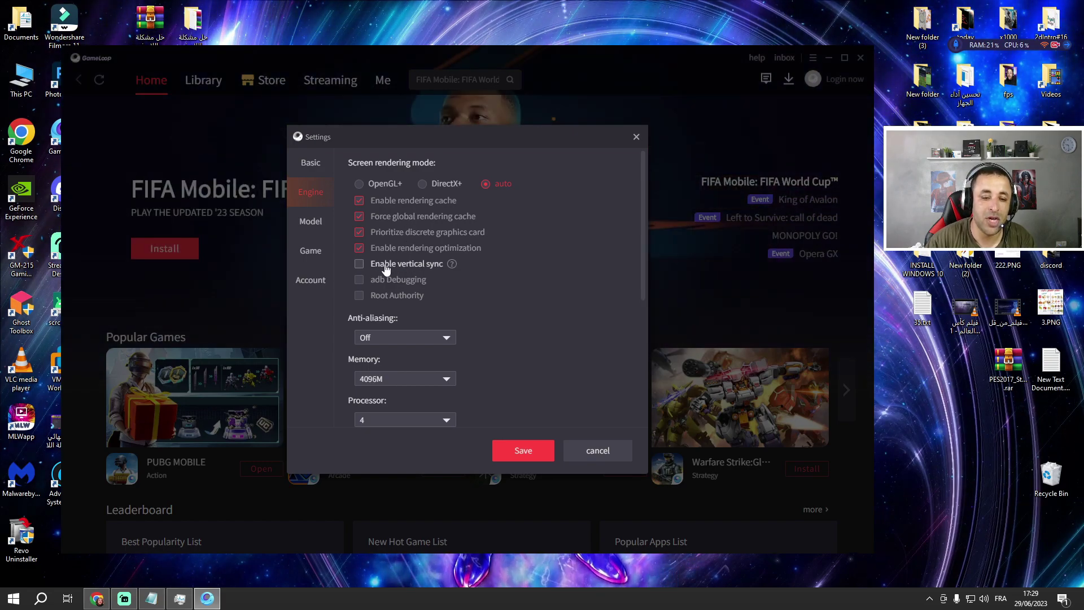
left_click(388, 337)
left_click(499, 333)
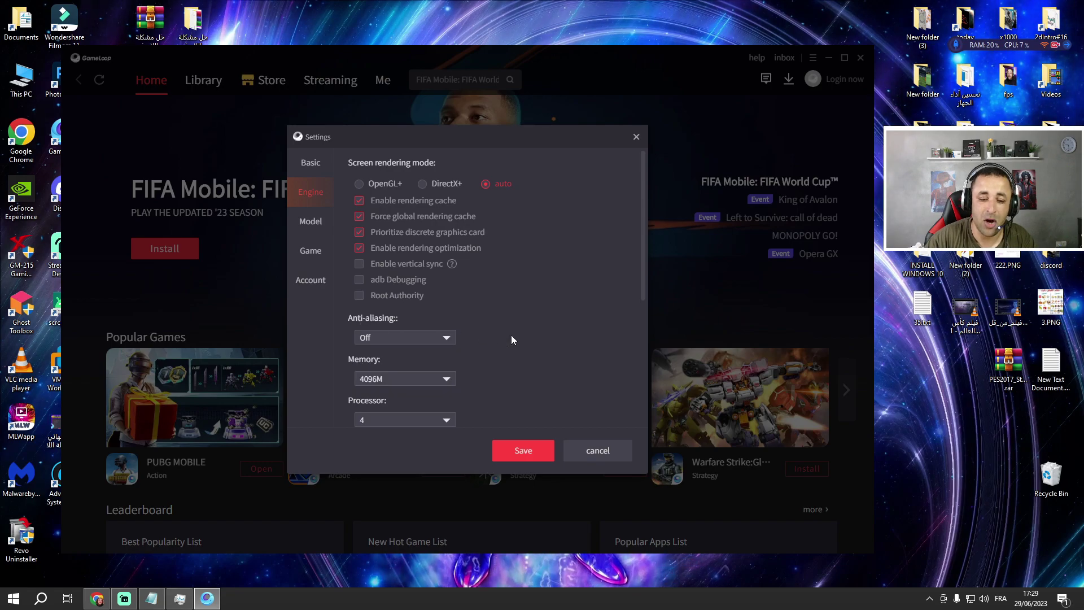
Step: Set Gameloop's memory to 2048M and its processor count to 4
scroll(528, 348, "down", 2)
left_click(388, 265)
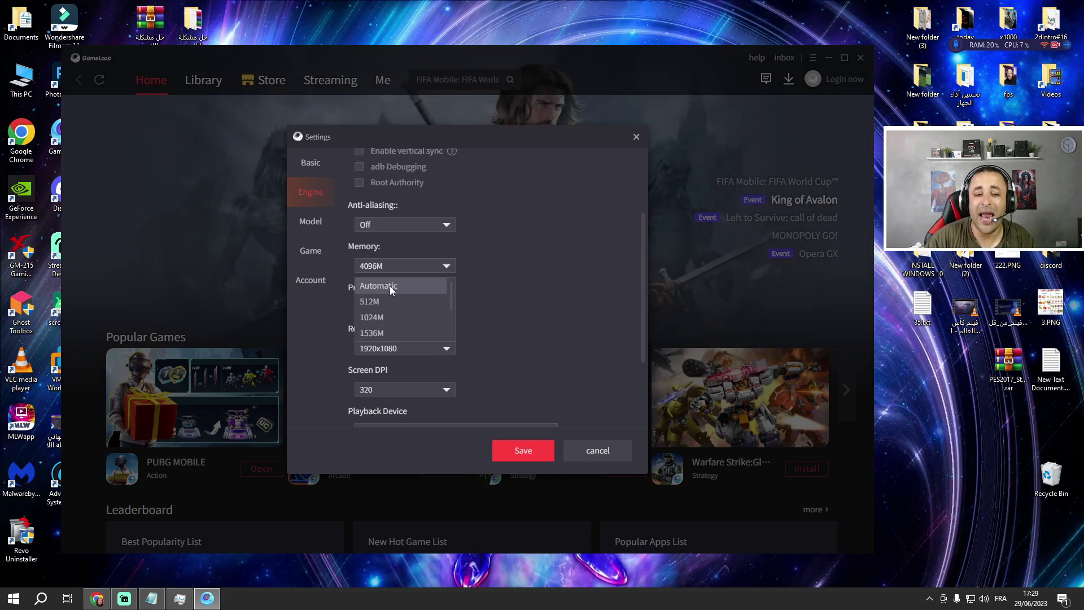
scroll(394, 316, "down", 1)
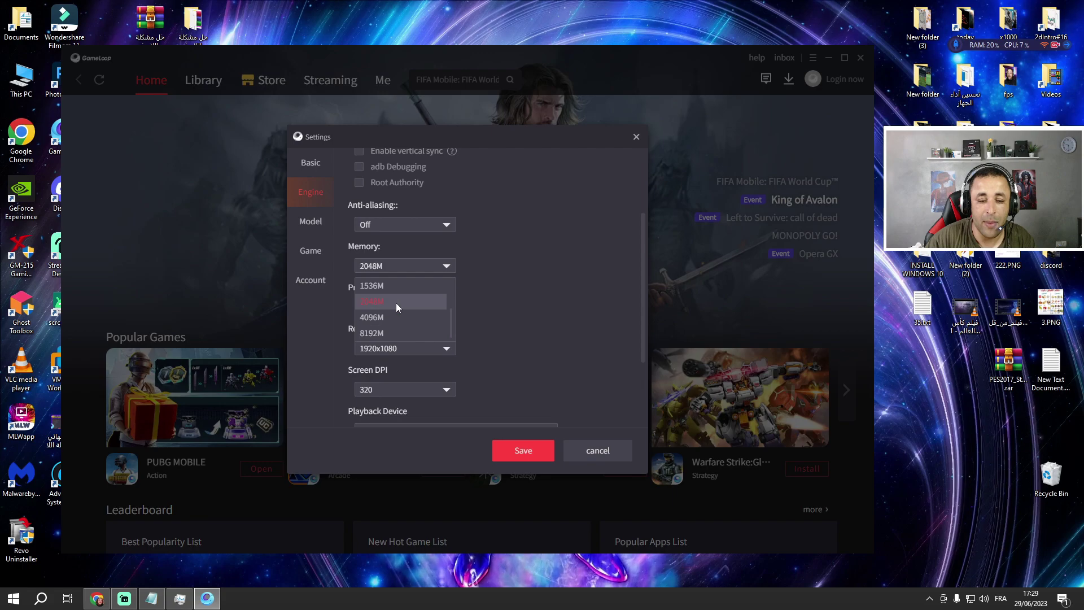
left_click(384, 303)
left_click(402, 306)
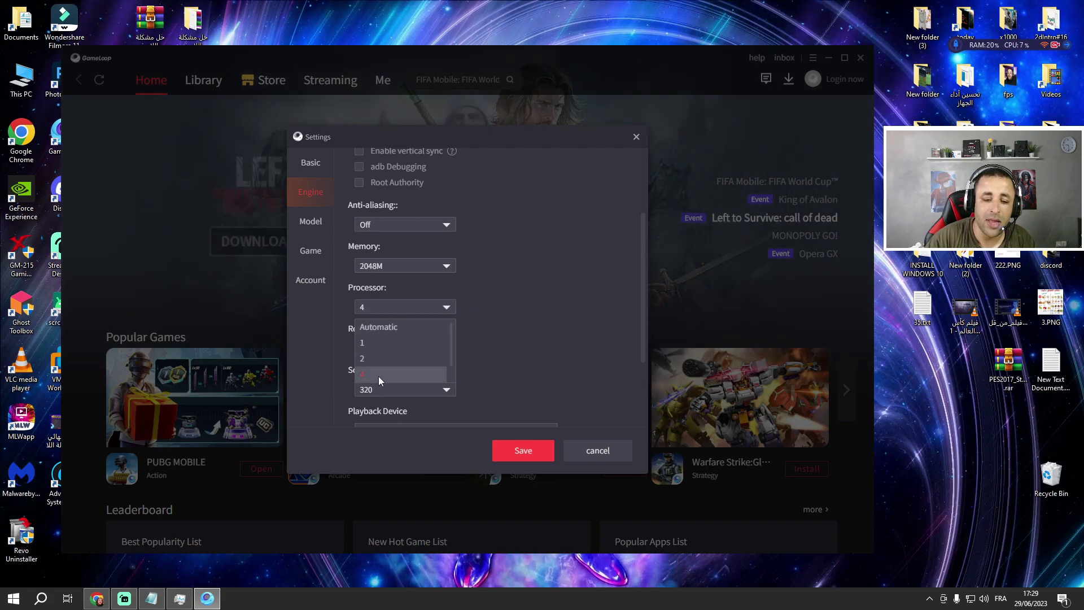
left_click(378, 374)
Step: Open the CPU performance details in Task Manager to check the number of processor cores
right_click(376, 601)
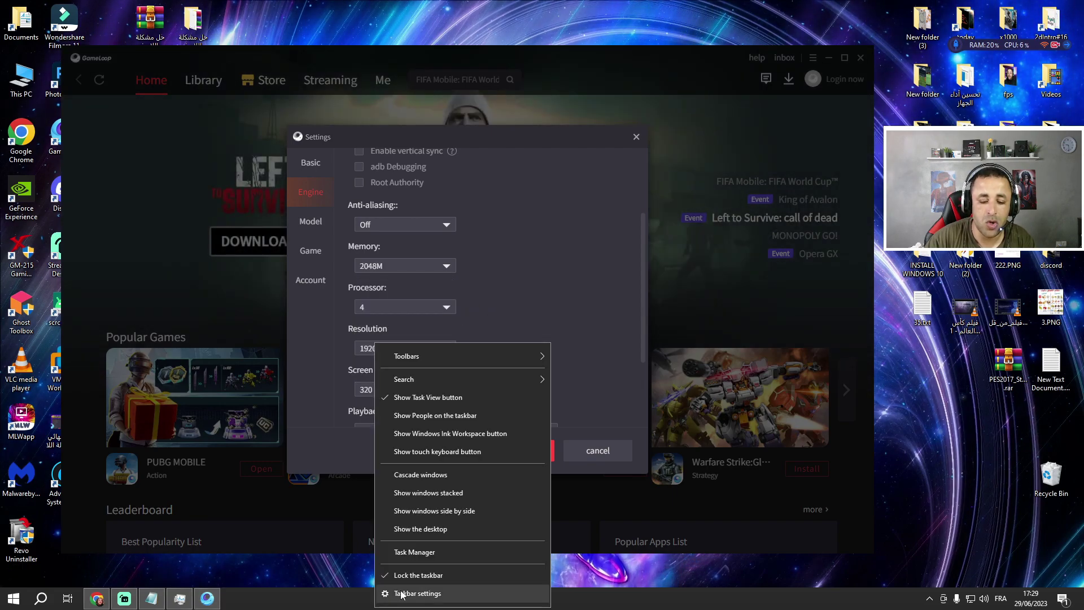
left_click(415, 553)
left_click(492, 185)
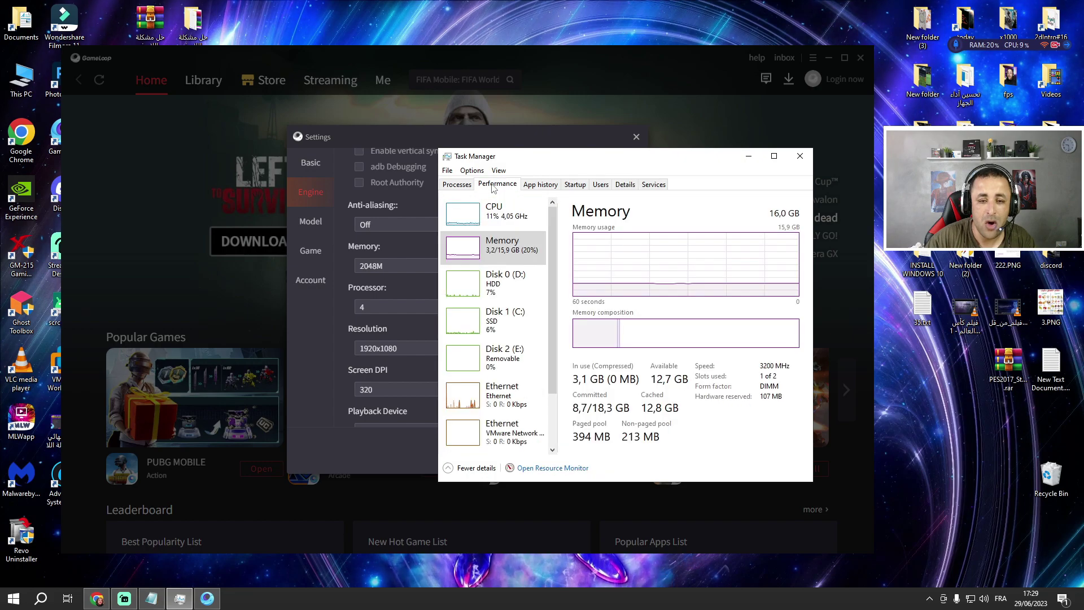
left_click(495, 213)
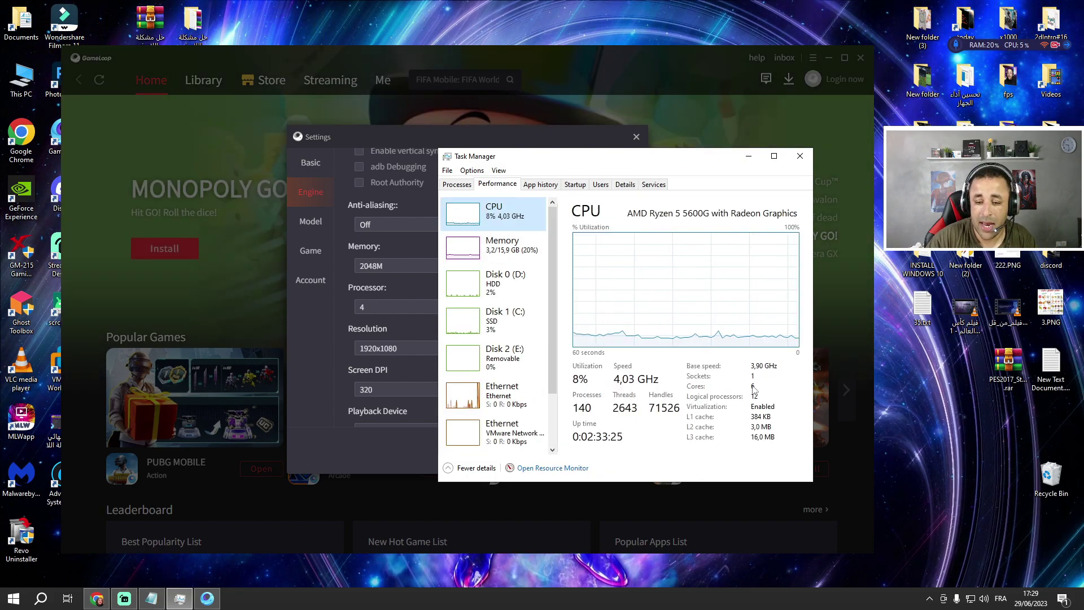
Step: Close Task Manager and reselect 4 as the processor count in Gameloop's engine settings
left_click(800, 156)
left_click(412, 306)
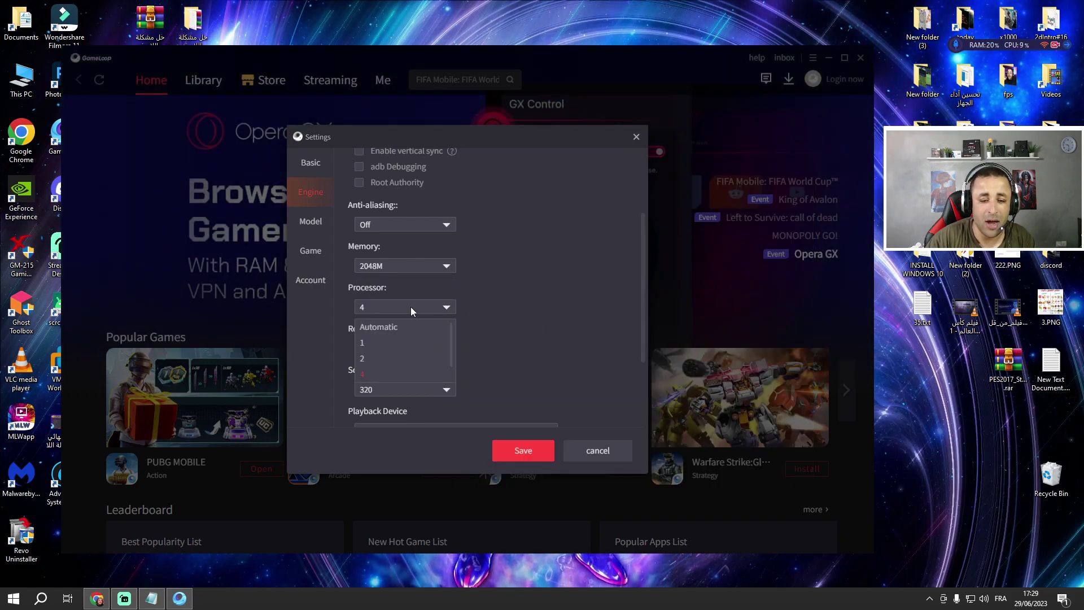
scroll(418, 347, "down", 1)
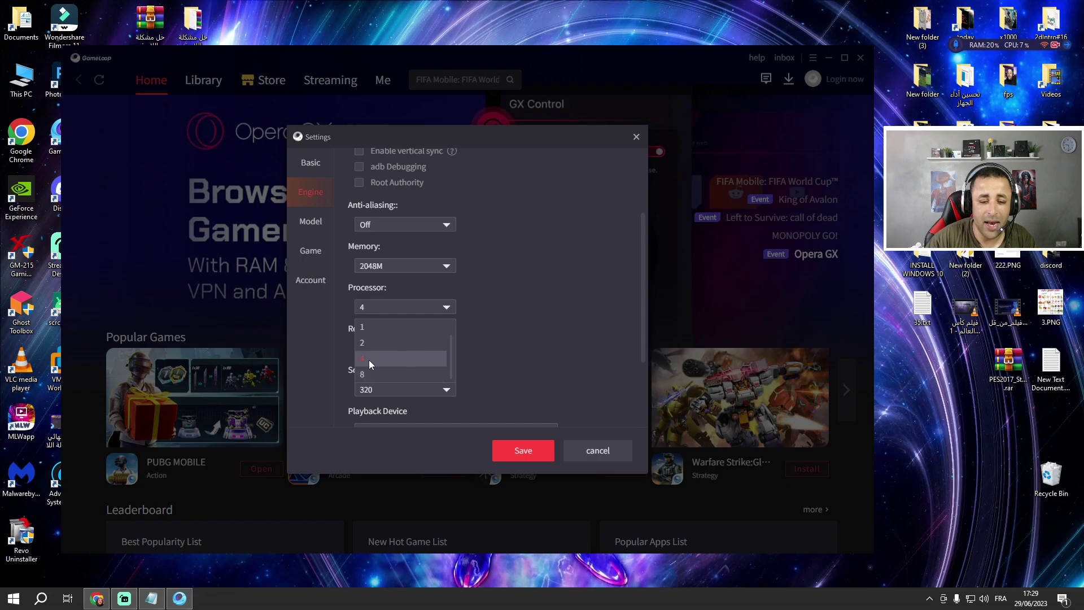
left_click(368, 361)
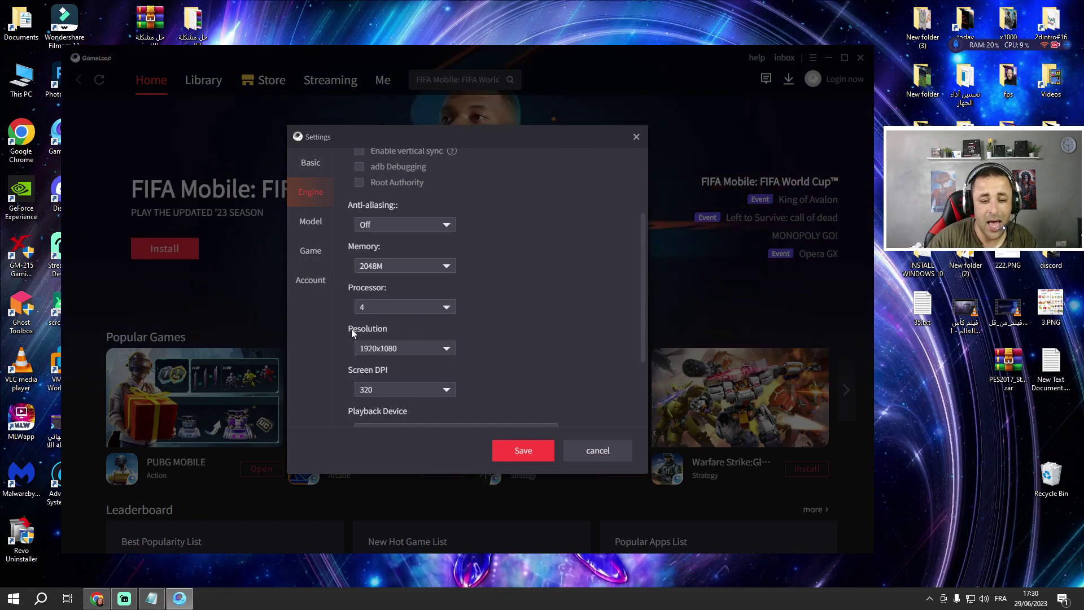
Step: Check the Windows display resolution against the resolution options in Gameloop's engine settings
left_click(397, 348)
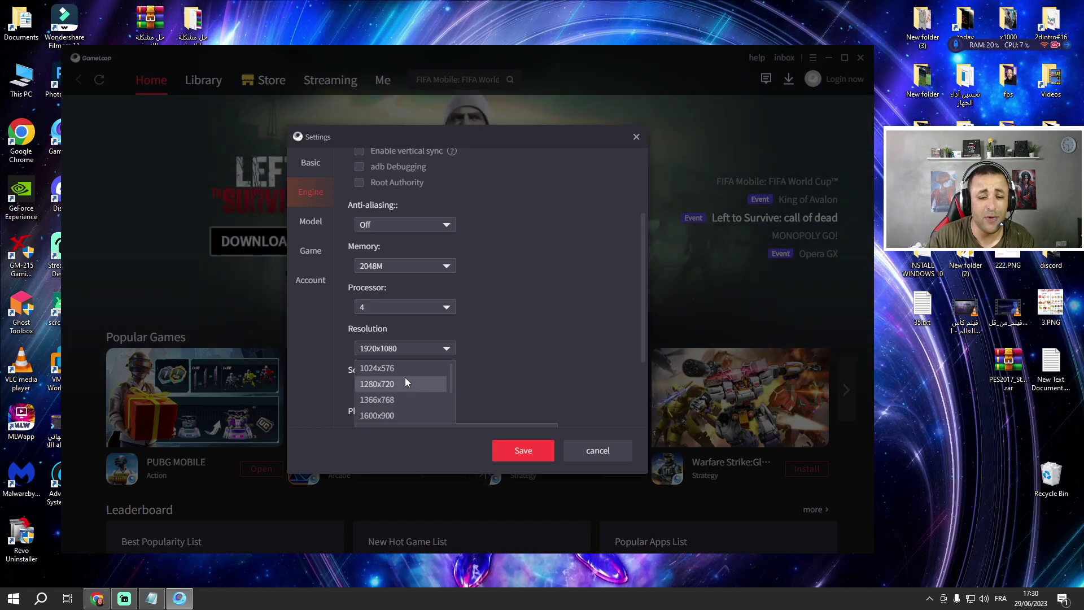
left_click(417, 352)
right_click(554, 18)
left_click(595, 129)
scroll(517, 332, "down", 4)
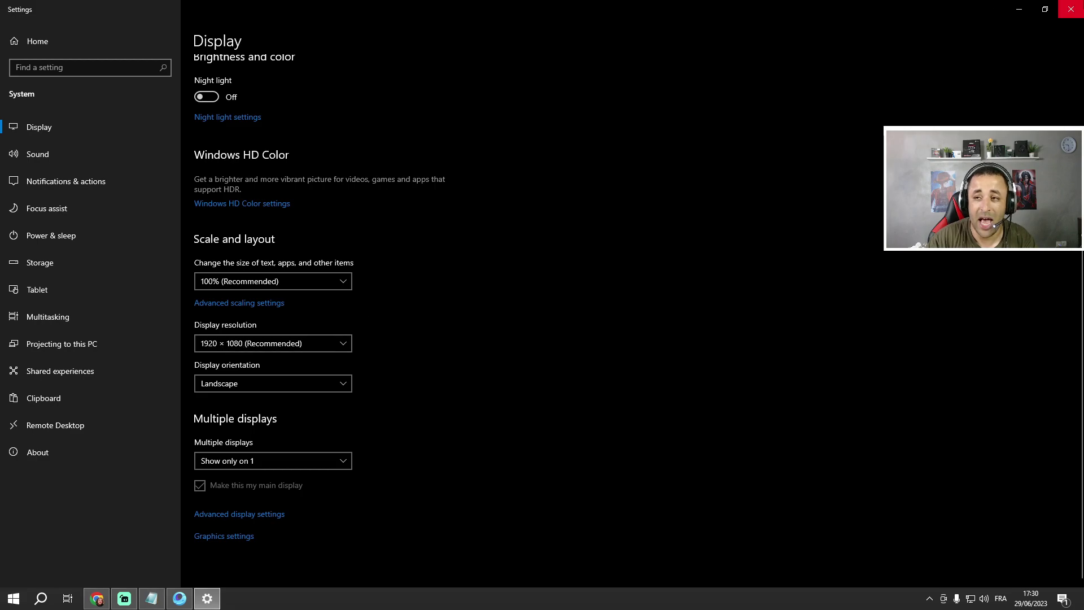
left_click(1070, 9)
left_click(404, 306)
left_click(562, 357)
left_click(423, 347)
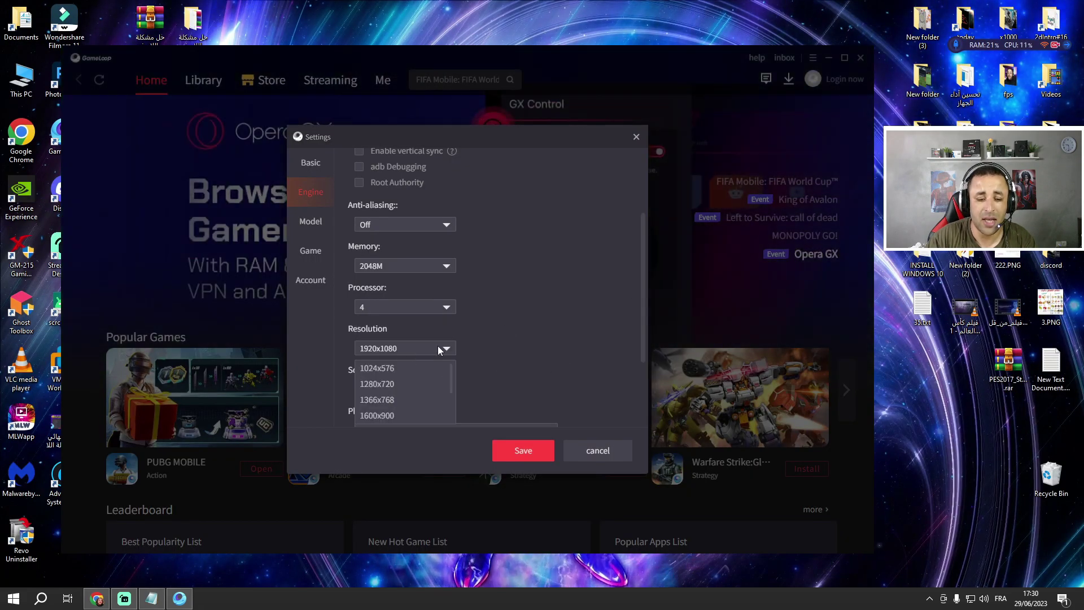
left_click(541, 355)
Step: Review the Screen DPI options in Gameloop's engine settings without choosing a different one
scroll(541, 355, "down", 1)
left_click(366, 332)
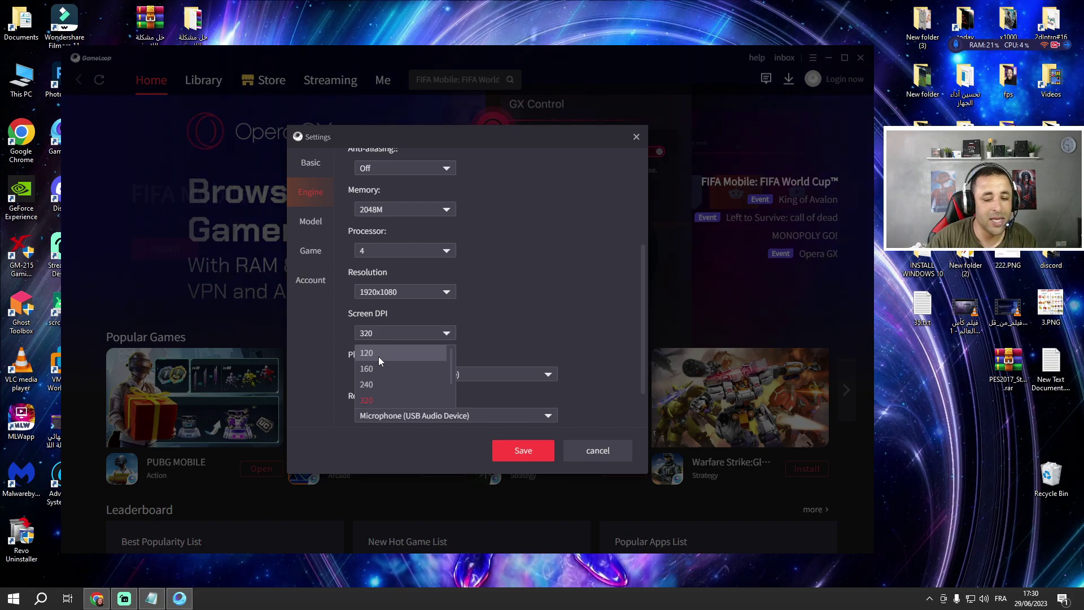
left_click(560, 335)
left_click(444, 329)
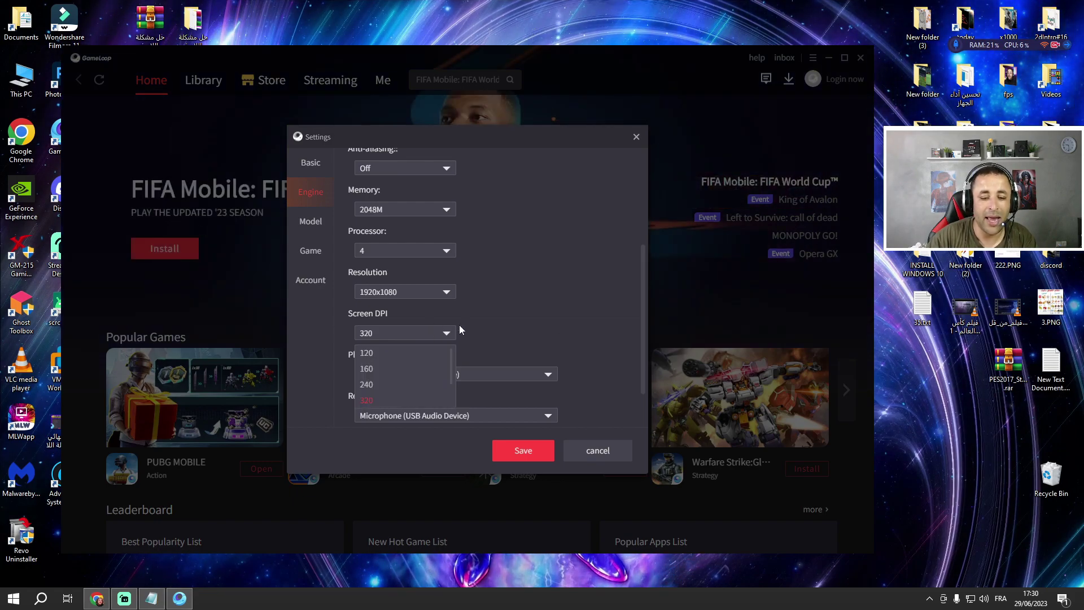
left_click(625, 314)
scroll(625, 314, "down", 1)
left_click(309, 221)
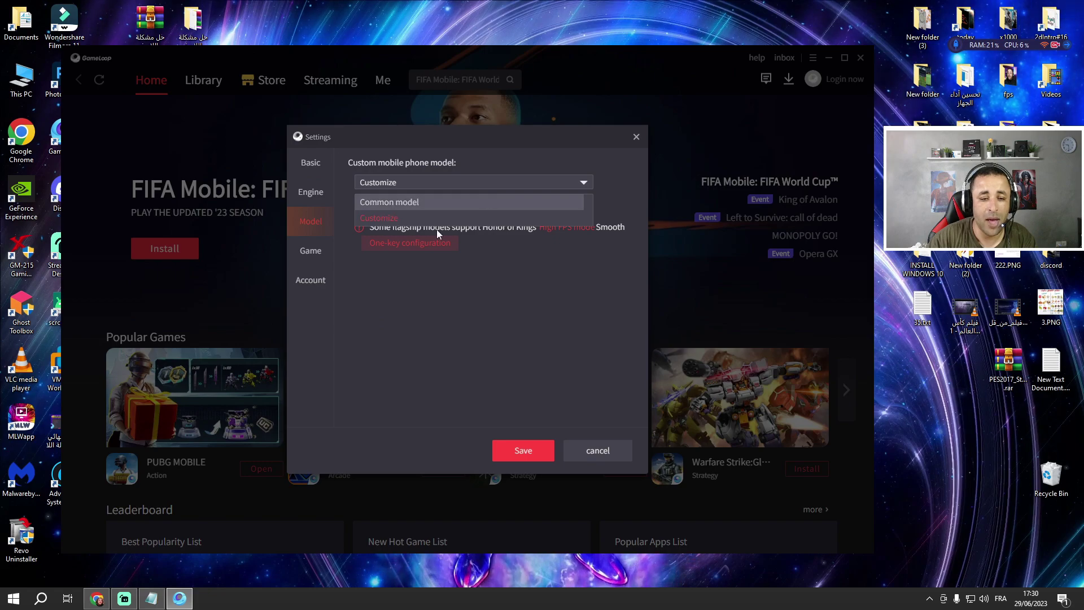
left_click(312, 250)
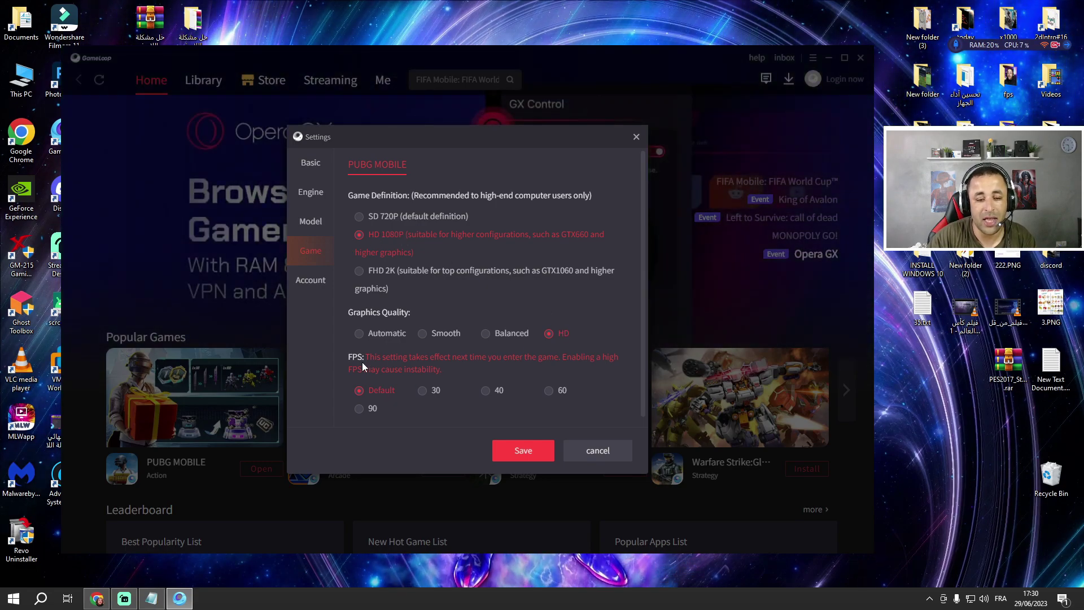
left_click(634, 138)
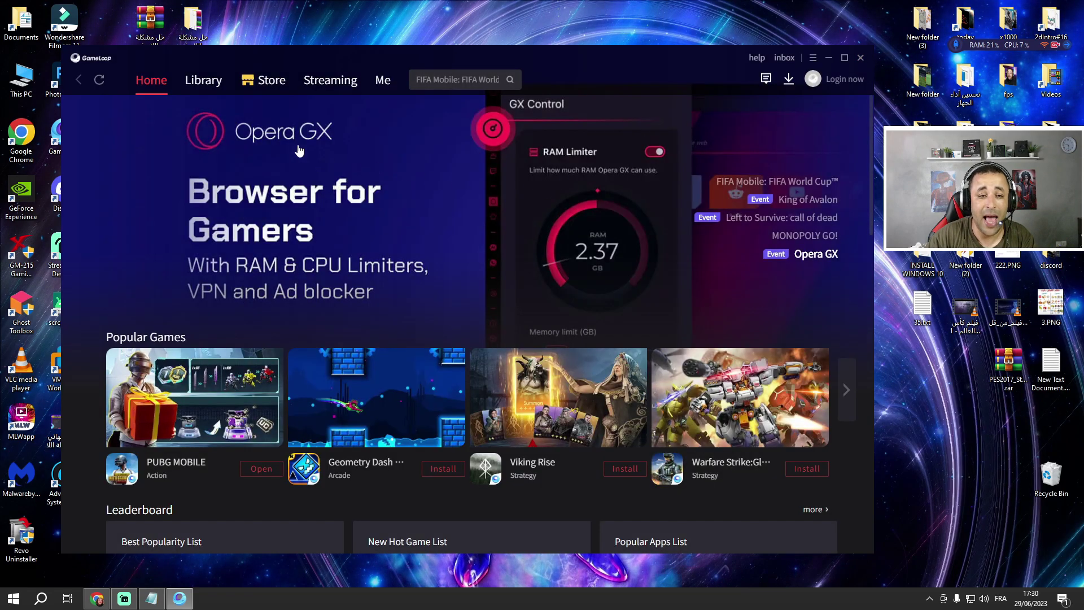
Step: Launch PUBG MOBILE from My Games, minimise the Gameloop launcher and bring up the Gameloop Priority notes
left_click(383, 80)
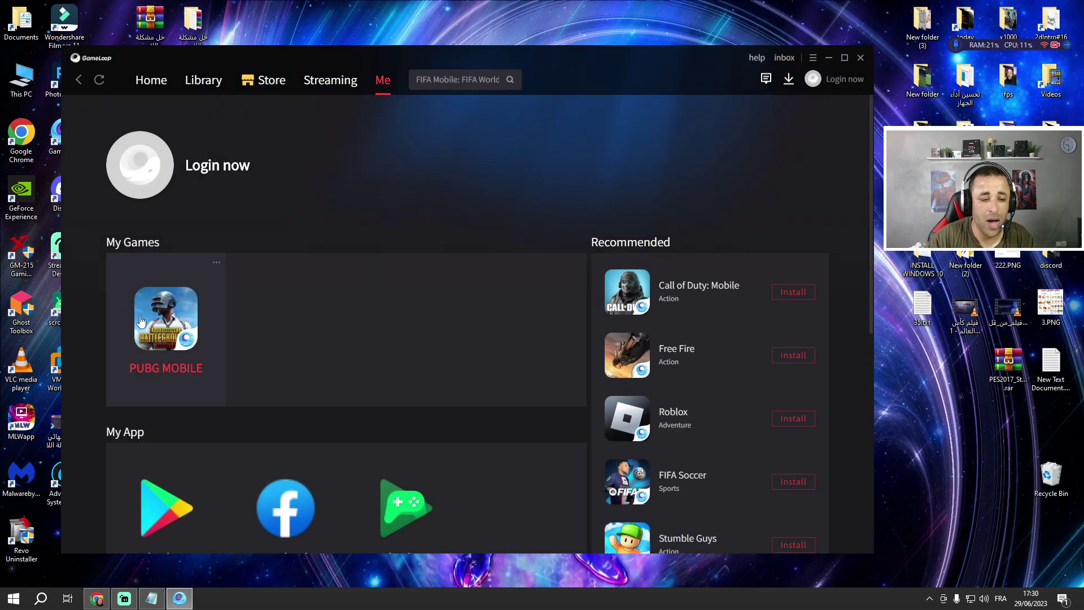
left_click(168, 520)
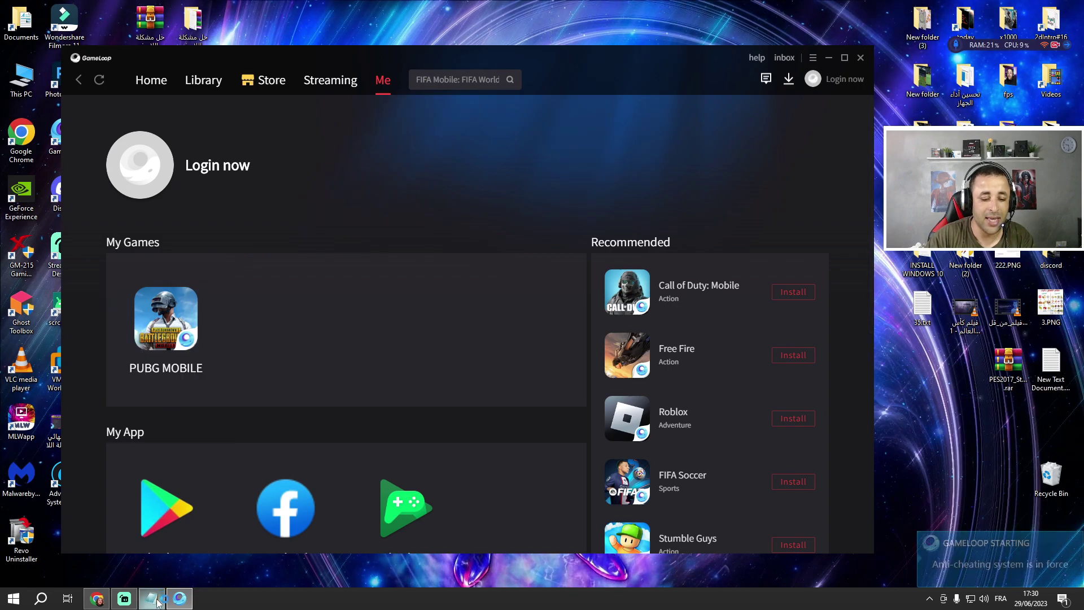
left_click(828, 57)
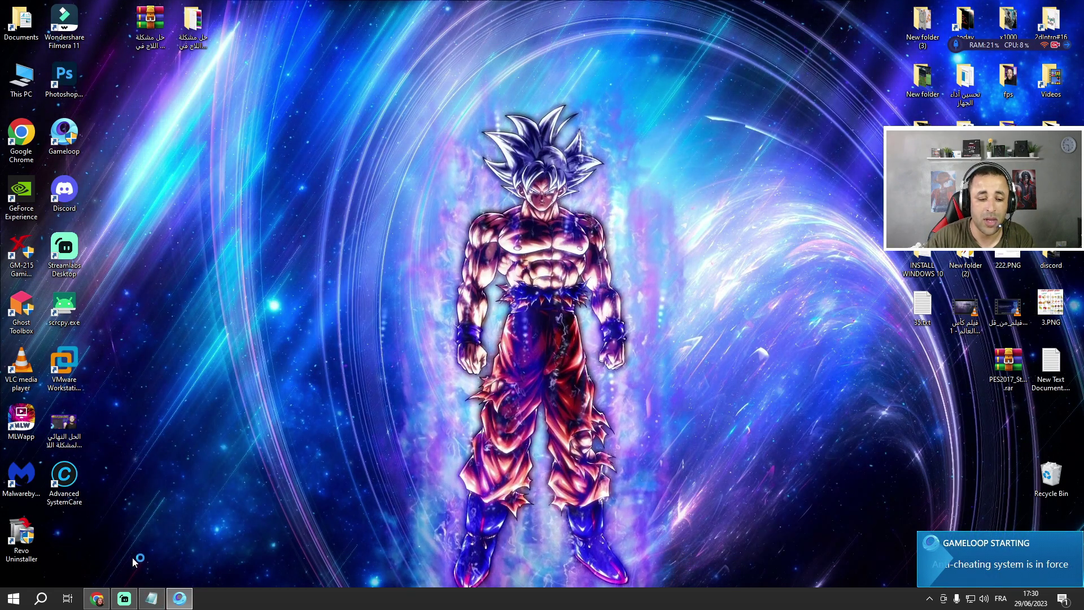
left_click(151, 598)
left_click(1045, 7)
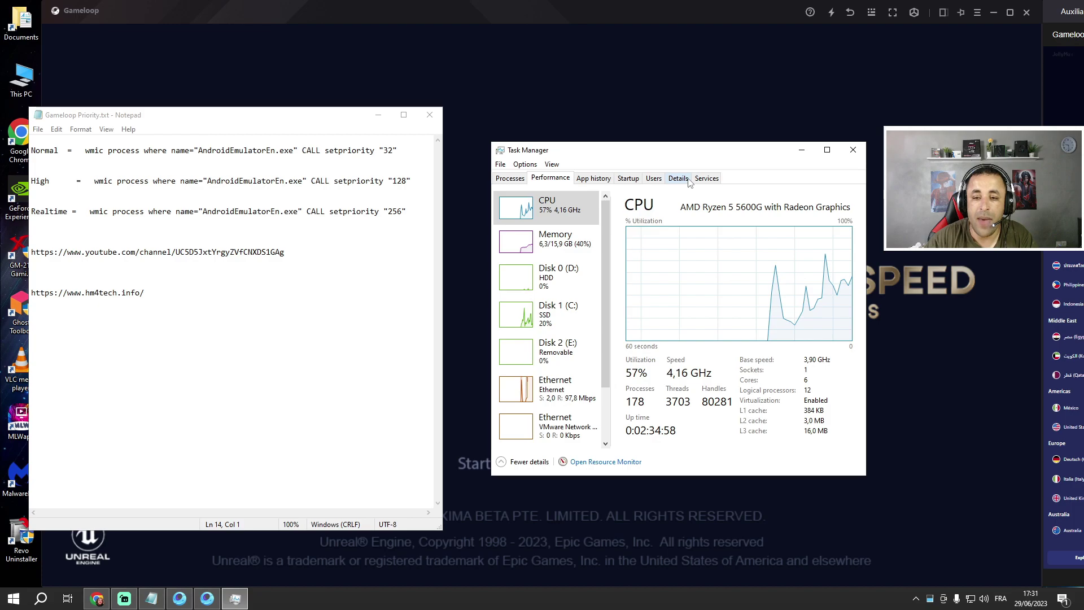
Step: Open Task Manager's process details and look through the running processes, including AndroidEmulatorEn.exe
left_click(681, 180)
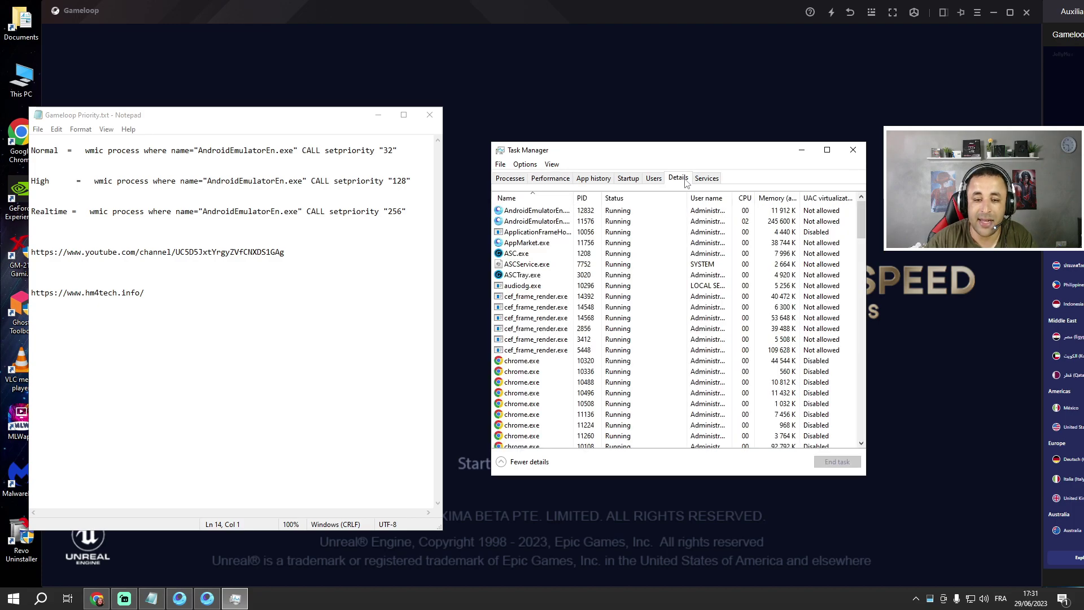
left_click(539, 213)
scroll(565, 254, "down", 3)
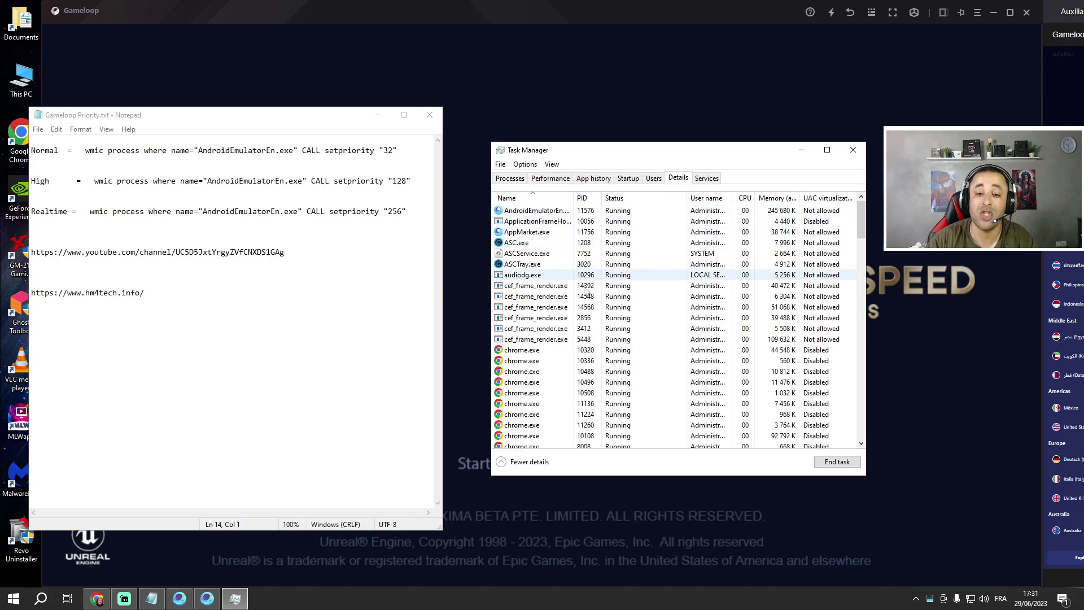
scroll(601, 322, "down", 10)
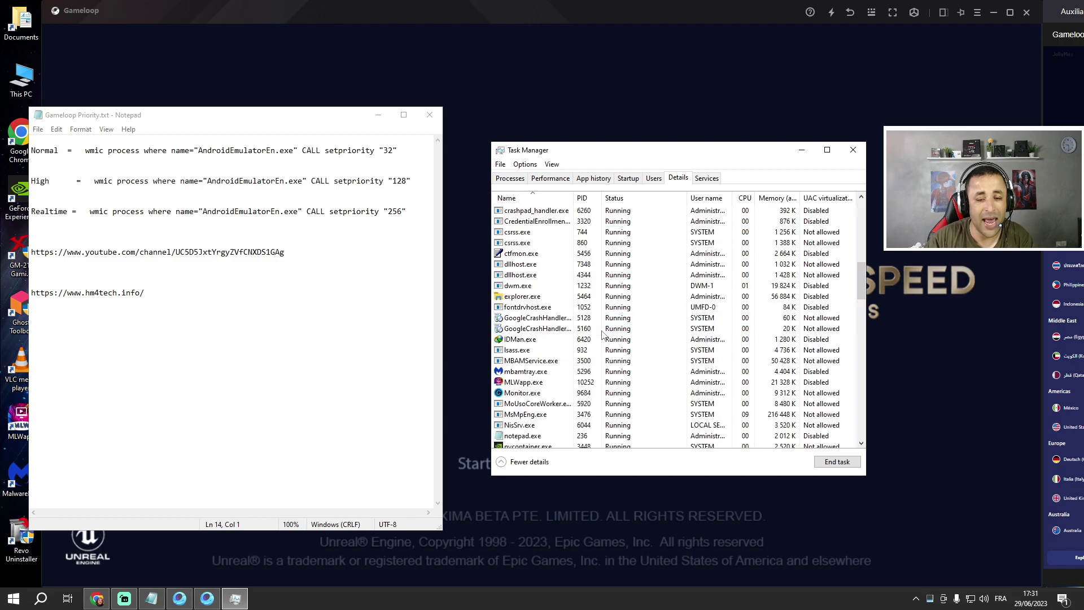
scroll(593, 335, "up", 7)
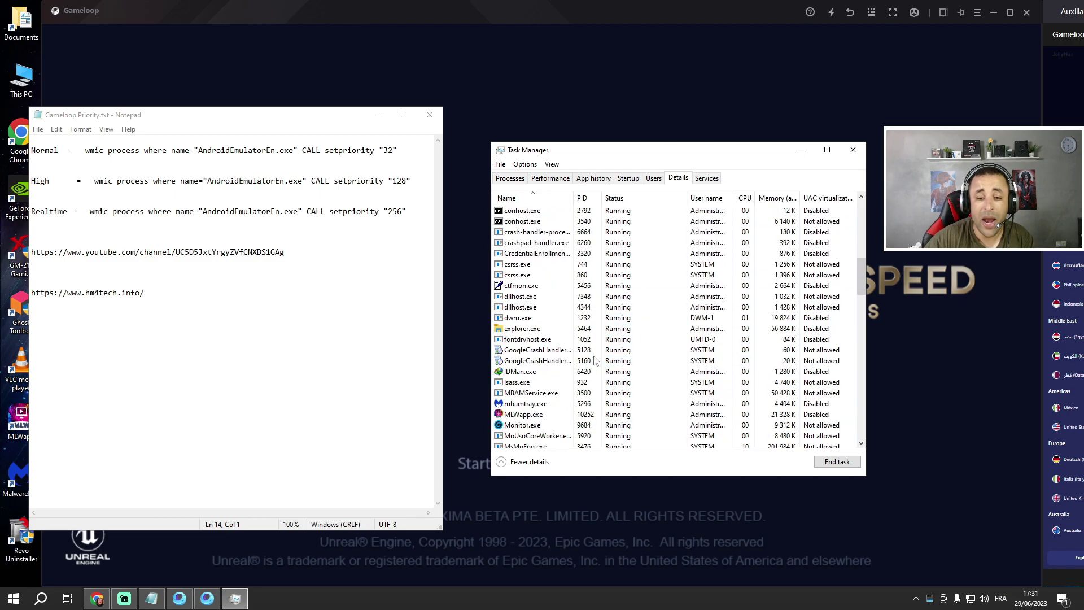
scroll(582, 362, "up", 8)
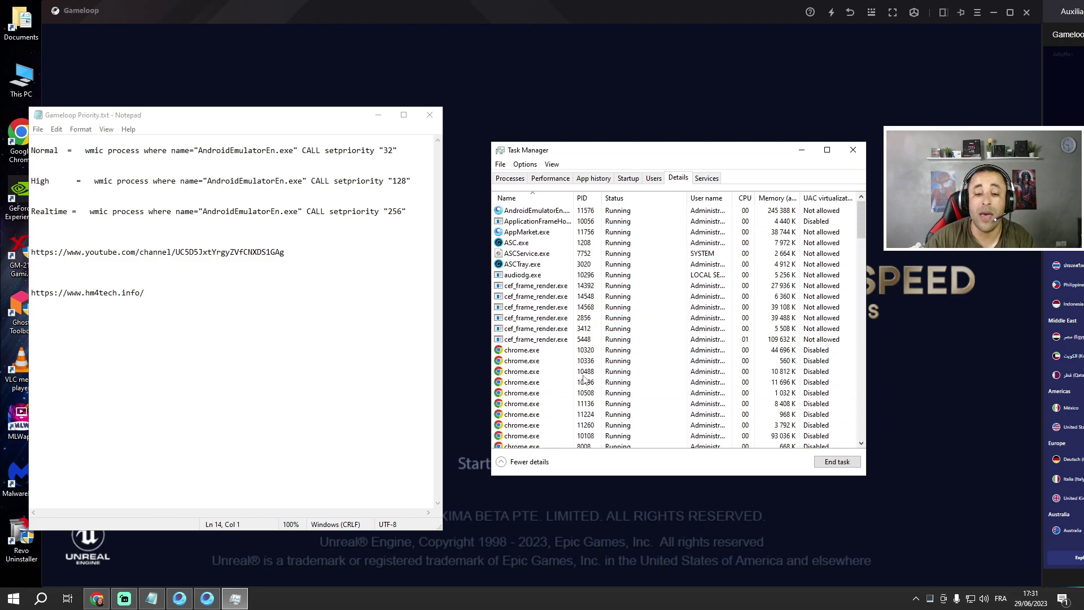
Step: Set the priority of the ASC.exe process to High and recheck its priority setting
right_click(525, 246)
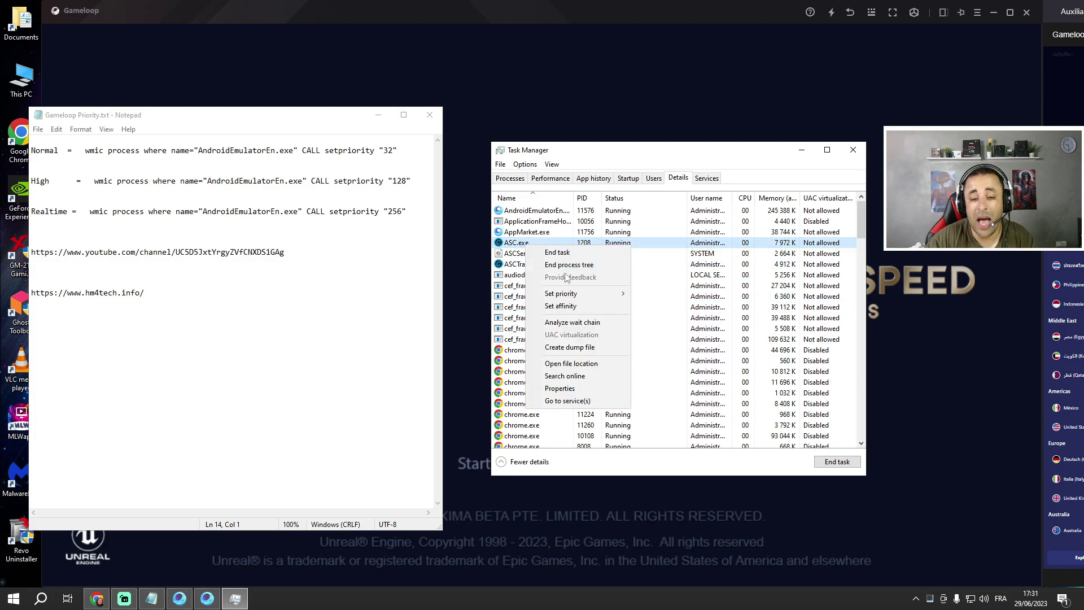
mouse_move(549, 298)
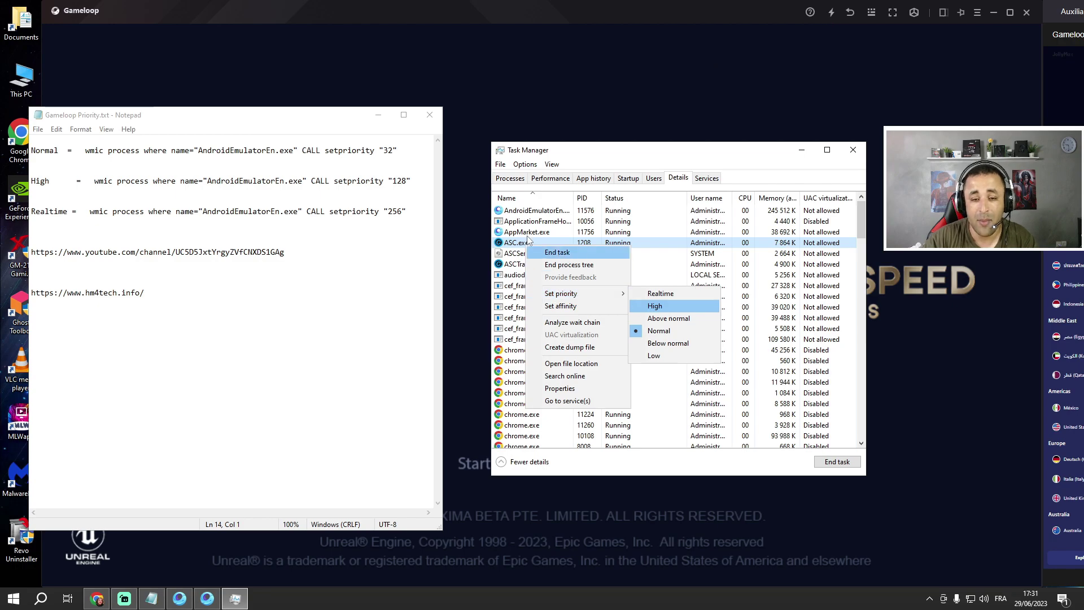
left_click(655, 307)
left_click(553, 317)
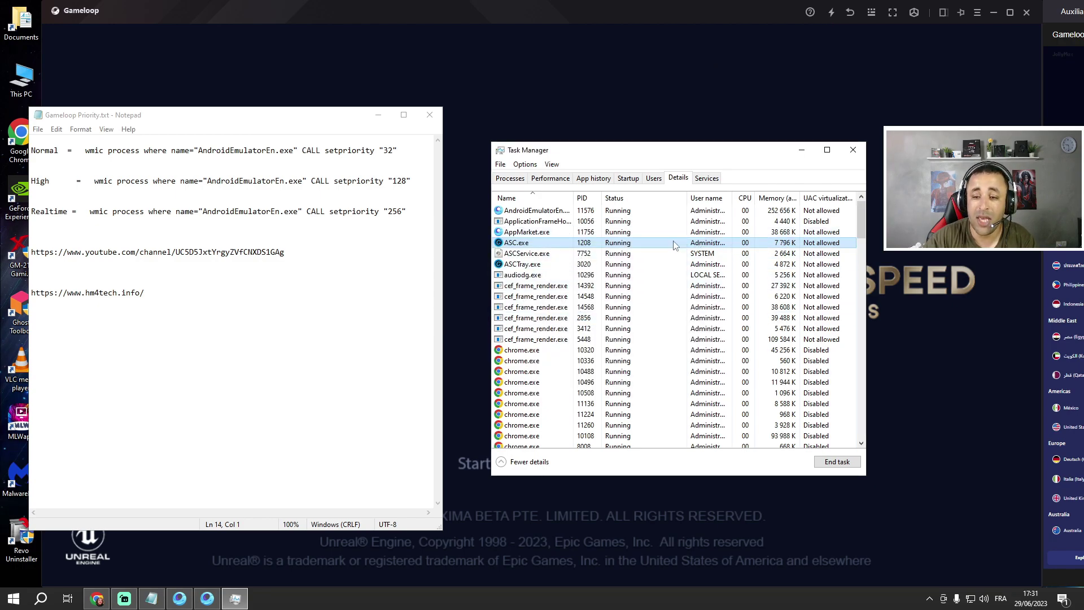
right_click(598, 244)
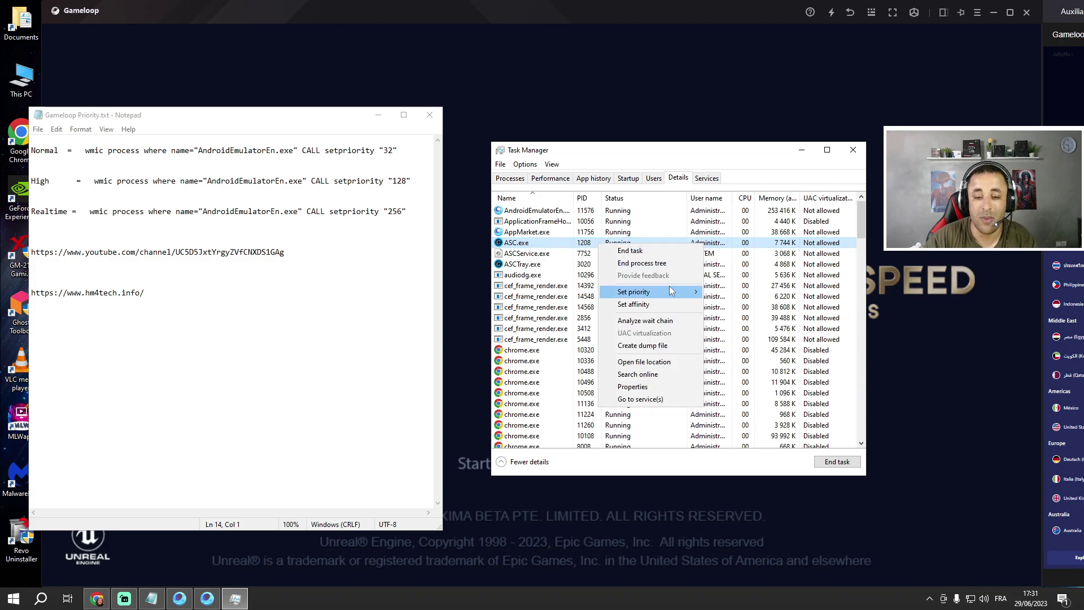
mouse_move(671, 292)
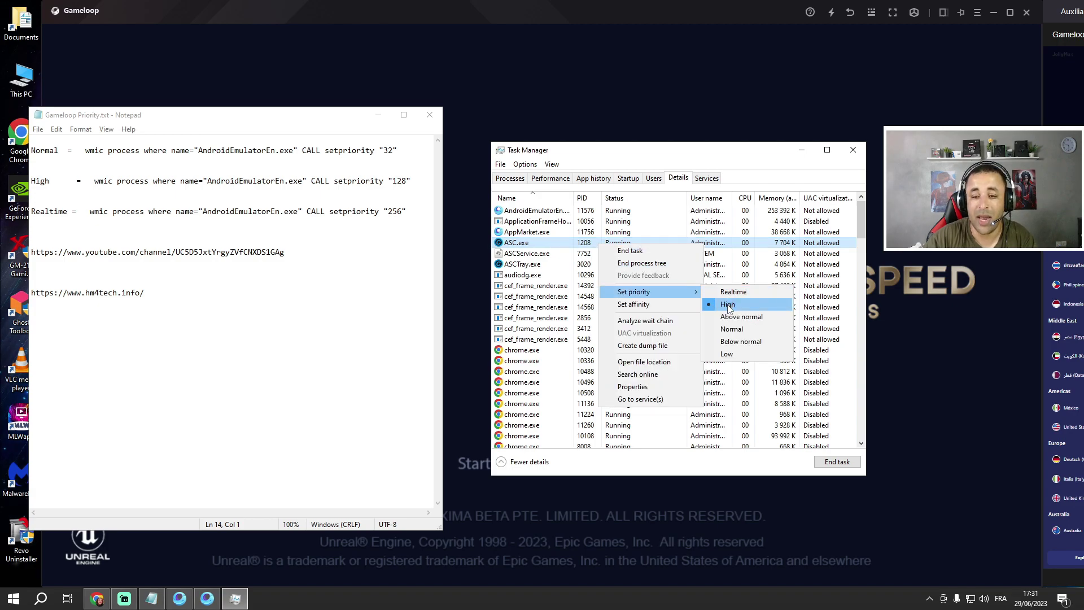
left_click(588, 248)
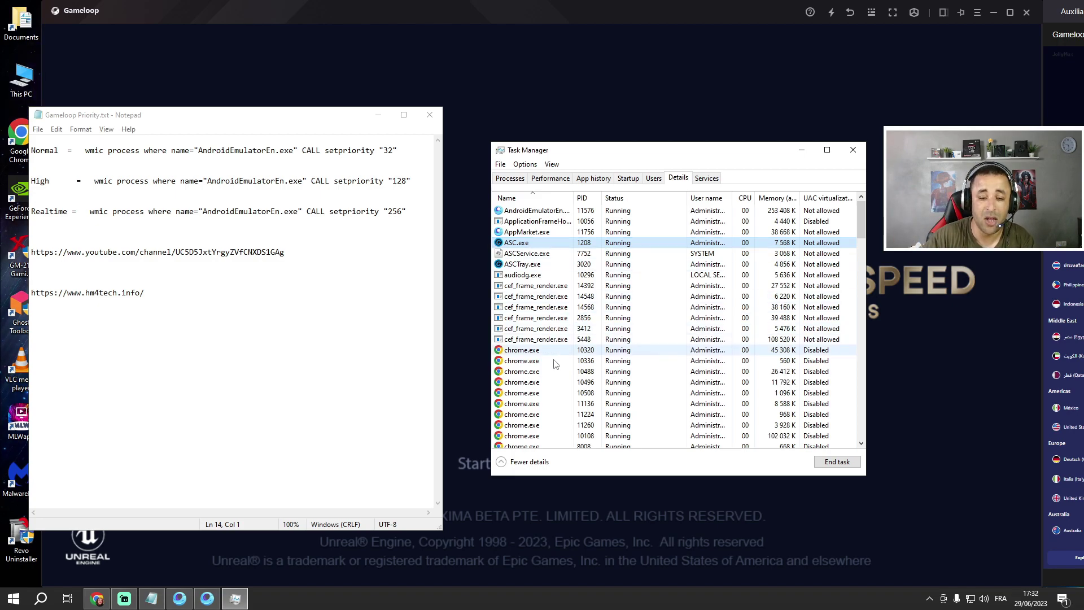
Step: Set the priority of the MLWapp.exe process to High and confirm the change
scroll(632, 350, "down", 10)
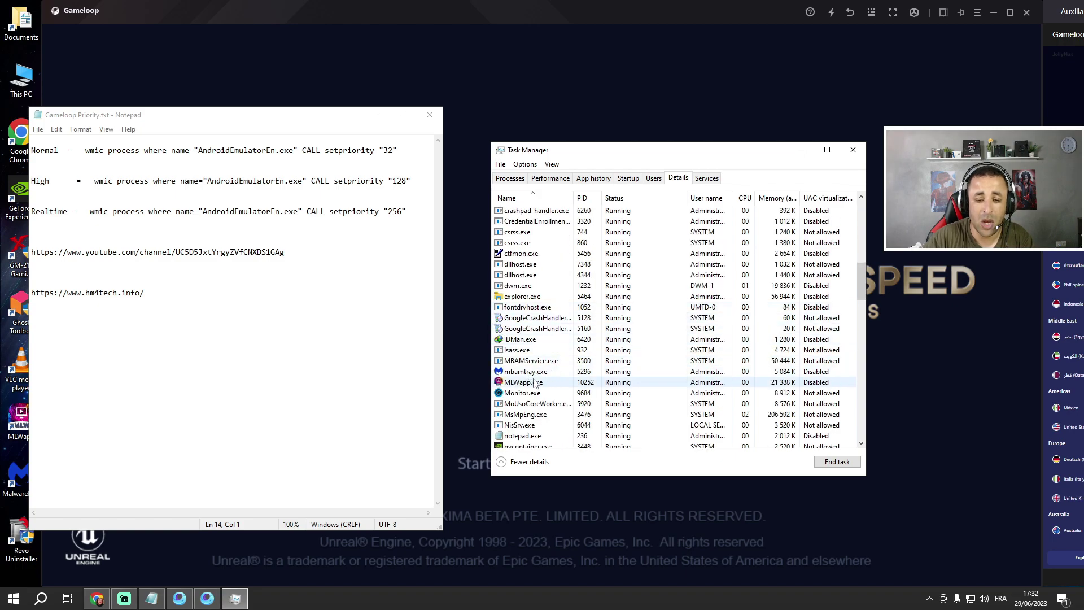
right_click(522, 383)
mouse_move(590, 430)
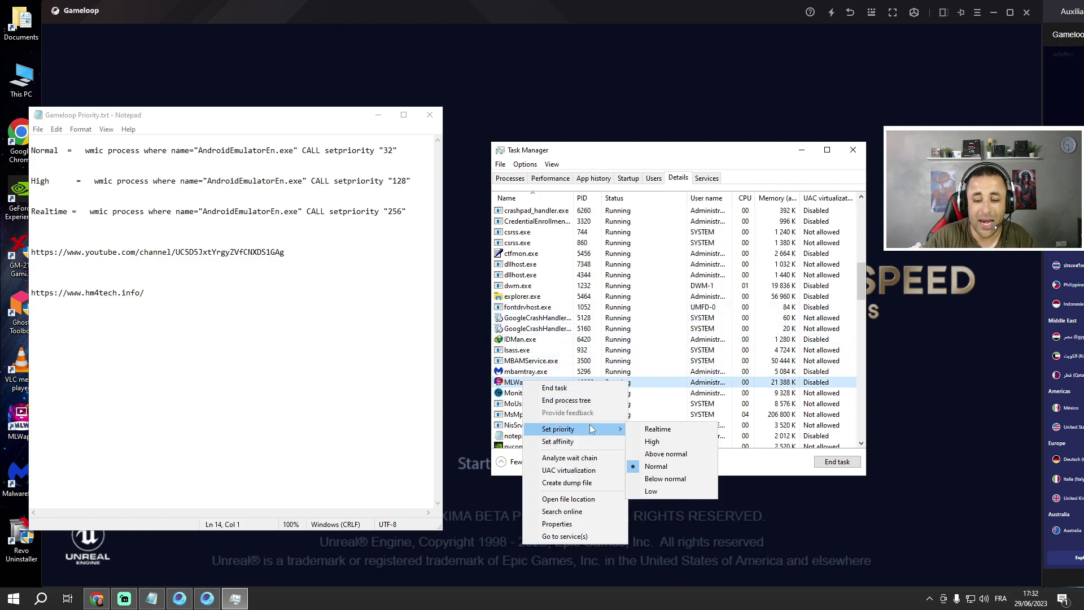
left_click(654, 442)
left_click(553, 315)
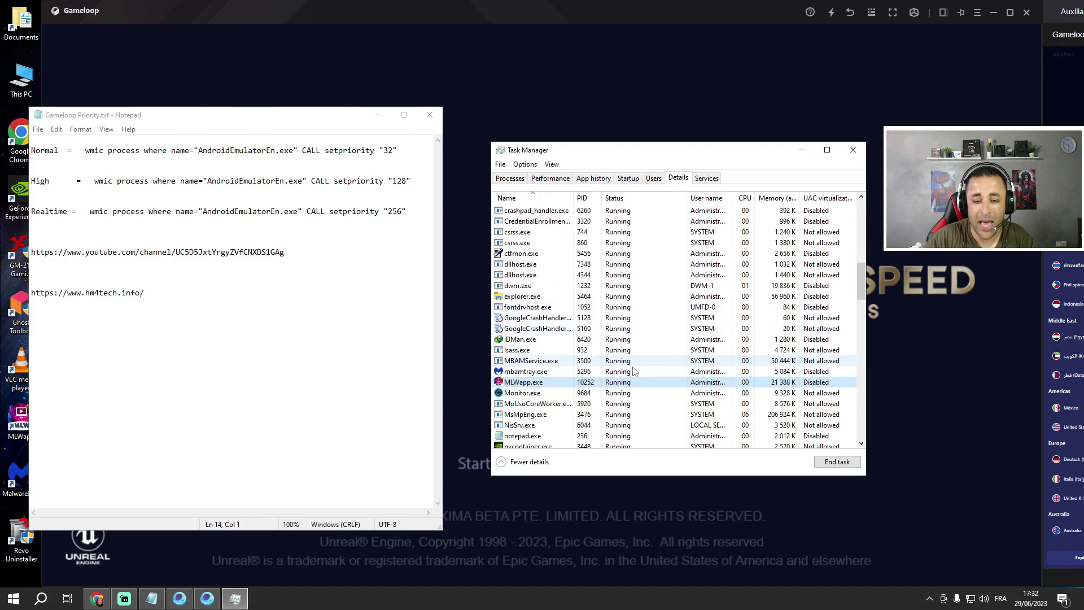
Step: Try to change the priority of the AndroidEmulatorEn.exe process to High in Task Manager
scroll(600, 355, "up", 10)
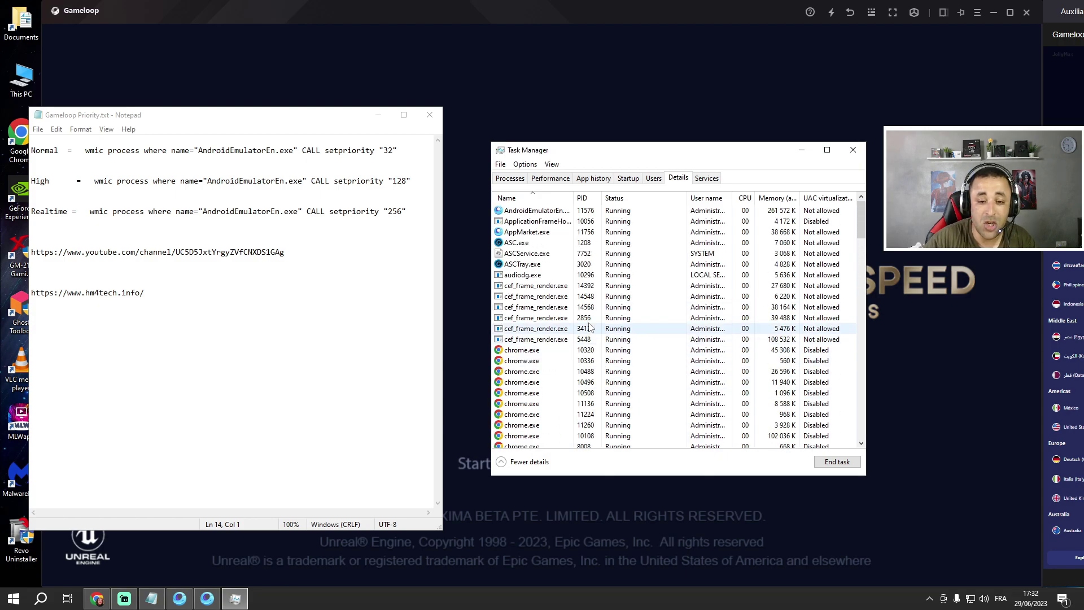
left_click(546, 233)
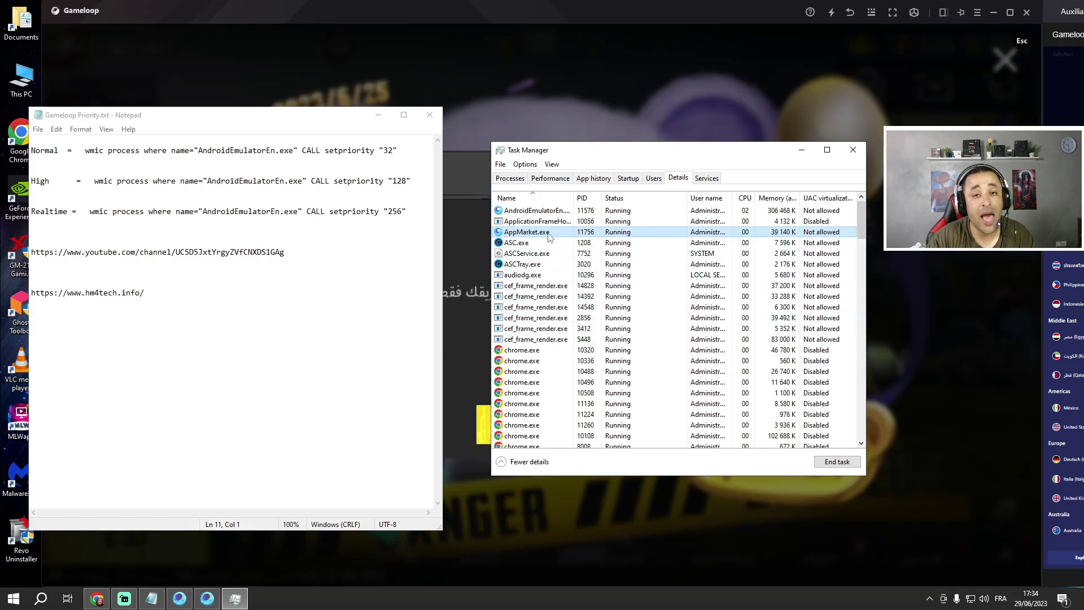
left_click(552, 212)
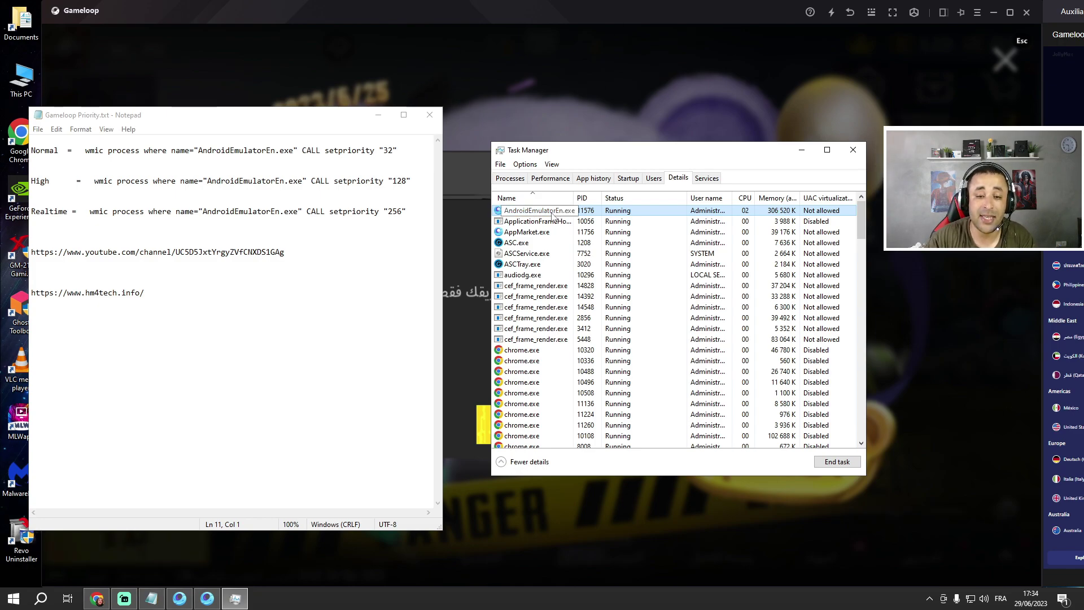
right_click(542, 213)
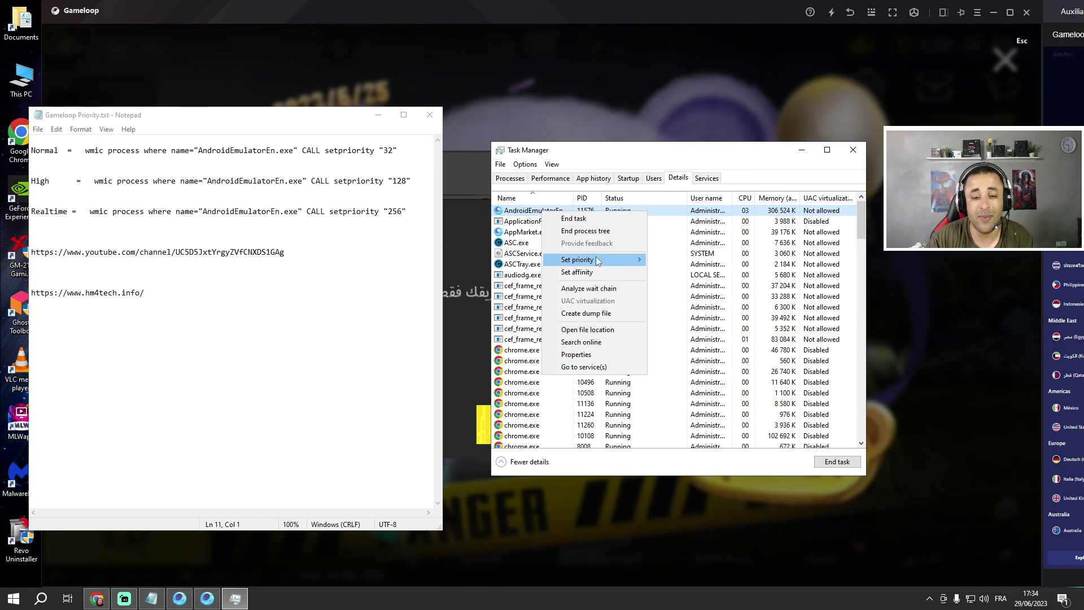
mouse_move(595, 259)
left_click(672, 272)
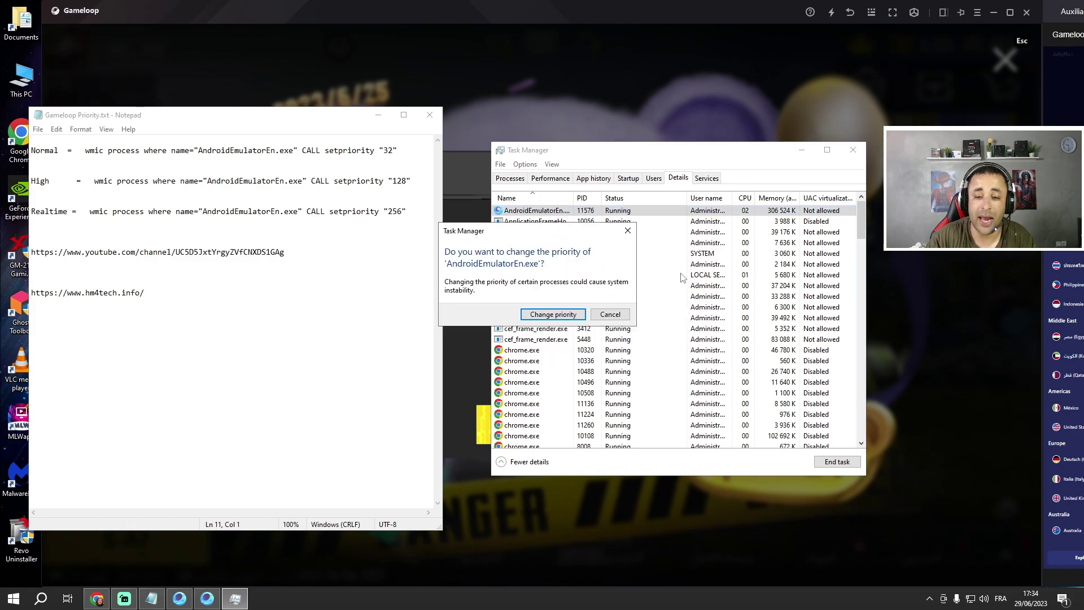
left_click(574, 318)
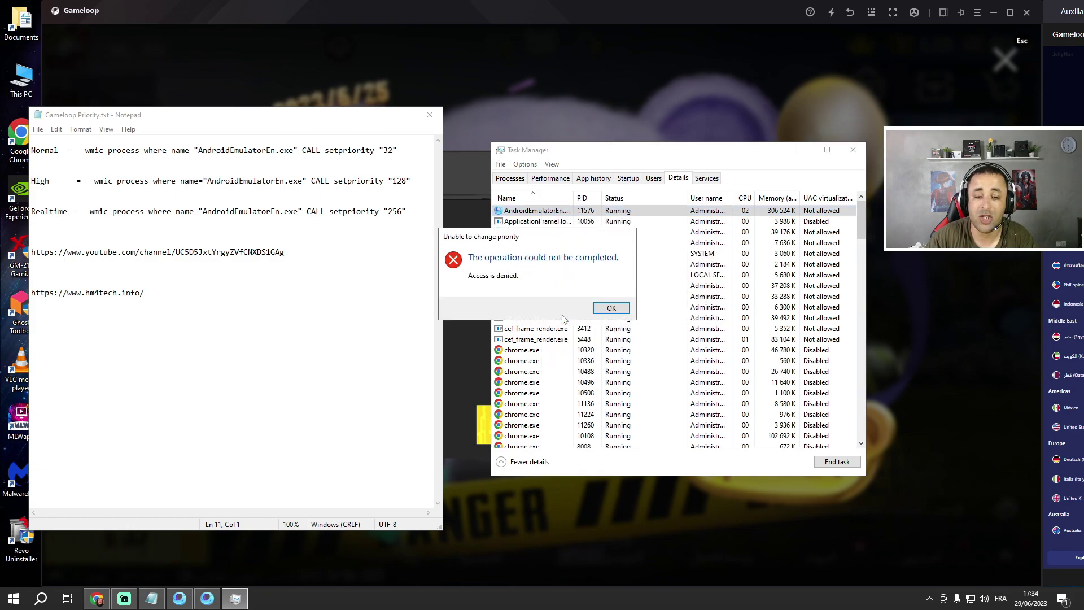
Step: Dismiss the priority error and recheck the priority setting of the AndroidEmulatorEn.exe process
left_click(615, 309)
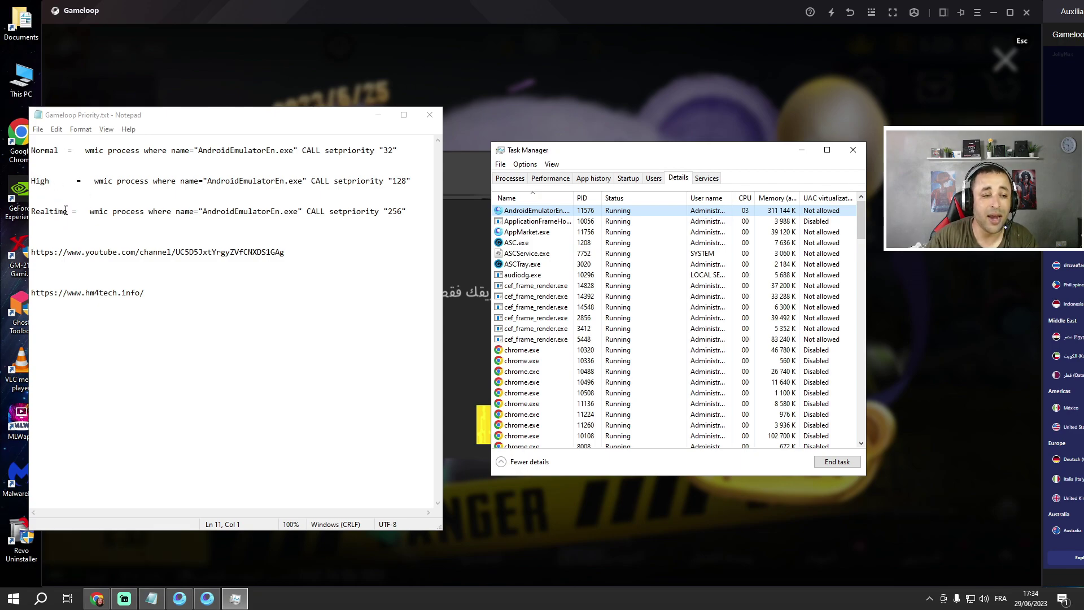
right_click(551, 211)
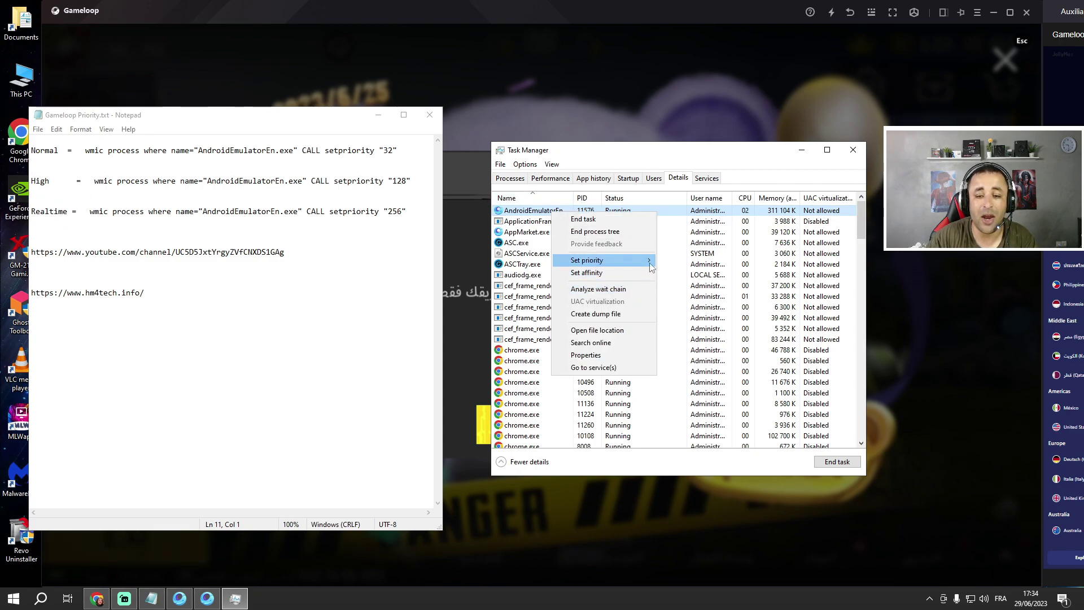
left_click(620, 155)
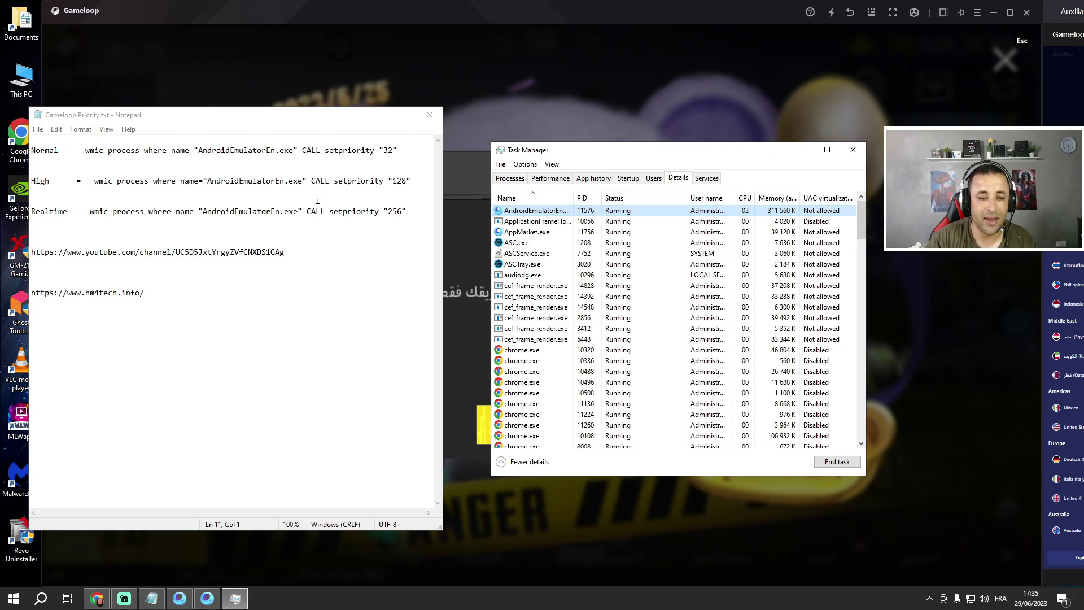
Step: Copy the High priority wmic command for AndroidEmulatorEn.exe from the Gameloop Priority.txt notes
left_click_drag(96, 181, 410, 178)
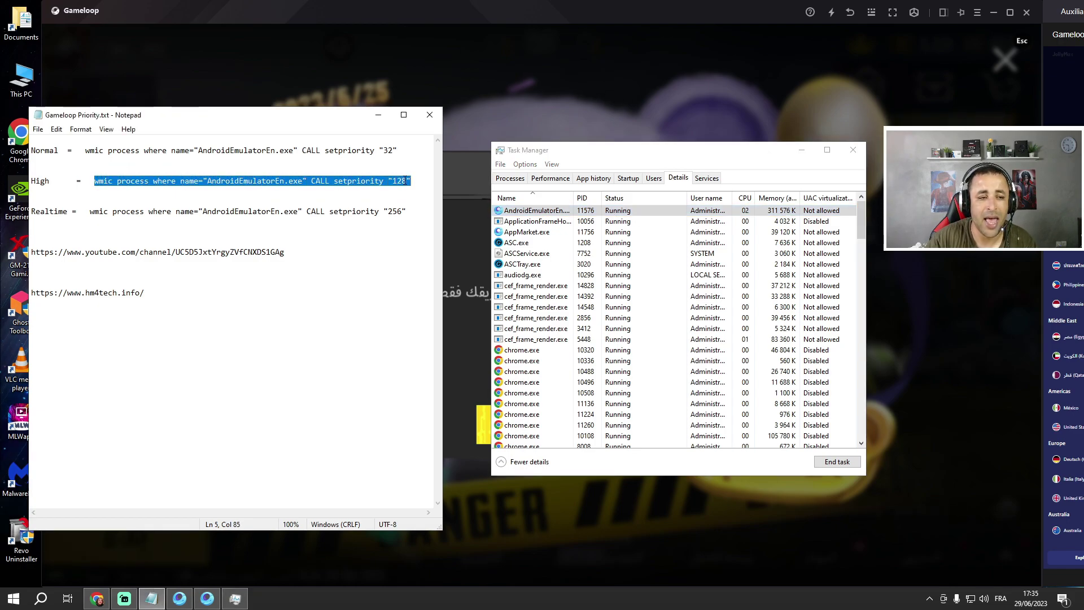
right_click(405, 177)
left_click(442, 212)
right_click(396, 182)
left_click(433, 219)
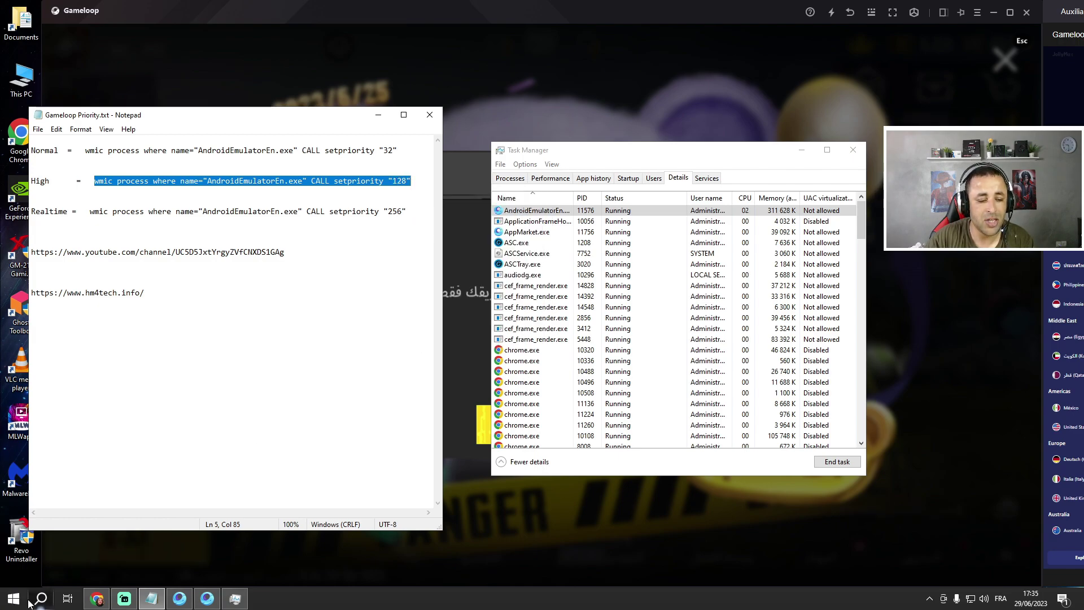
Step: Run the copied command wmic process where name="AndroidEmulatorEn.exe" CALL setpriority "128" in Command Prompt as administrator
left_click(30, 603)
type("cm")
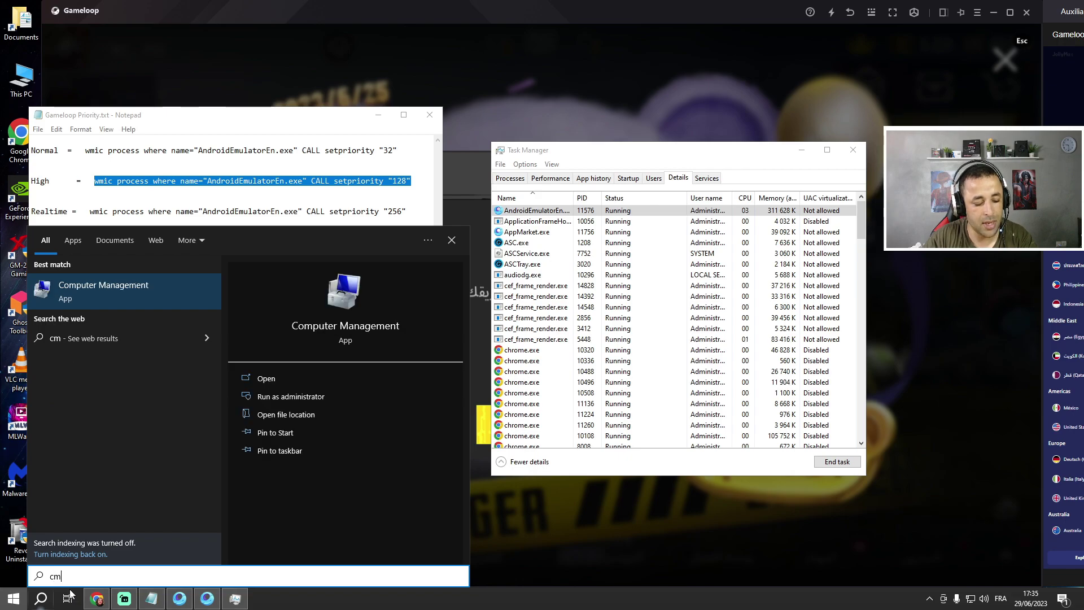
type("d")
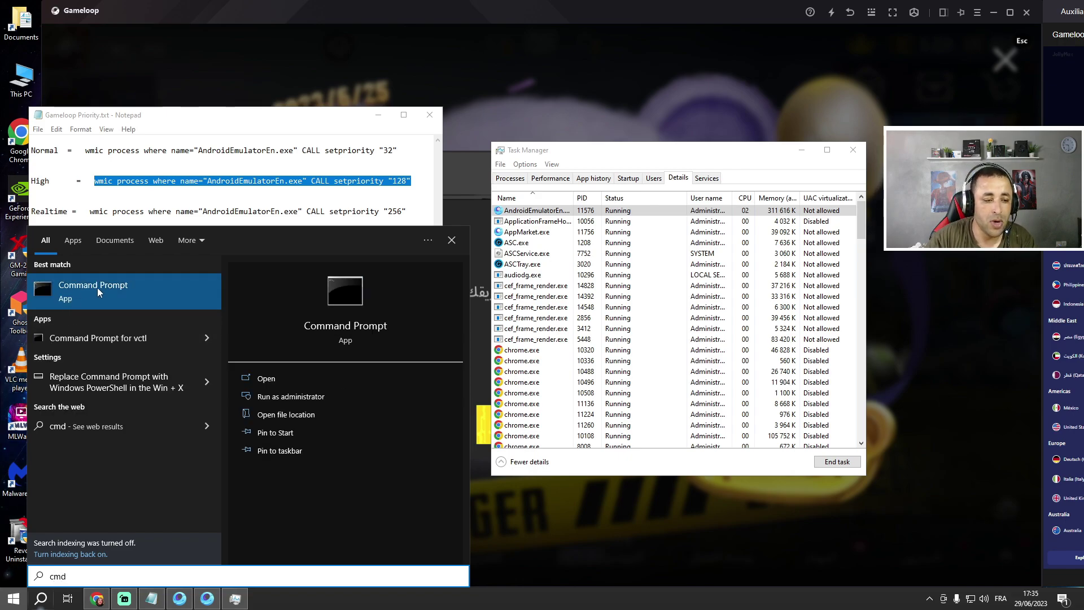
right_click(98, 287)
left_click(145, 300)
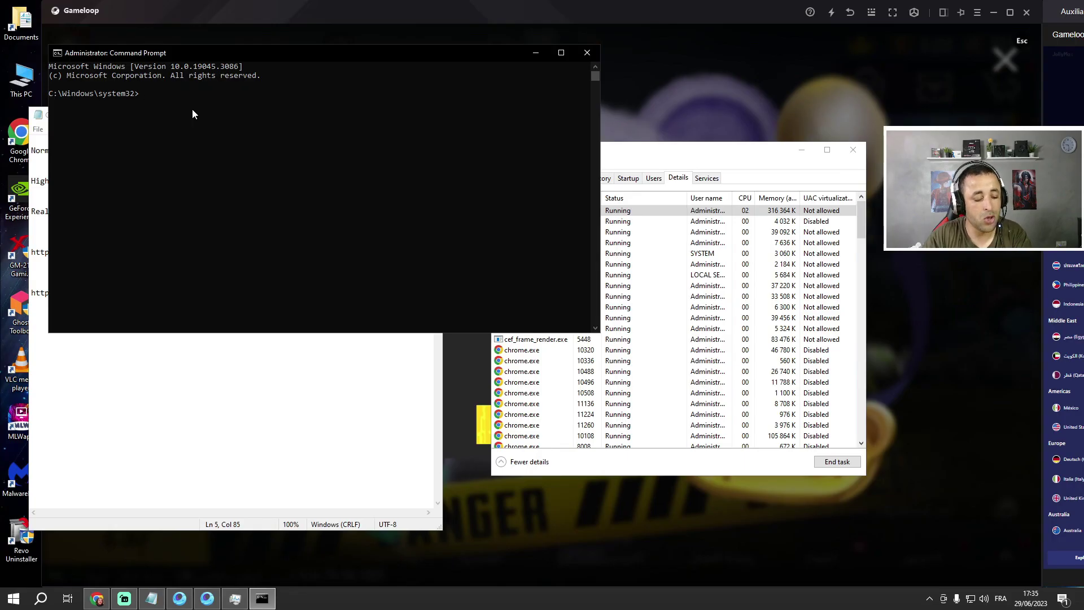
key("ctrl+v")
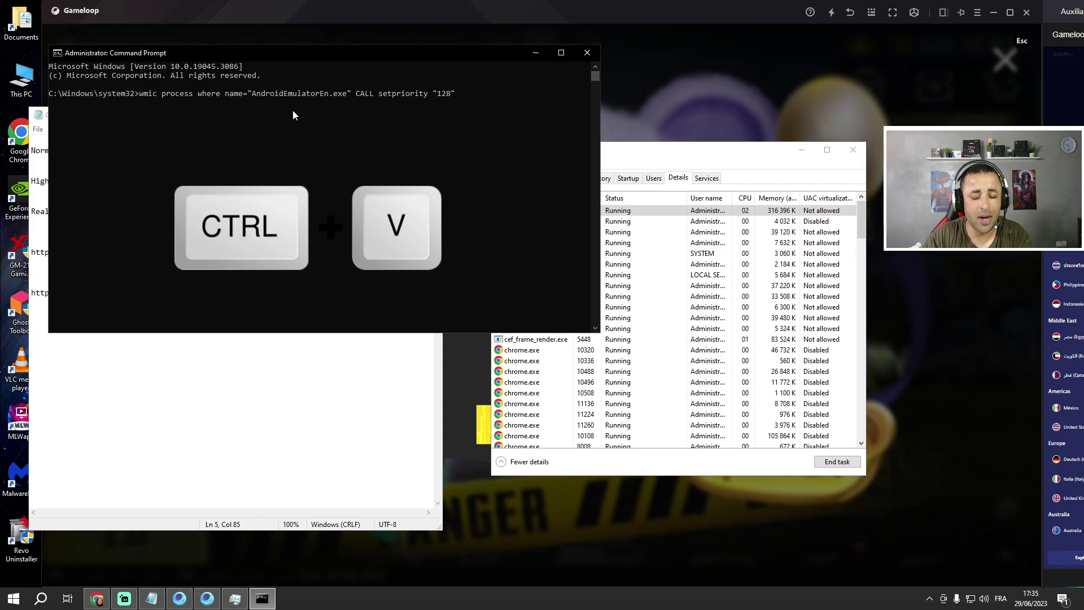
key("Return")
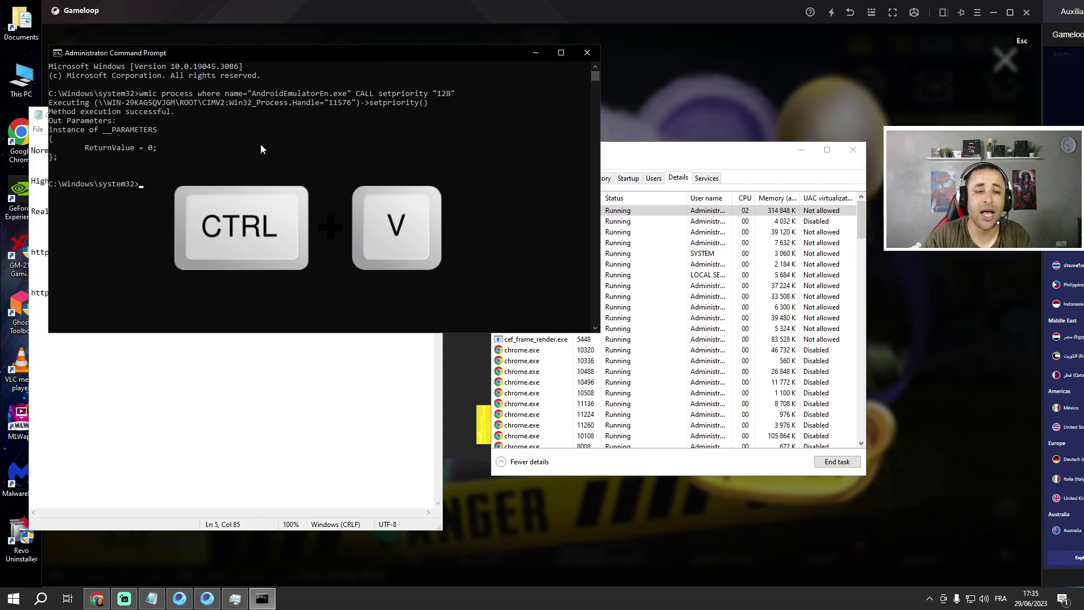
Step: Close Command Prompt and the notes, check AndroidEmulatorEn.exe's priority in Task Manager, and minimise Task Manager
left_click(587, 54)
left_click(433, 115)
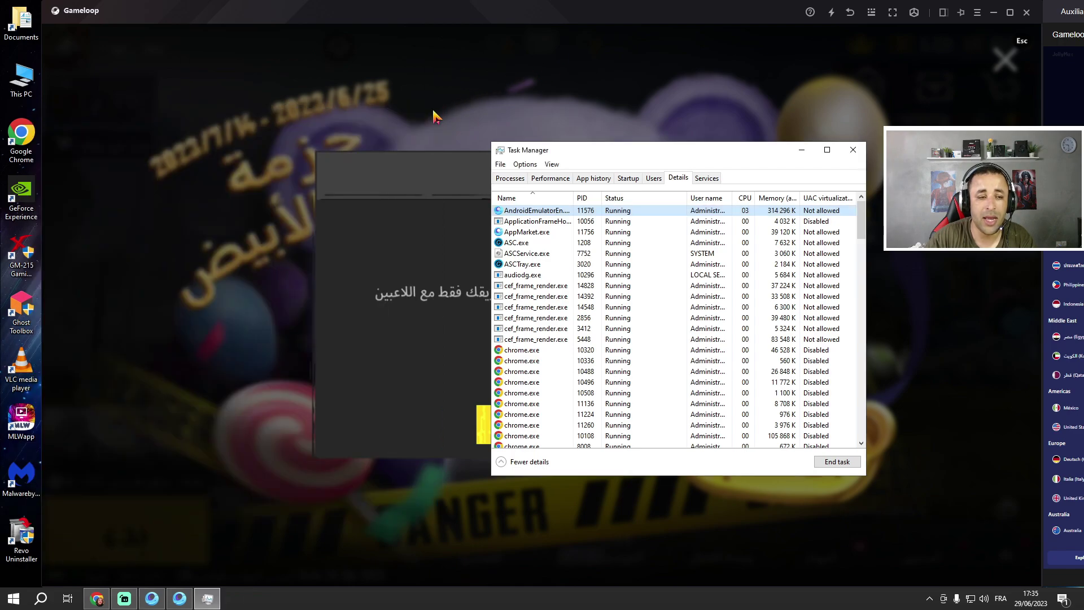
right_click(558, 213)
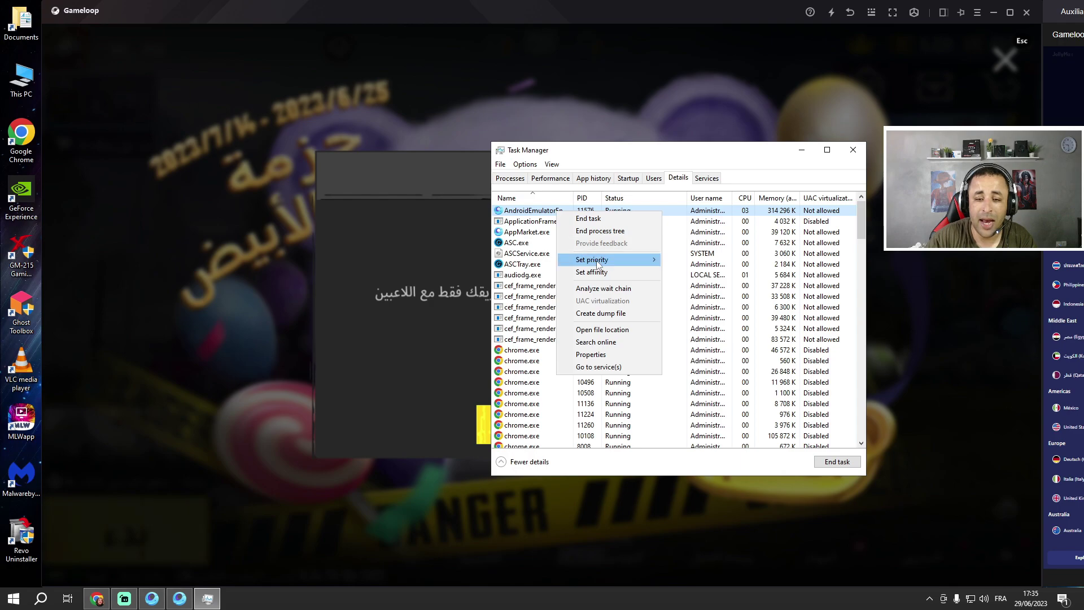
mouse_move(621, 260)
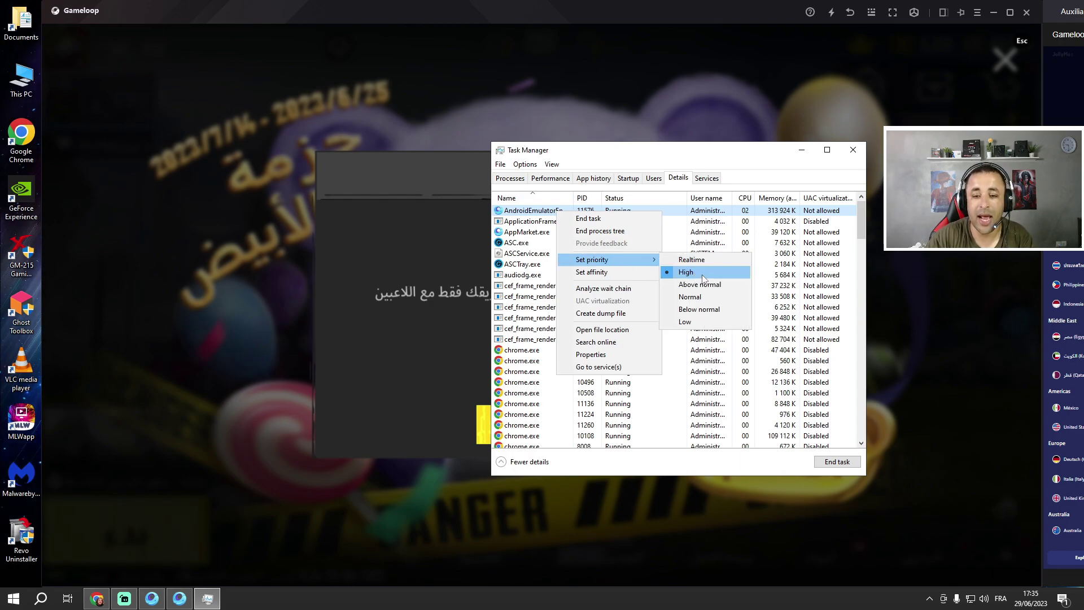
left_click(206, 603)
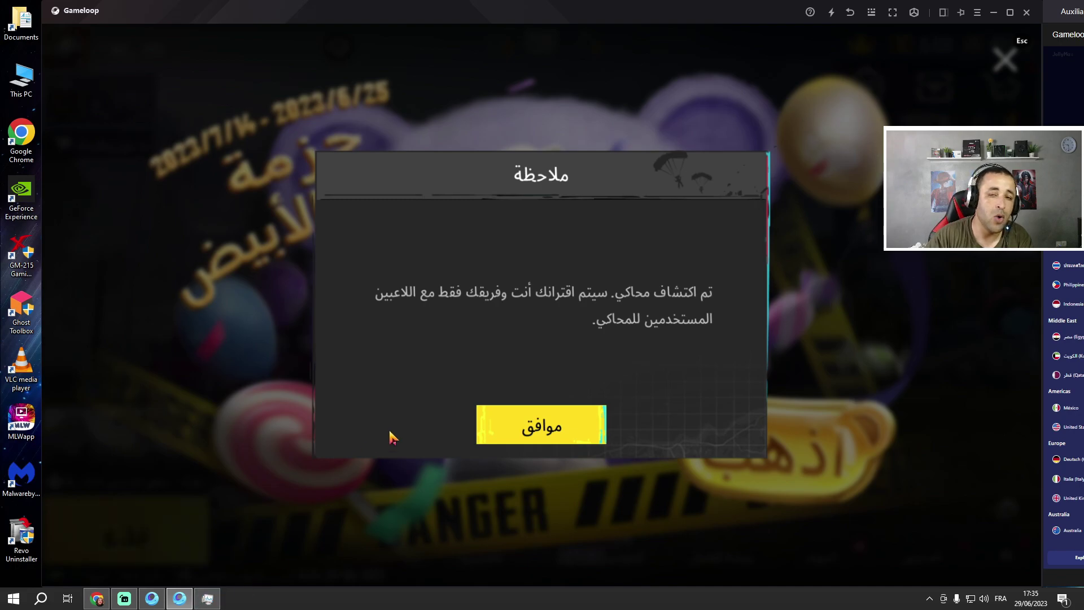
Step: Dismiss the emulator notice and the event pages in PUBG Mobile to return to the lobby
left_click(558, 424)
left_click(1004, 61)
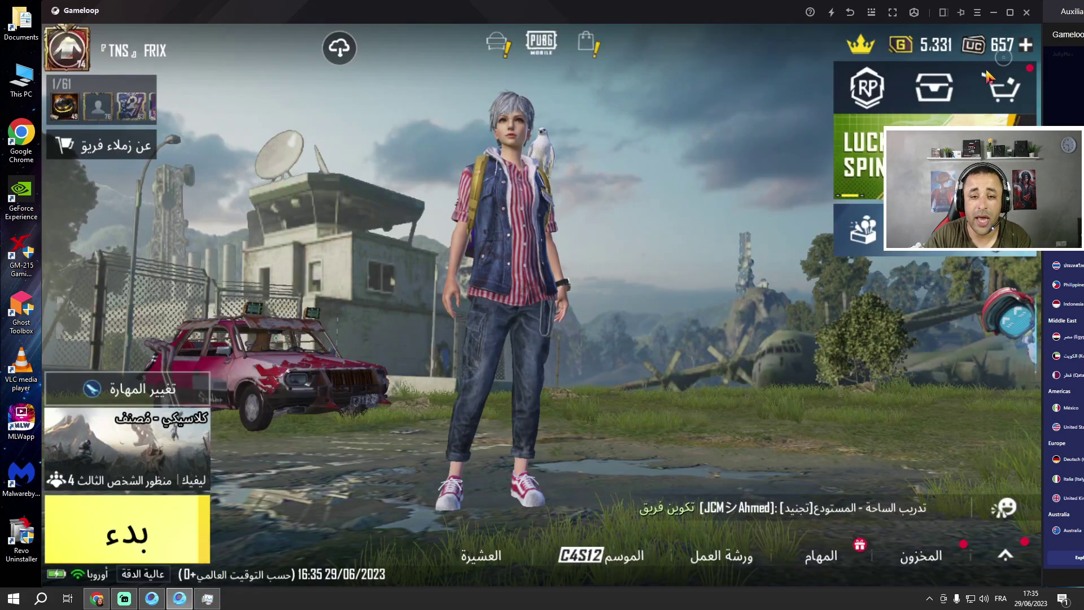
left_click(830, 138)
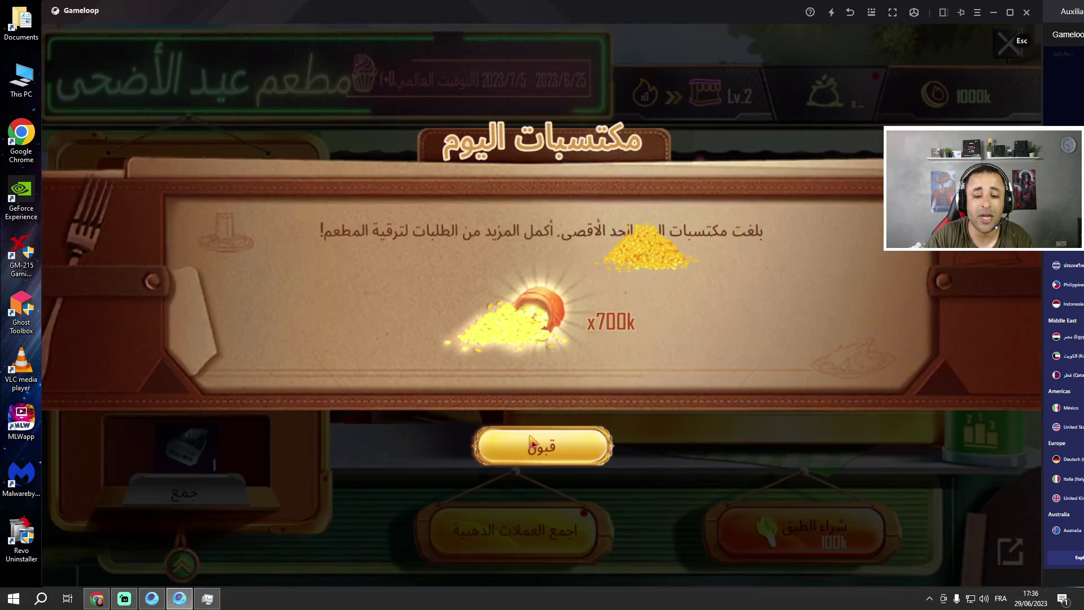
left_click(1006, 45)
left_click(1007, 44)
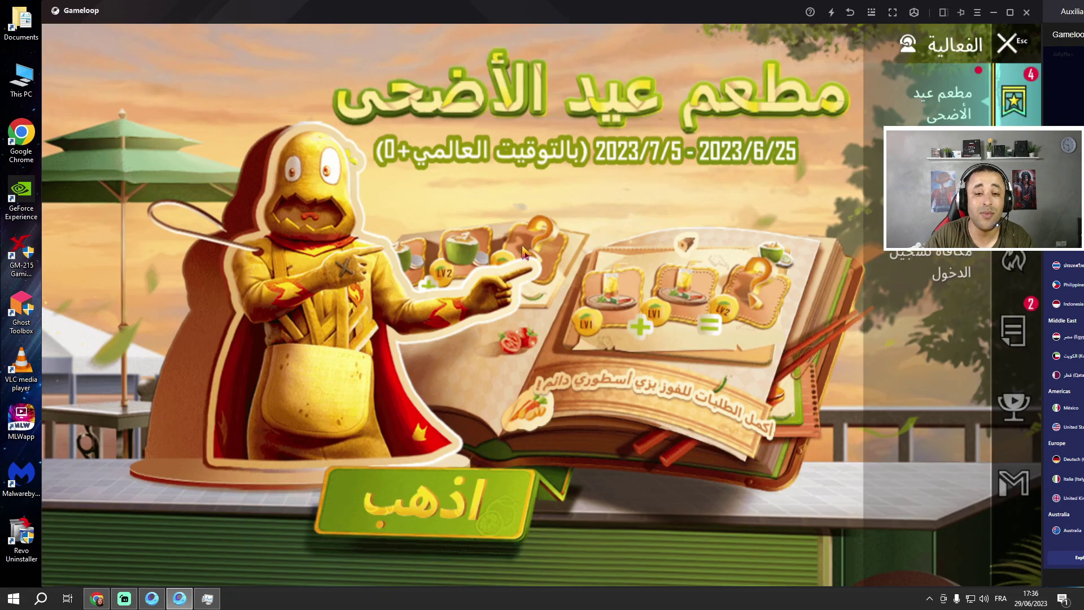
left_click(1008, 44)
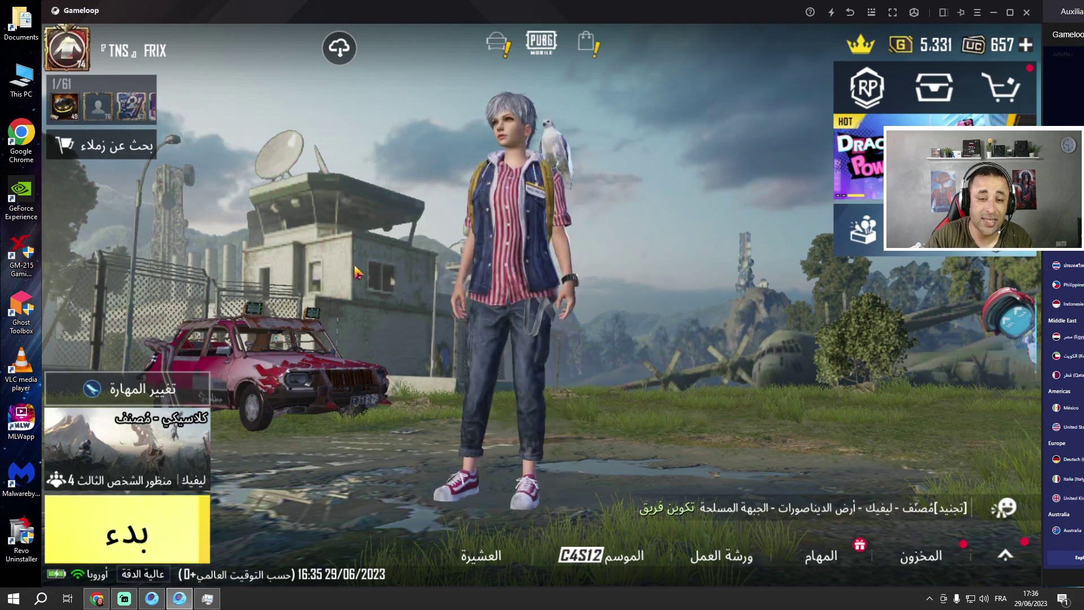
Step: Minimise Gameloop and refresh the Windows desktop several times
left_click(995, 12)
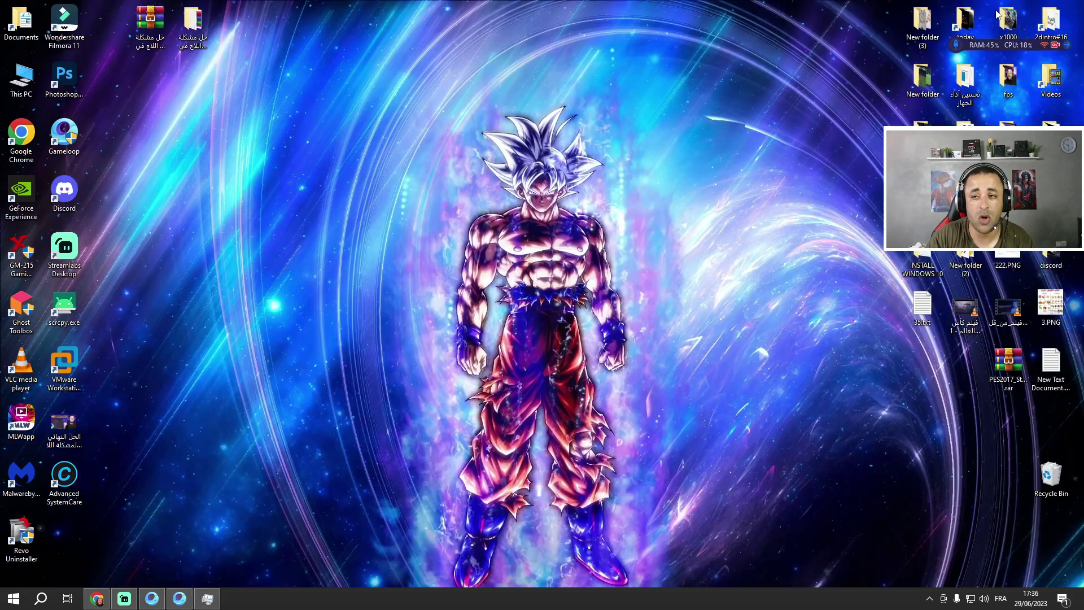
right_click(358, 112)
left_click(394, 147)
right_click(315, 136)
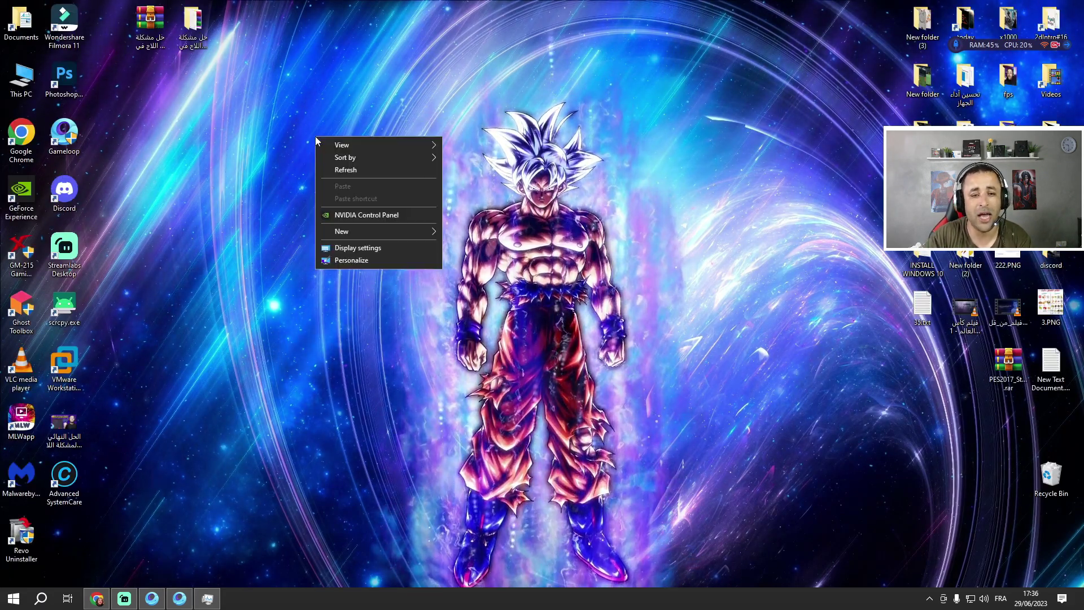
left_click(354, 169)
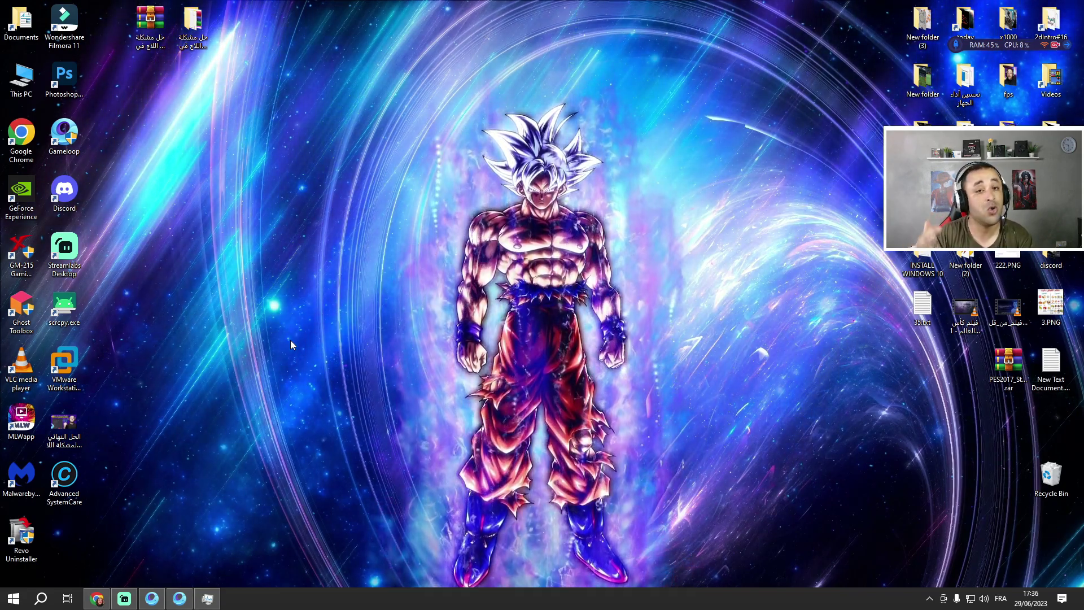
right_click(227, 248)
left_click(279, 283)
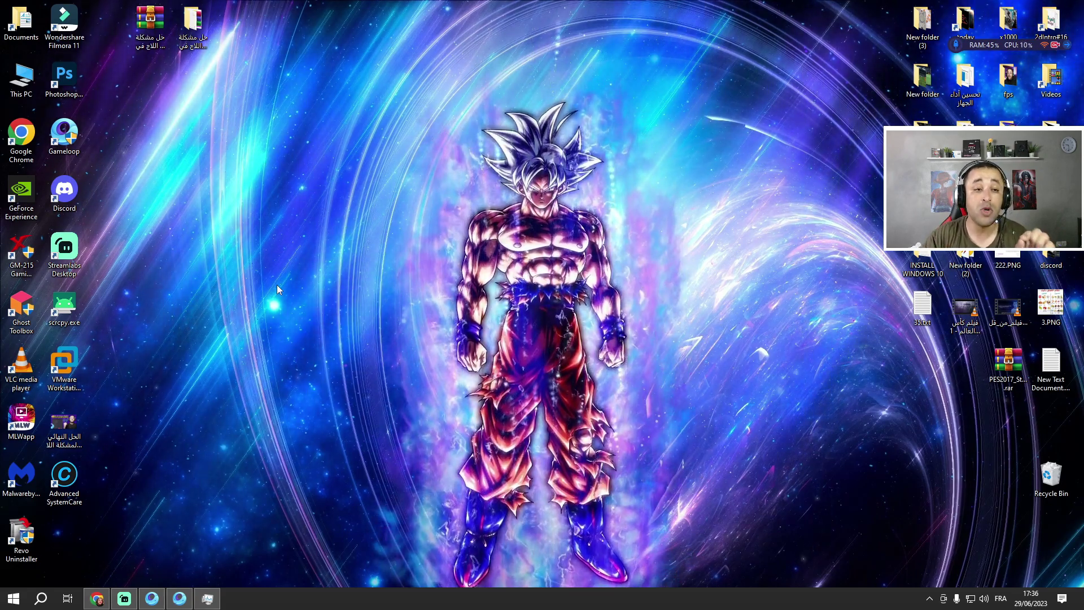
Step: Open ParkControl to check the active power profile and CPU core status, close it and refresh the desktop
left_click(929, 599)
left_click(964, 555)
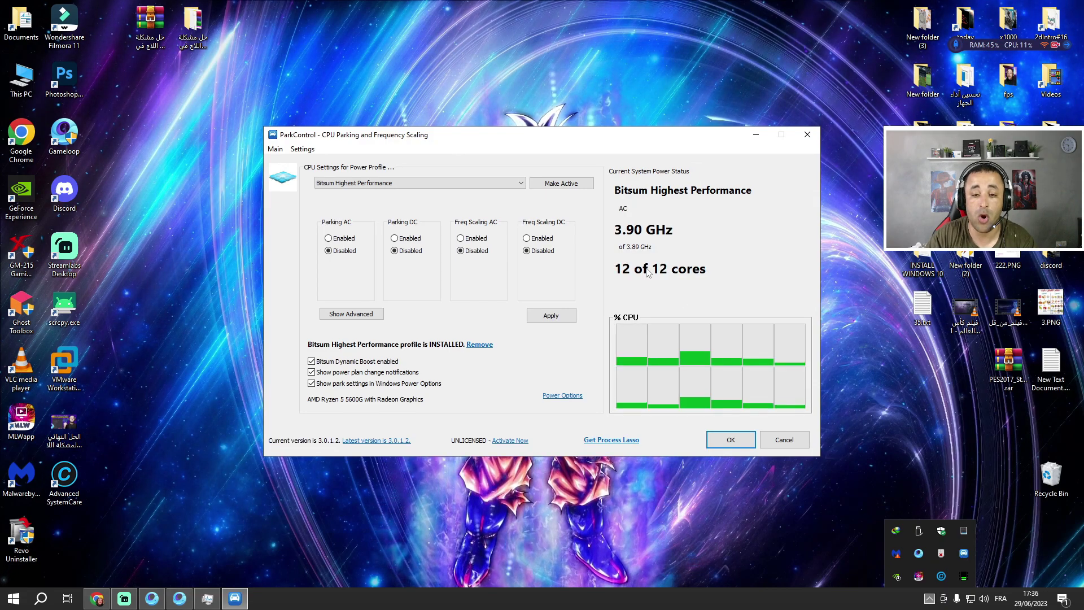
left_click(650, 274)
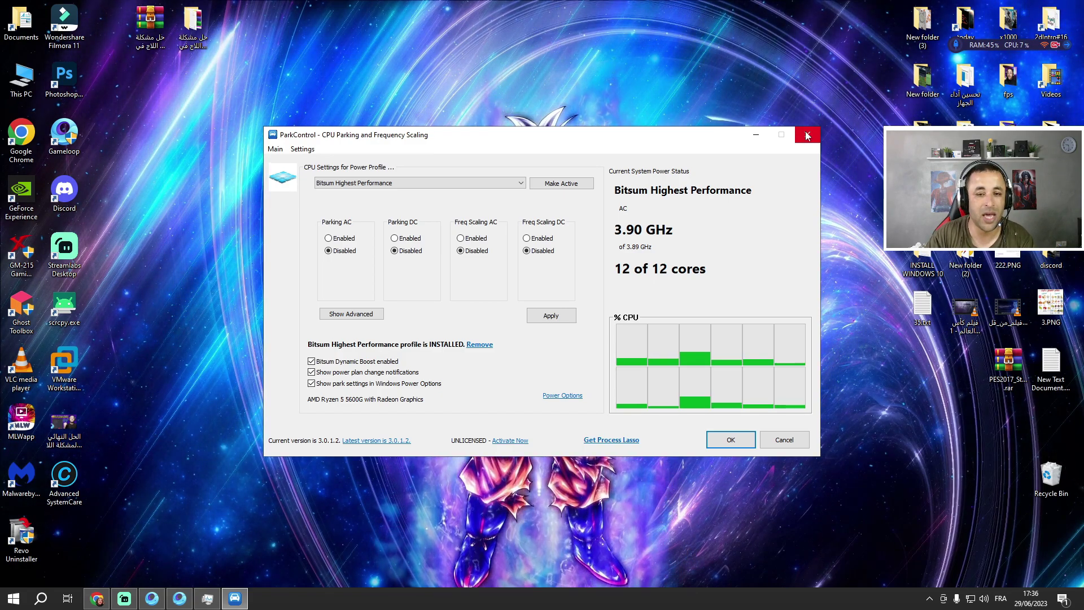
left_click(806, 135)
right_click(420, 96)
left_click(492, 131)
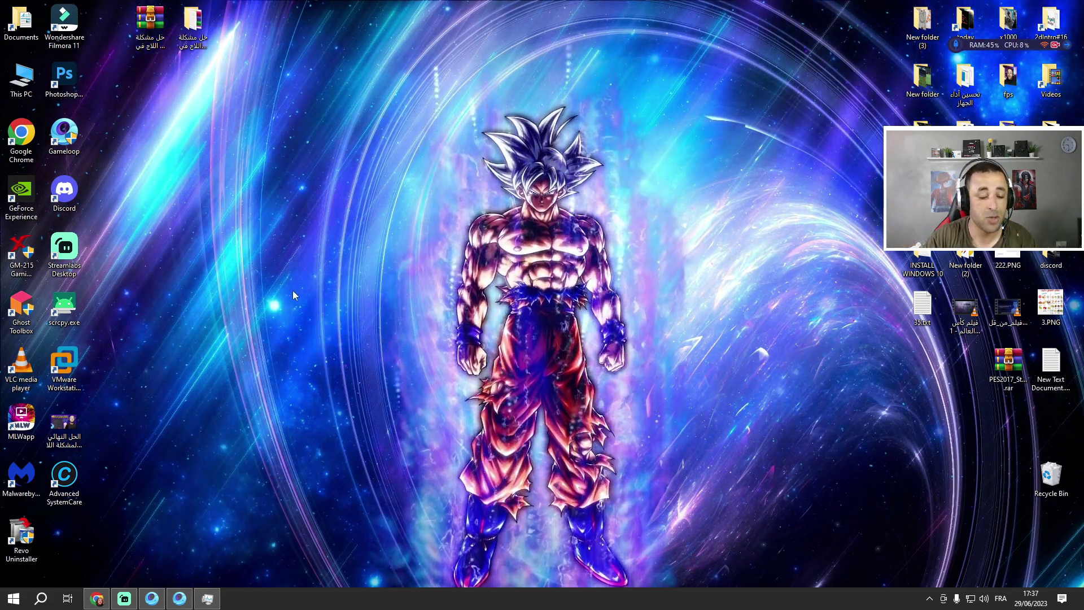
Step: Switch back to Gameloop and look through the game's downloaded and removable resource packs, leaving them as they are
left_click(179, 600)
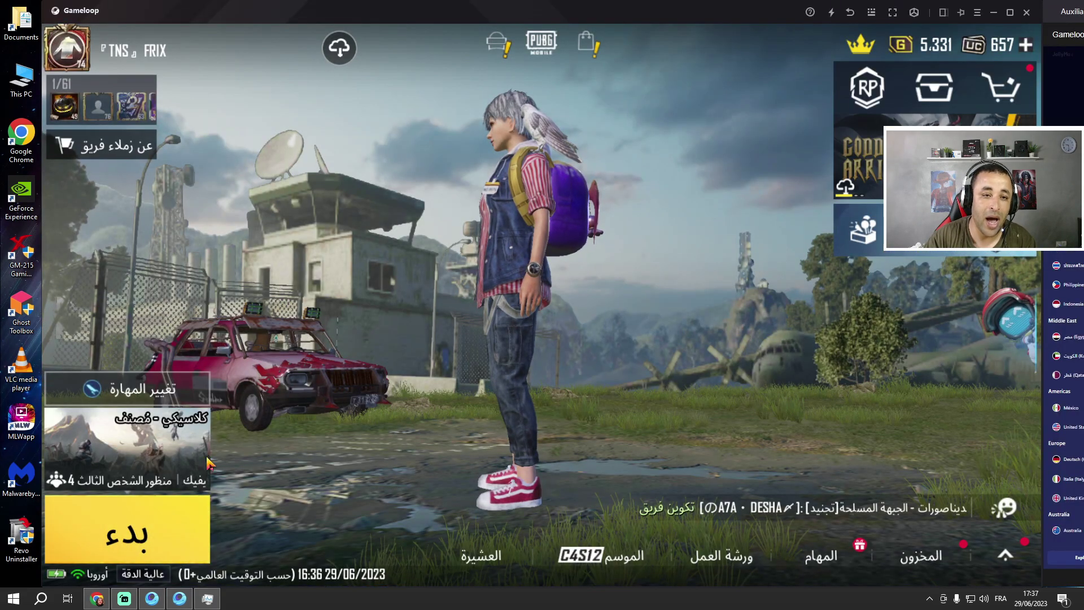
left_click(339, 49)
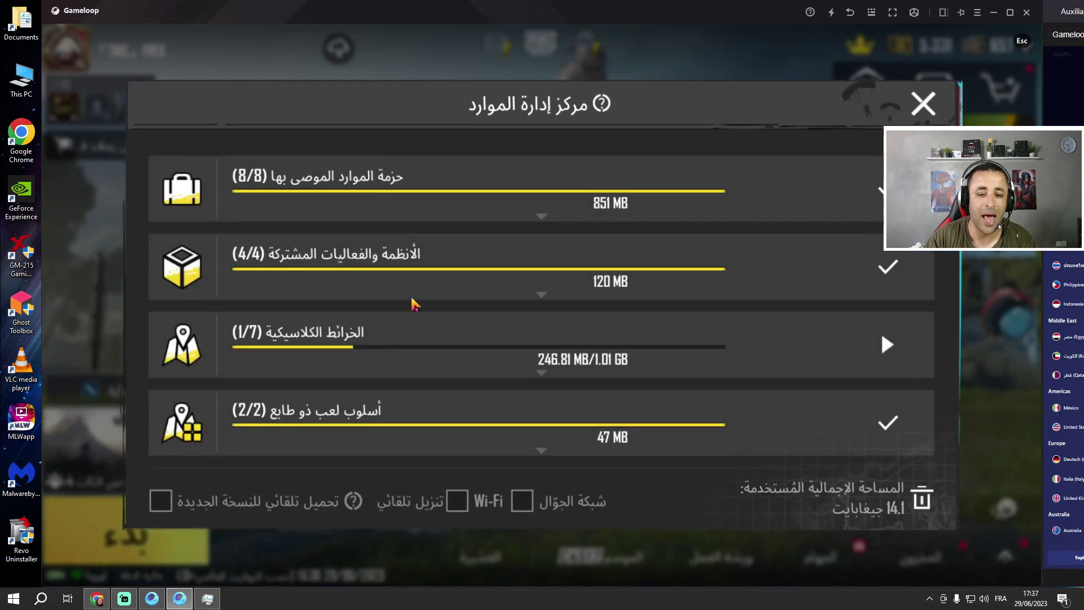
scroll(399, 290, "down", 5)
left_click(922, 497)
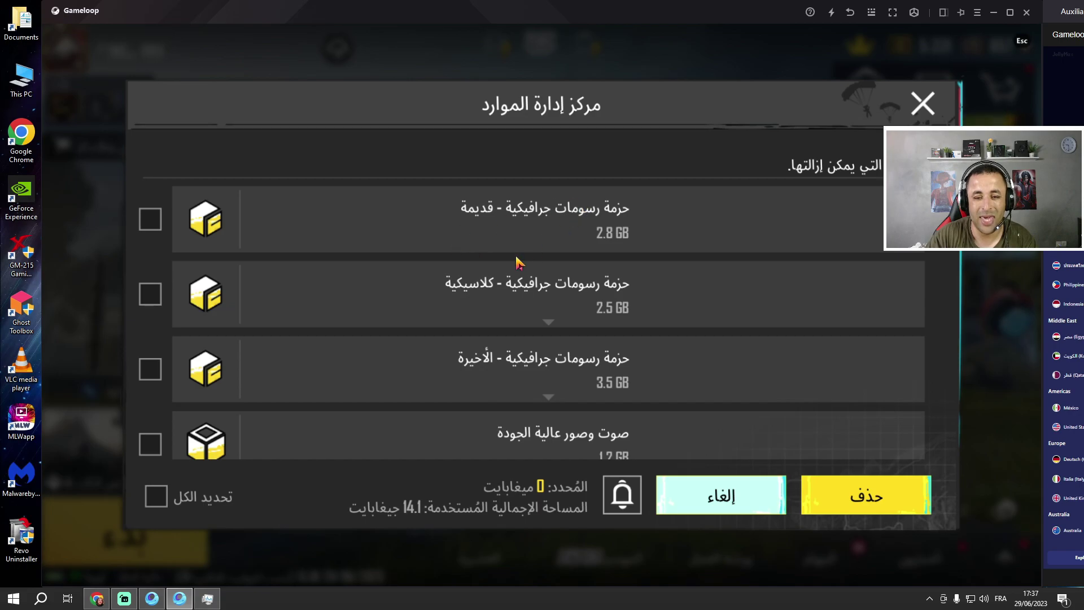
scroll(686, 330, "down", 4)
left_click(931, 105)
left_click(932, 106)
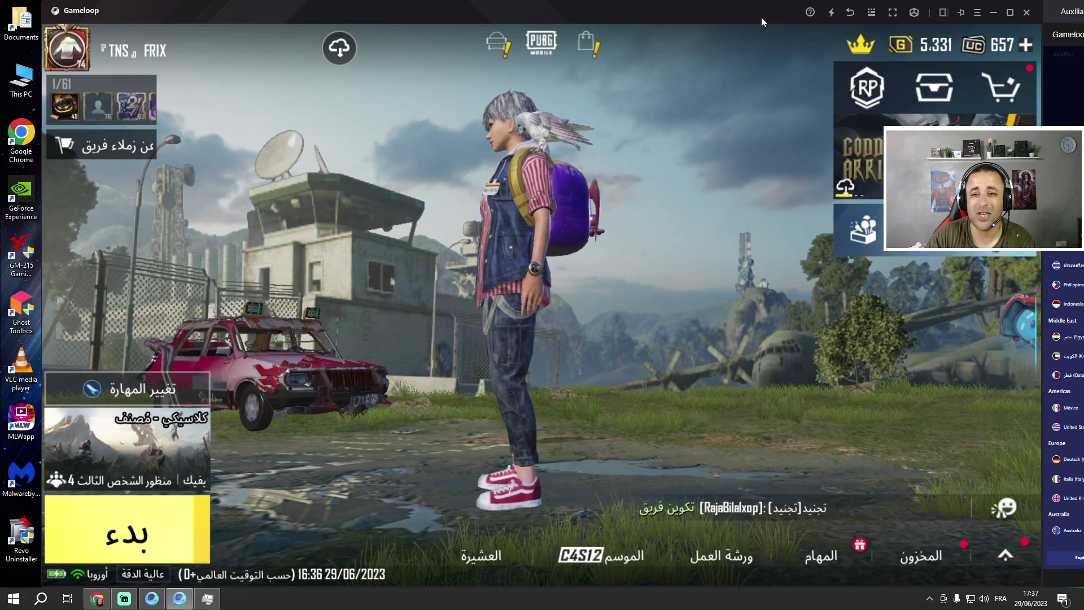
Step: Open the game's settings and look through the account, basic controls and advanced controls options
left_click_drag(734, 11, 649, 24)
left_click(923, 567)
left_click(870, 119)
left_click_drag(635, 27, 732, 21)
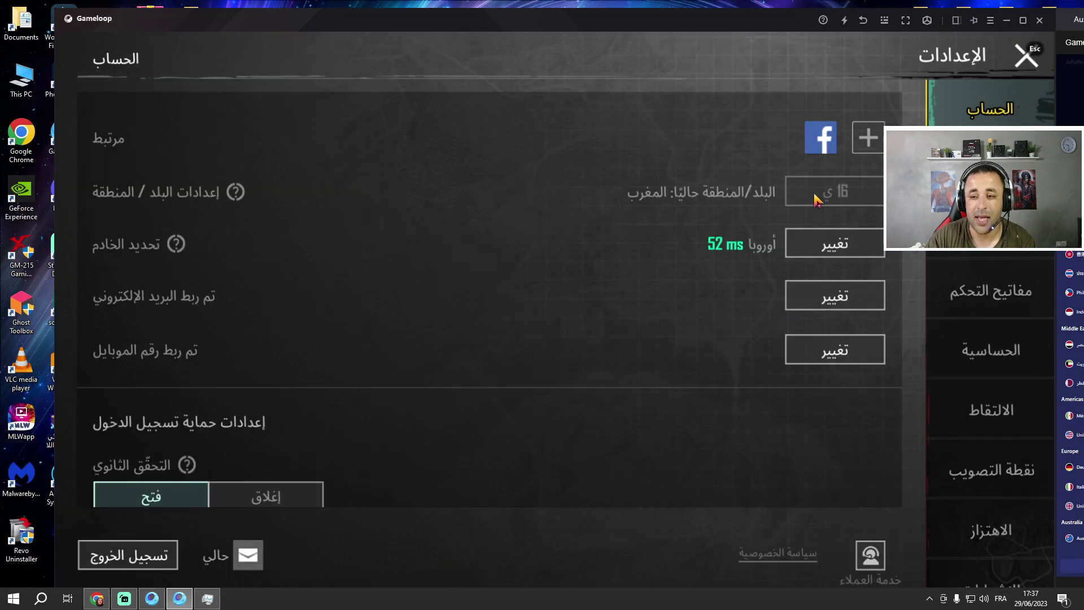
left_click(1022, 178)
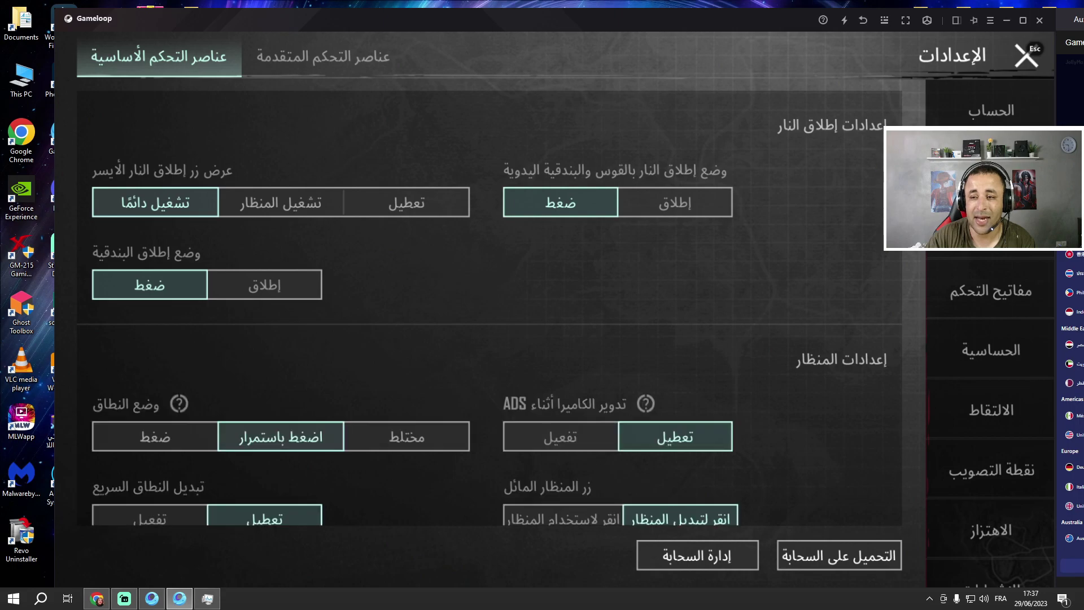
left_click(302, 64)
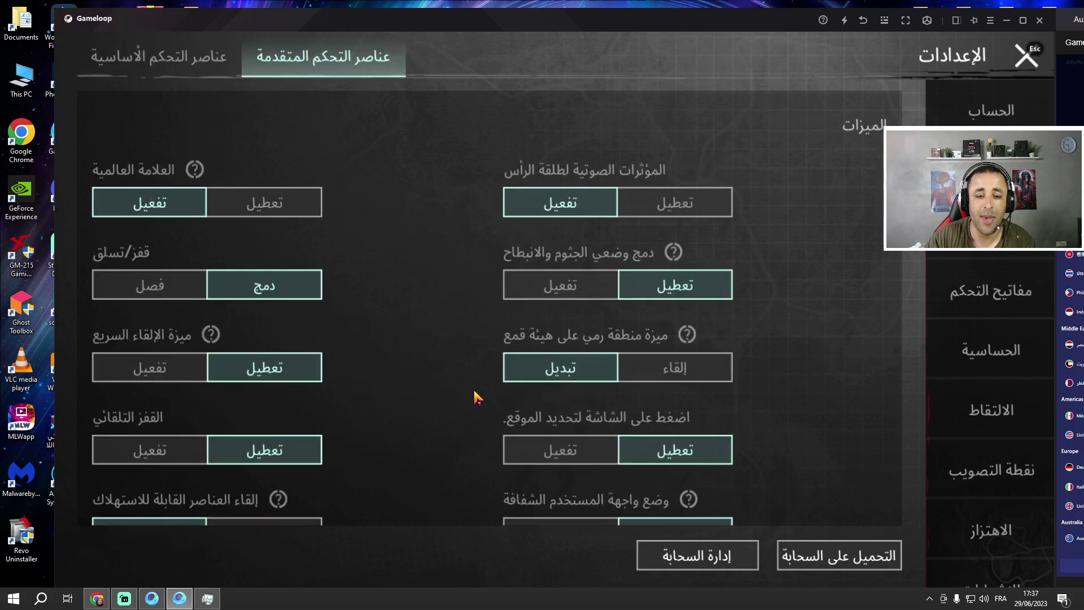
scroll(464, 399, "down", 10)
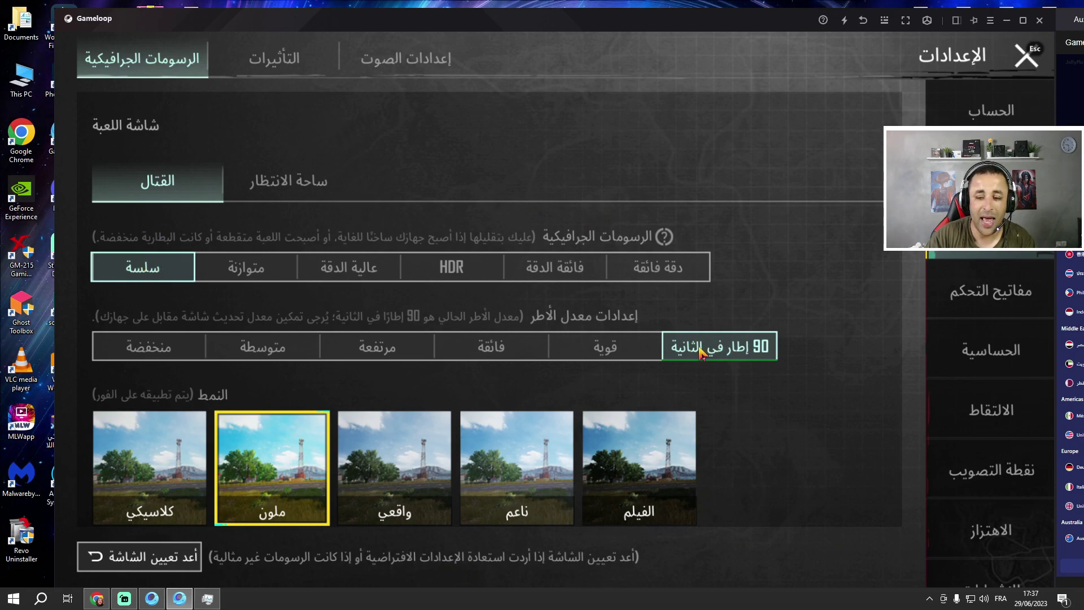
Step: Review the game's graphics settings for combat and lobby, including frame rate and anti-aliasing, and leave the settings
scroll(740, 339, "down", 5)
scroll(740, 315, "down", 2)
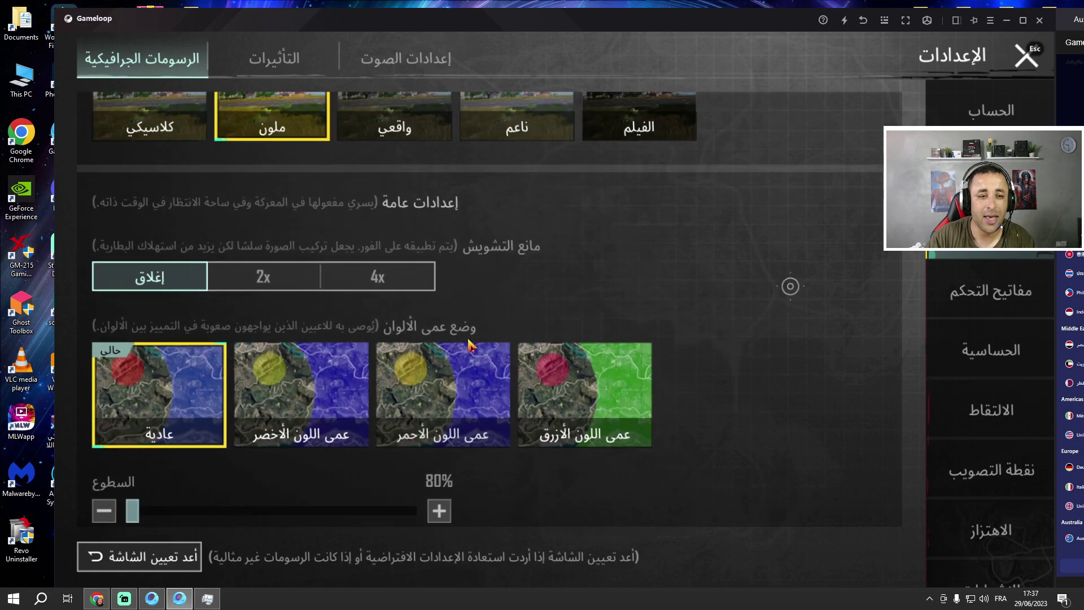
scroll(787, 283, "up", 8)
left_click(288, 189)
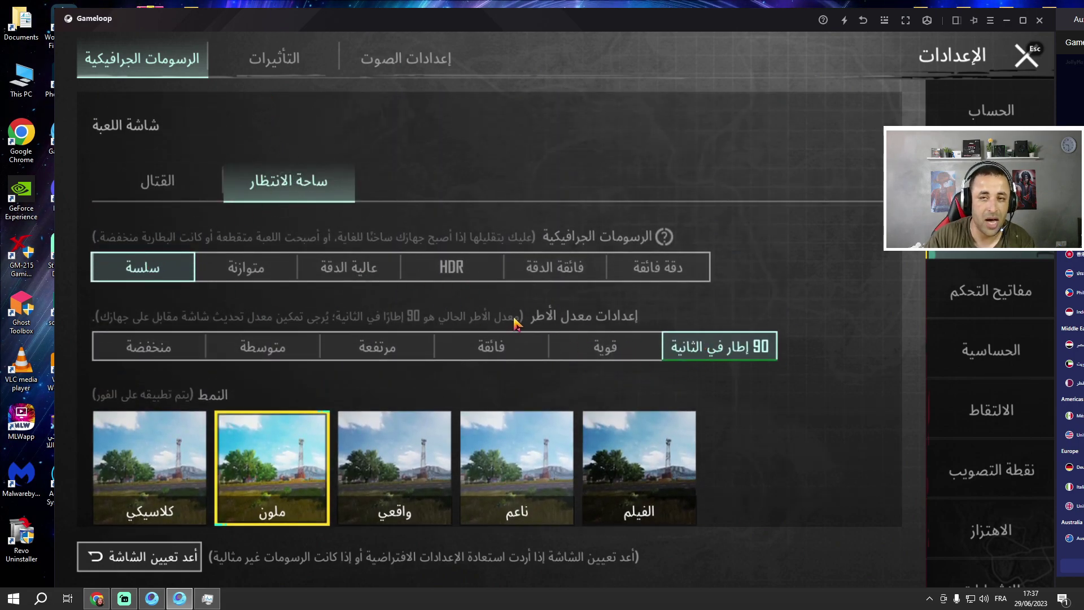
scroll(830, 339, "down", 8)
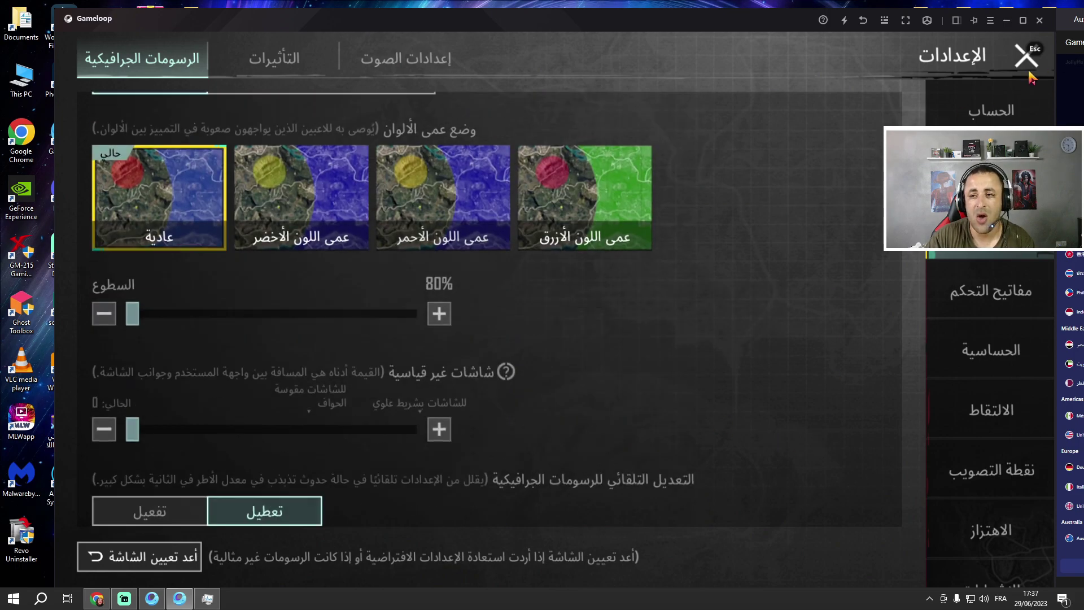
left_click(1027, 56)
left_click(1032, 59)
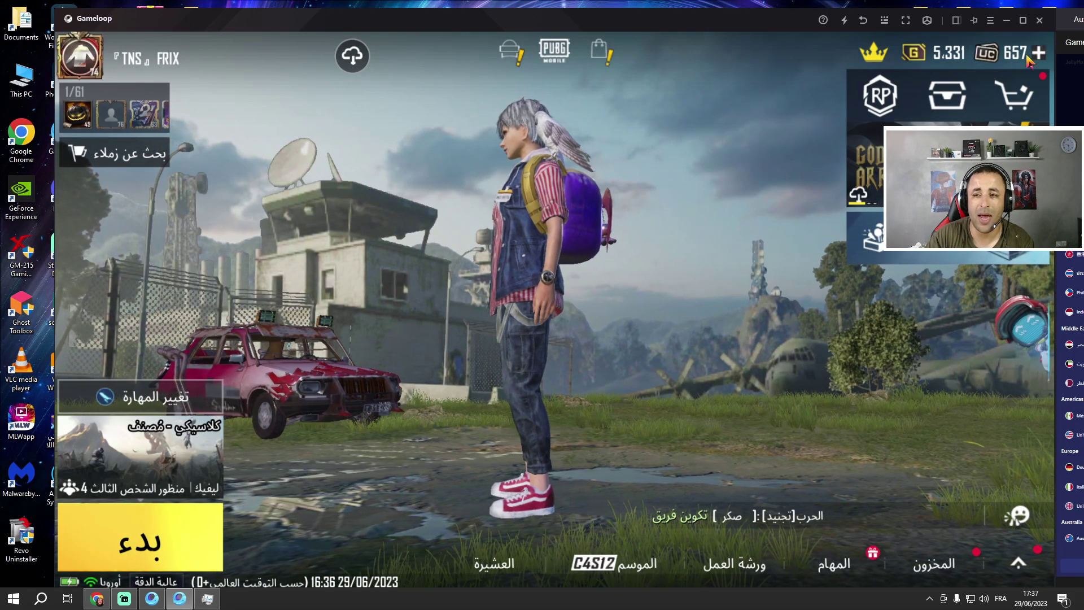
Step: Close the Gameloop game window, confirm the exit and refresh the Windows desktop
left_click(1039, 20)
left_click(566, 320)
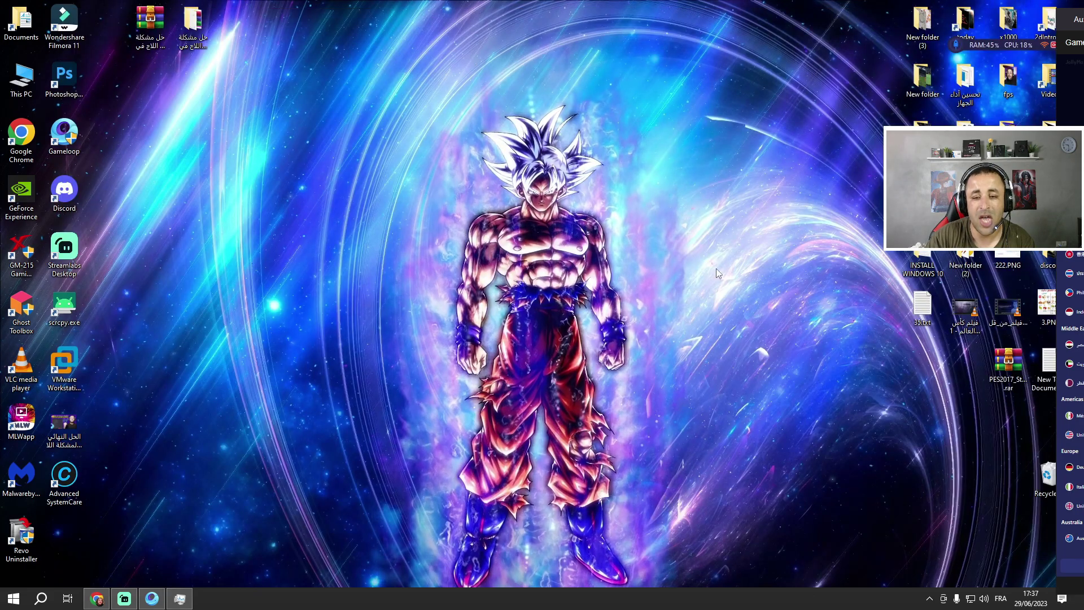
right_click(561, 149)
left_click(604, 184)
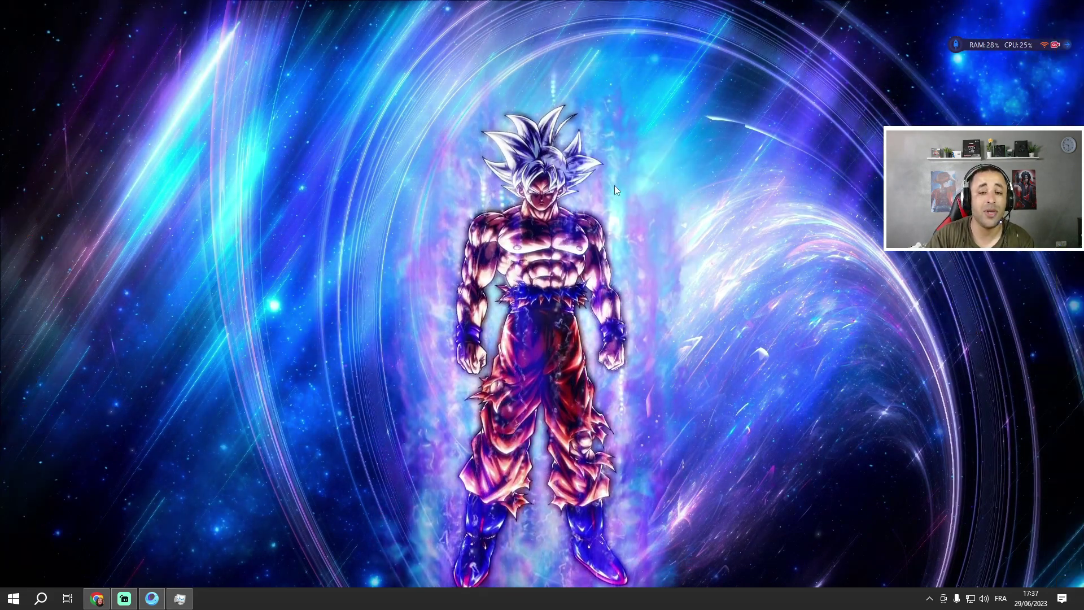
left_click(929, 598)
left_click(929, 598)
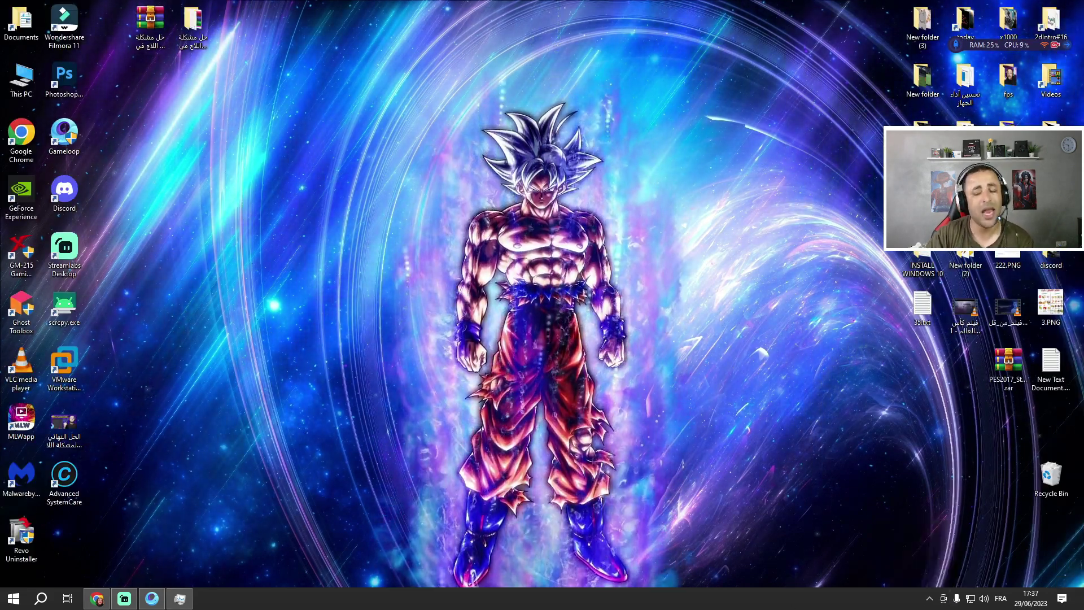